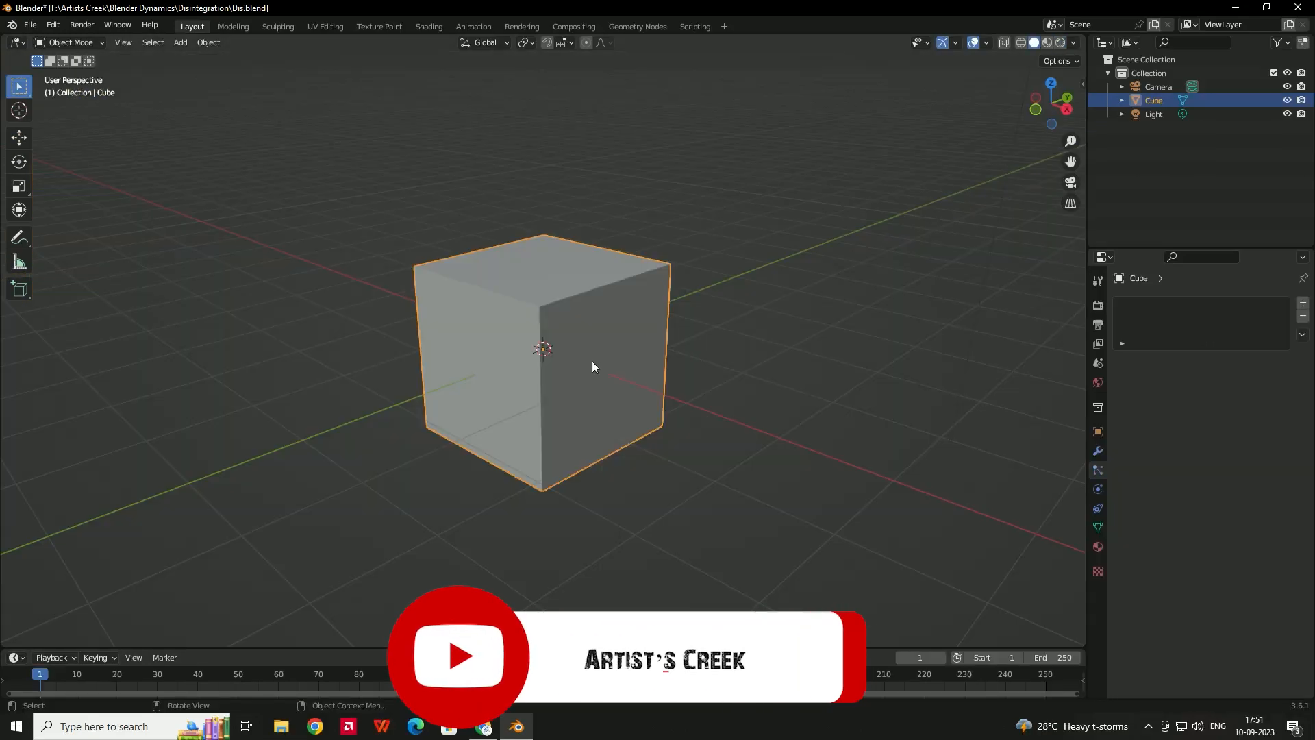
Replace the default cube with a torus mesh at the scene origin.
{"action": "left_click", "coordinate": [733, 371]}
{"action": "left_click", "coordinate": [631, 362]}
{"action": "key", "text": "Delete"}
{"action": "key", "text": "shift+a"}
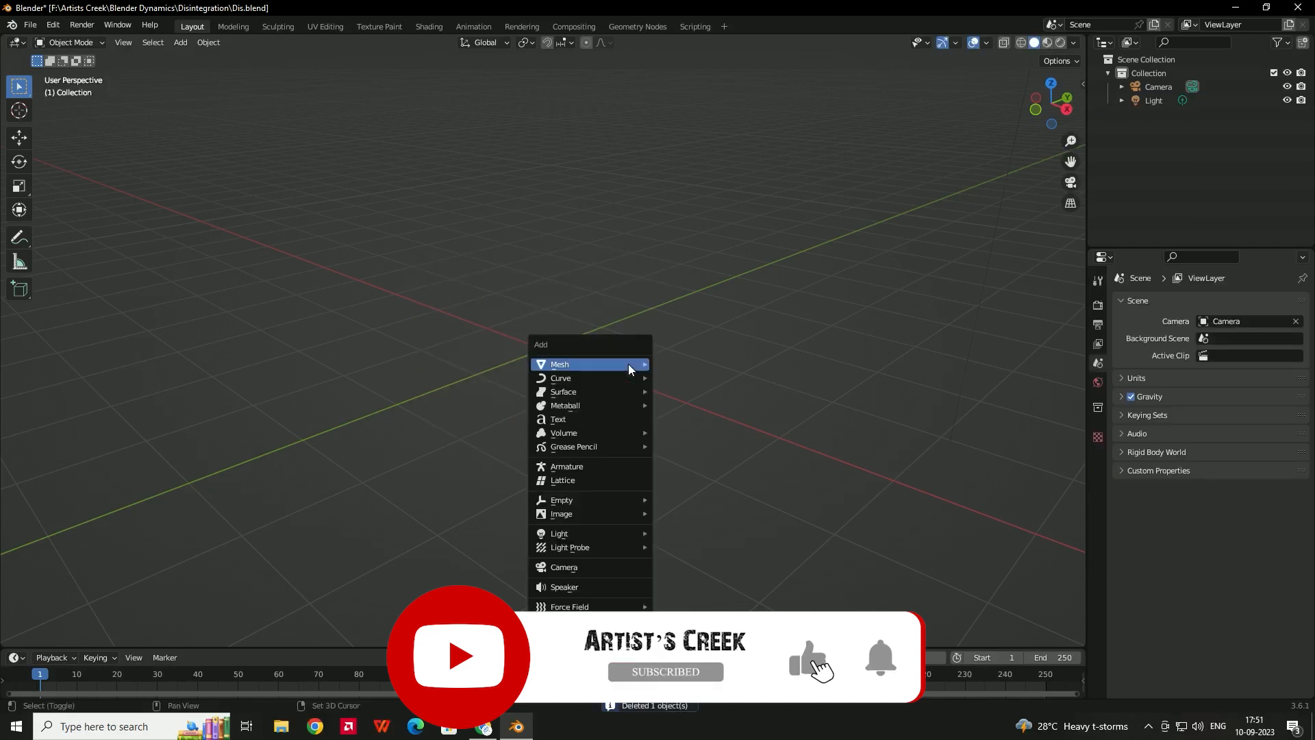
{"action": "mouse_move", "coordinate": [625, 364]}
{"action": "left_click", "coordinate": [688, 453]}
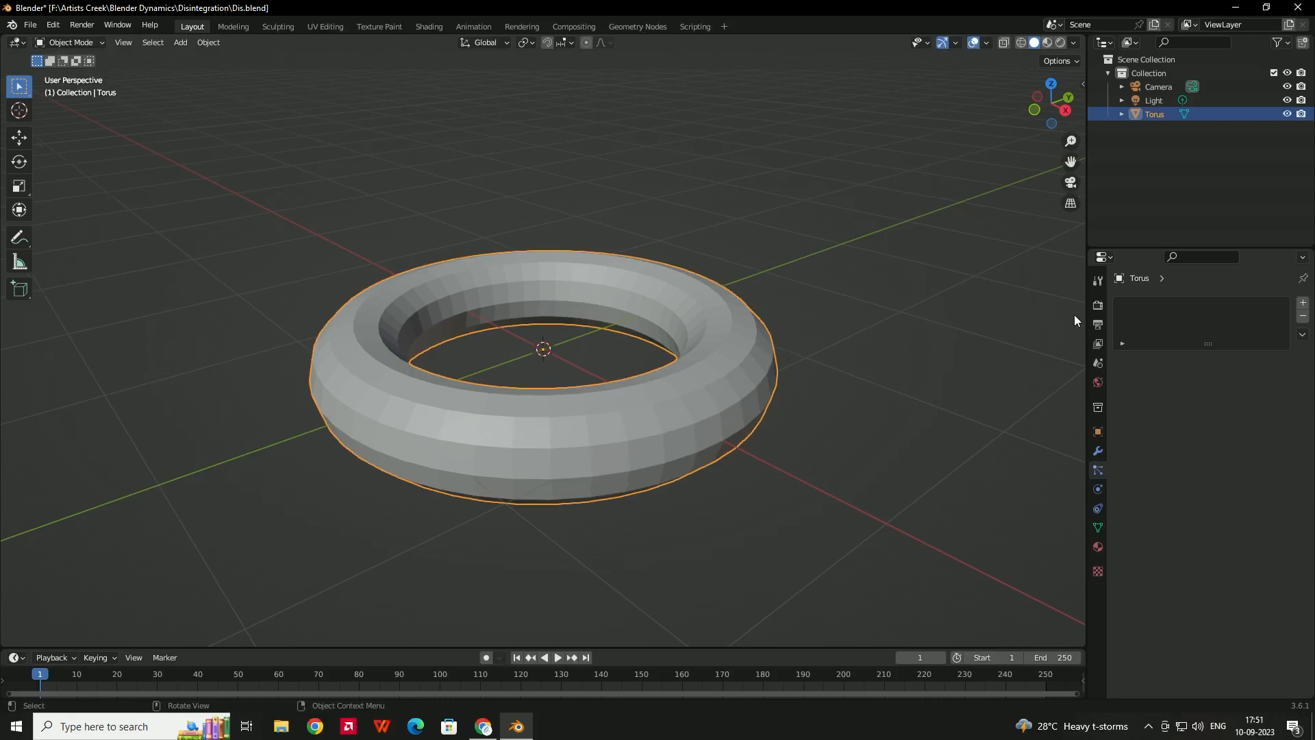
Duplicate the torus in place, naming the copy Cloth and the original Object.
{"action": "key", "text": "ctrl+v"}
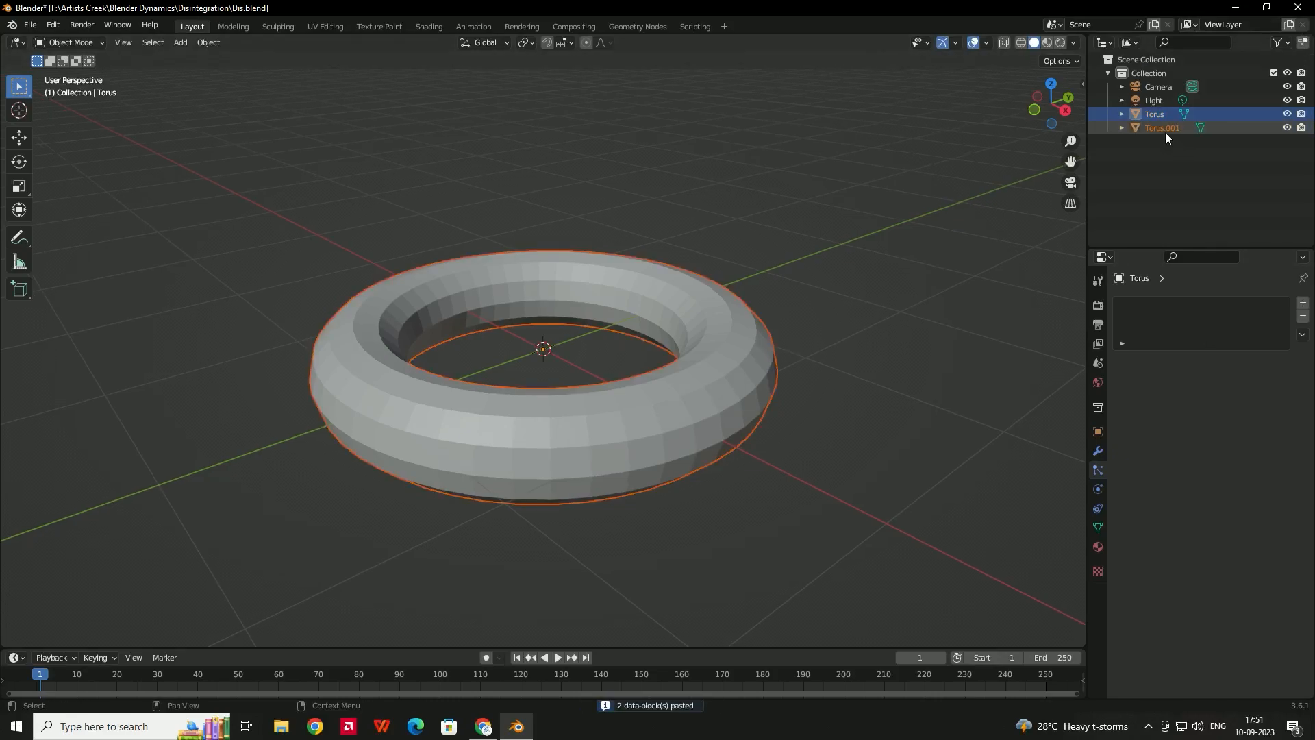
{"action": "double_click", "coordinate": [1165, 130]}
{"action": "type", "text": "Cloth"}
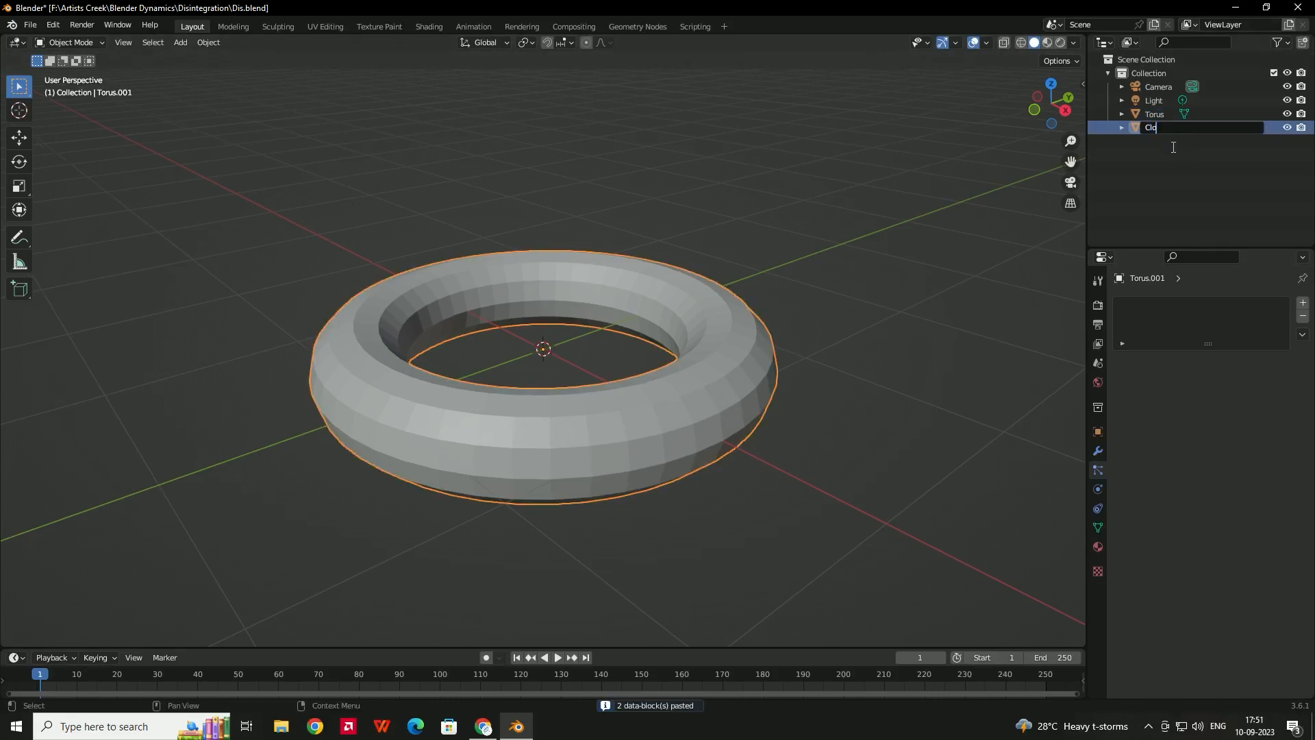
{"action": "key", "text": "Return"}
{"action": "double_click", "coordinate": [1161, 129]}
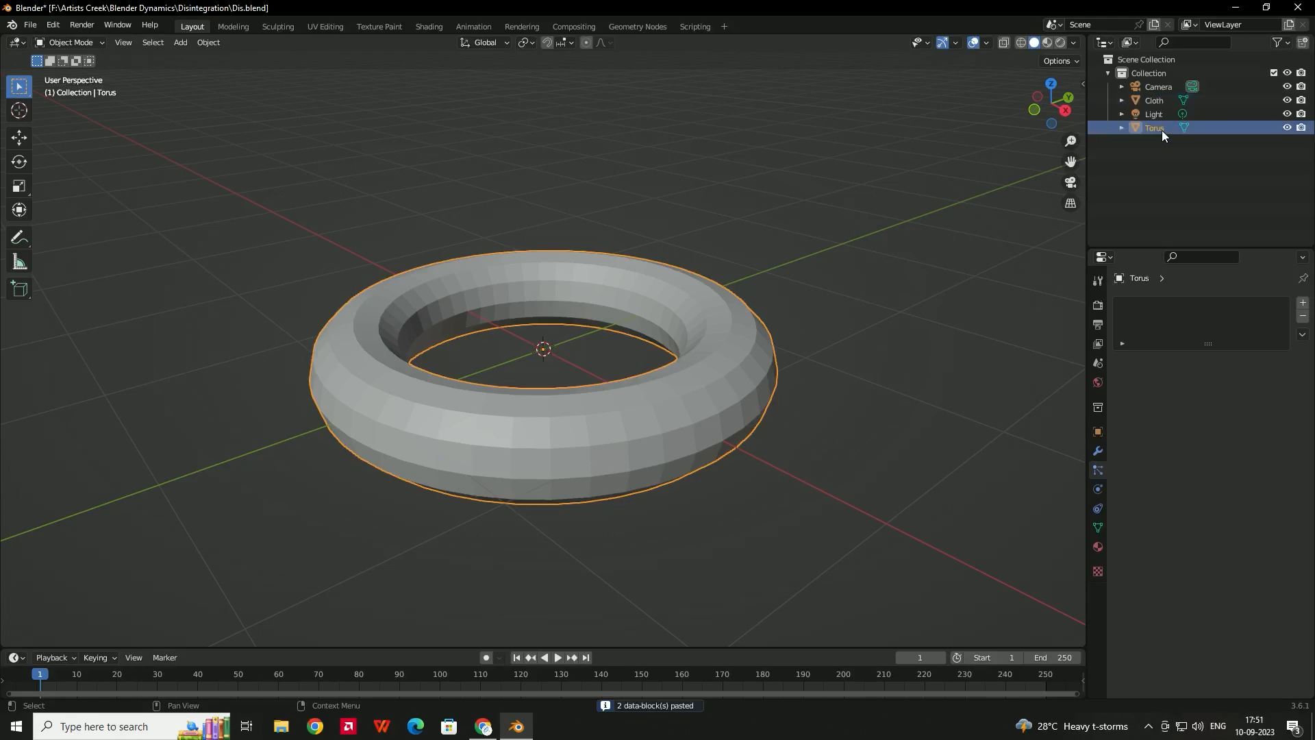
{"action": "type", "text": "Object"}
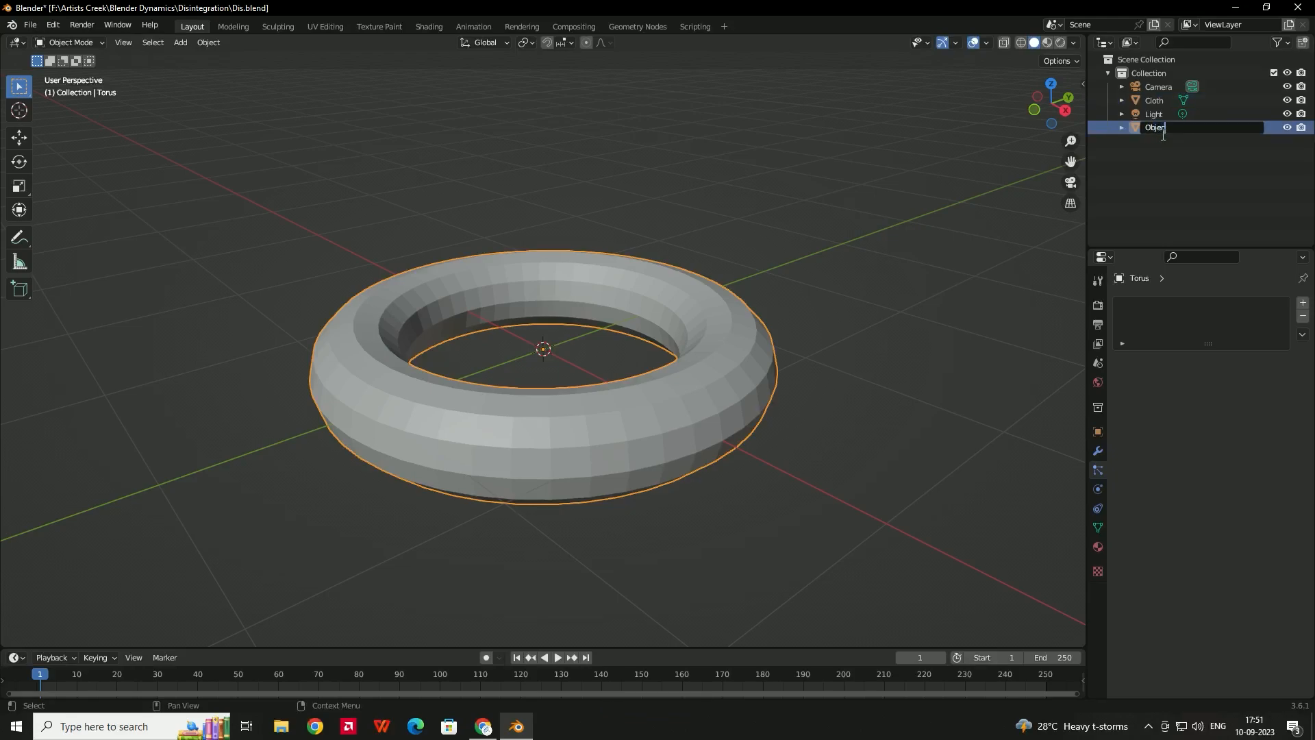
{"action": "key", "text": "Return"}
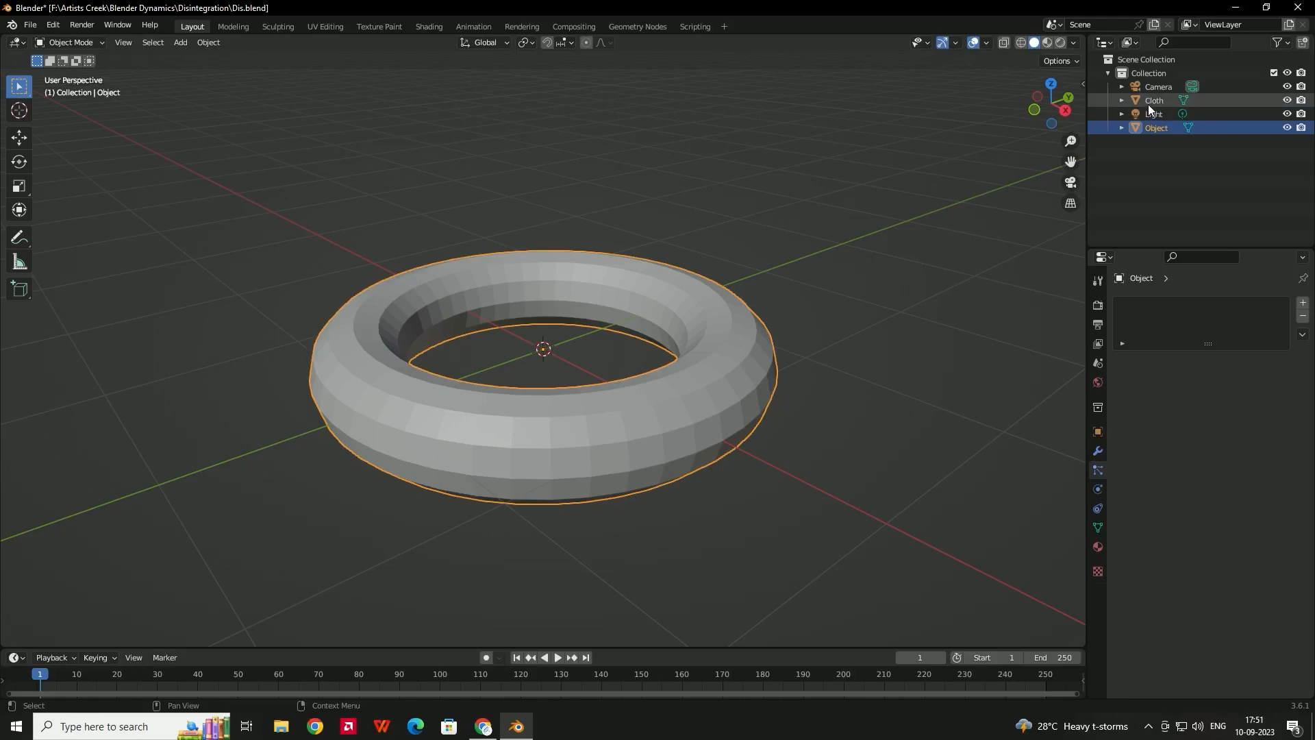
Add a Solidify modifier to the Cloth torus with a thickness of 0.03 m and an offset of 1.
{"action": "left_click", "coordinate": [1185, 98]}
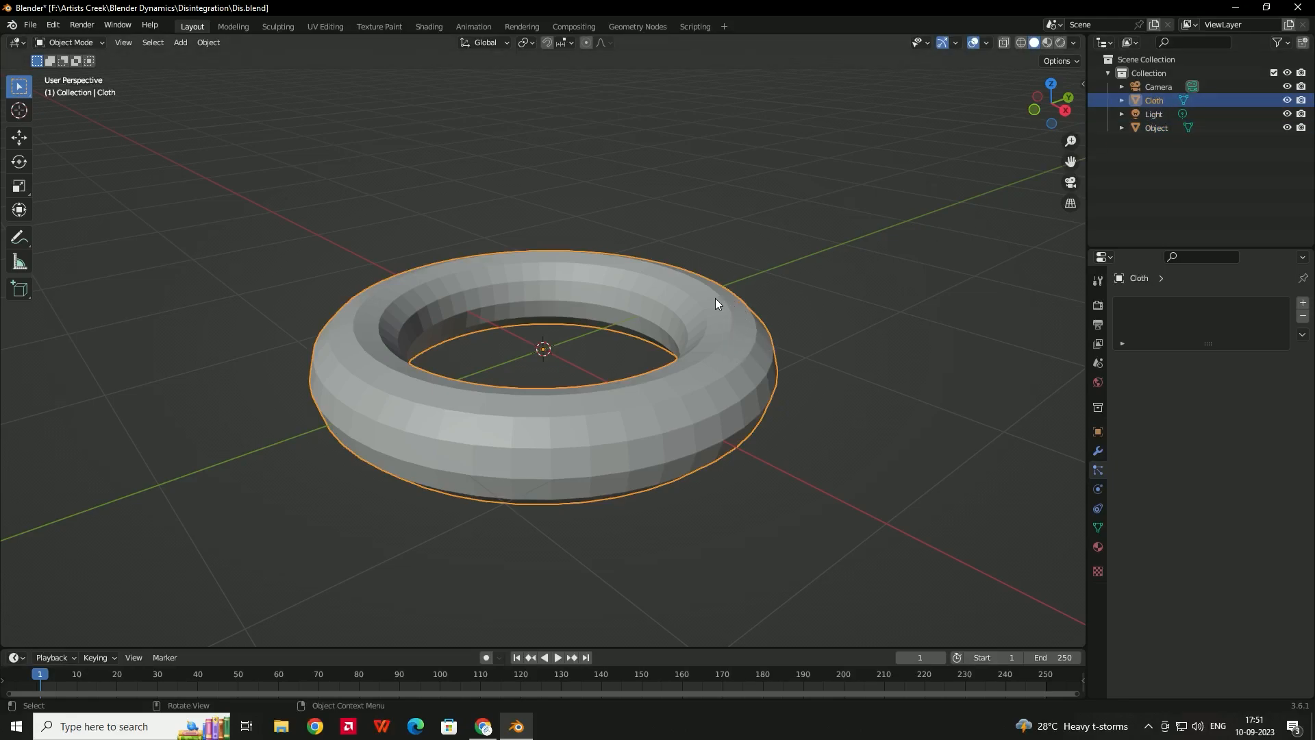
{"action": "scroll", "coordinate": [718, 309], "scroll_direction": "up", "scroll_amount": 1}
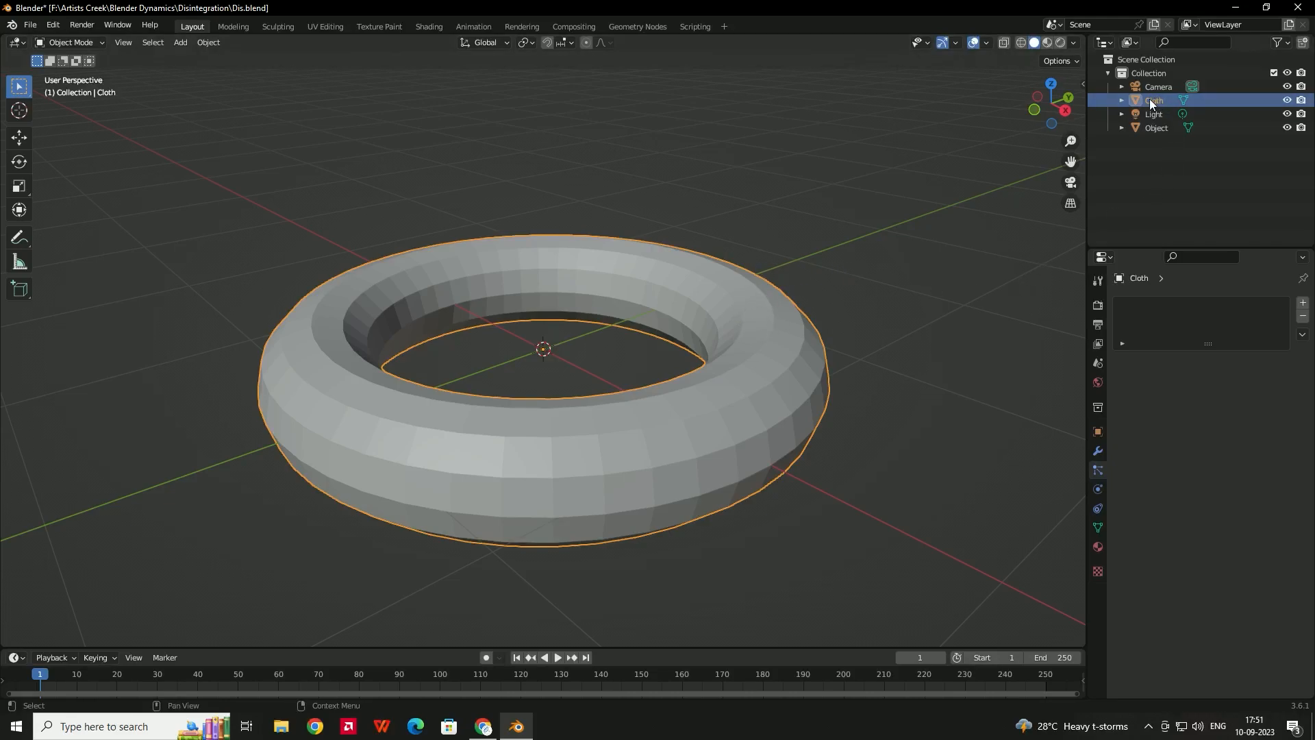
{"action": "left_click", "coordinate": [1099, 451]}
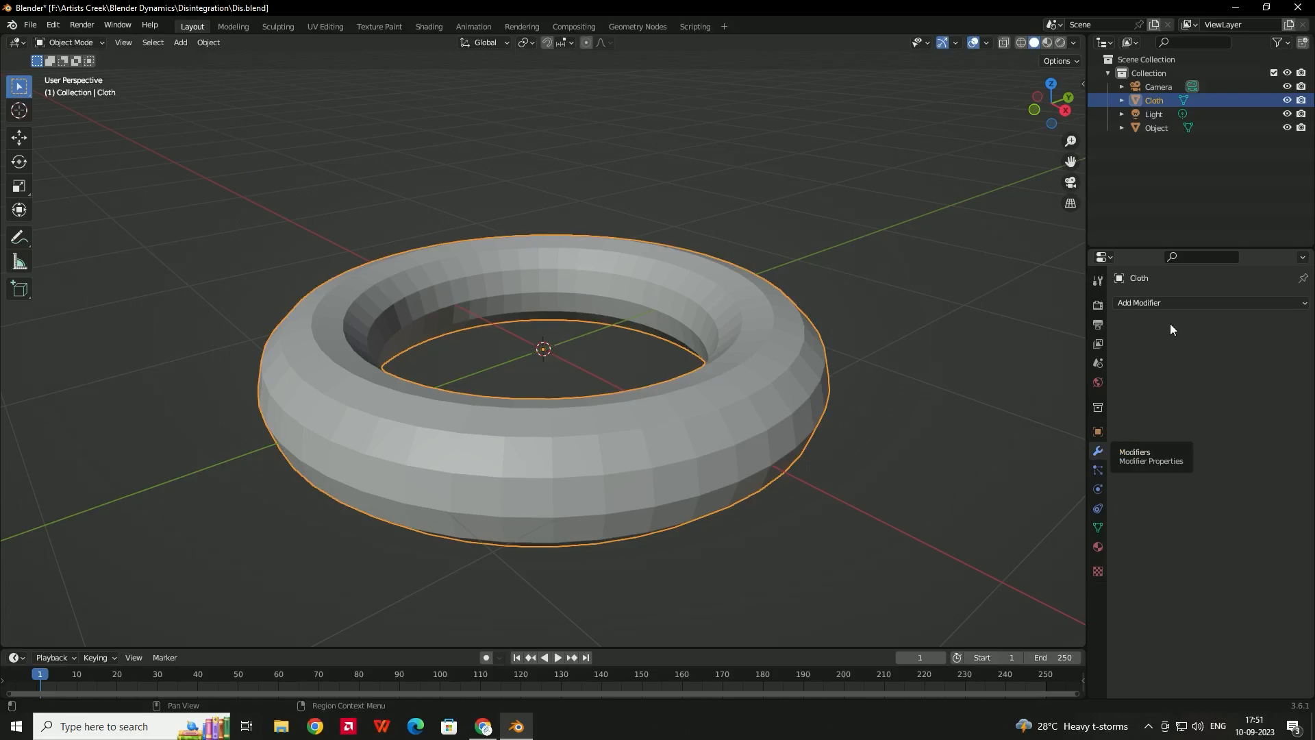
{"action": "left_click", "coordinate": [1165, 302]}
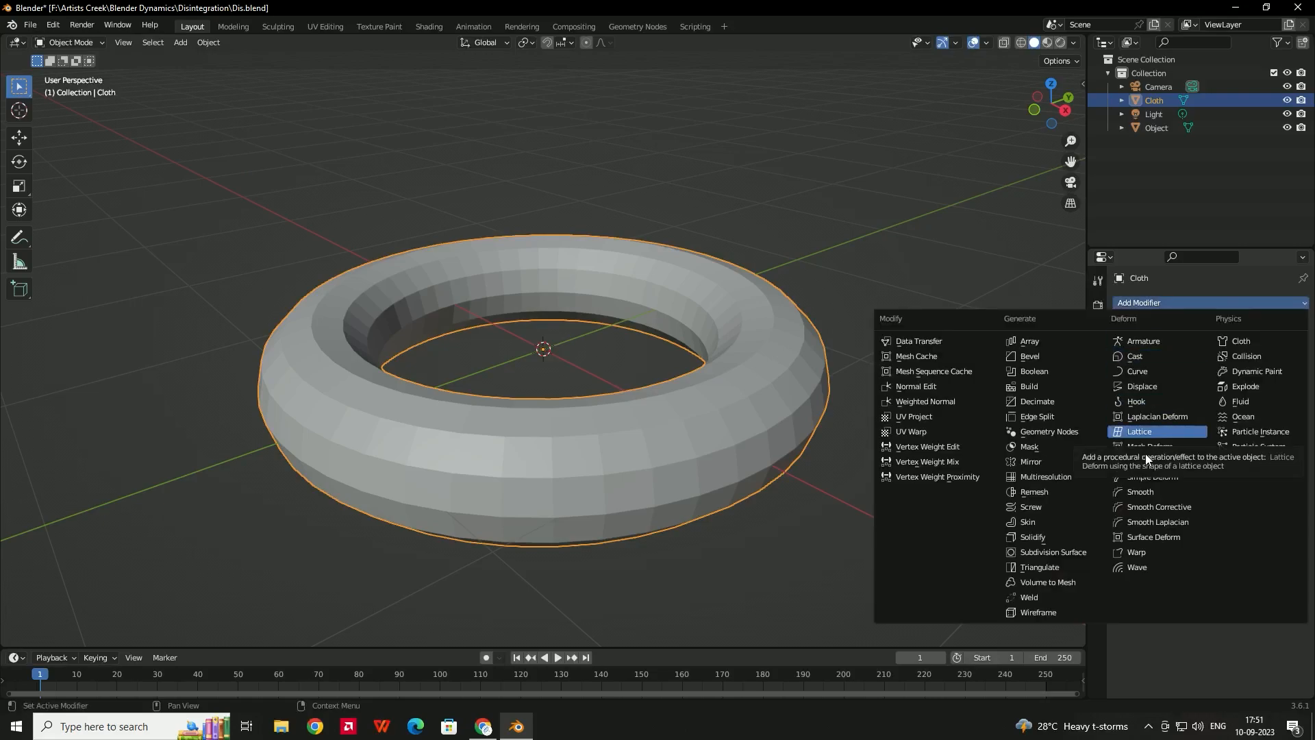
{"action": "left_click", "coordinate": [1034, 538]}
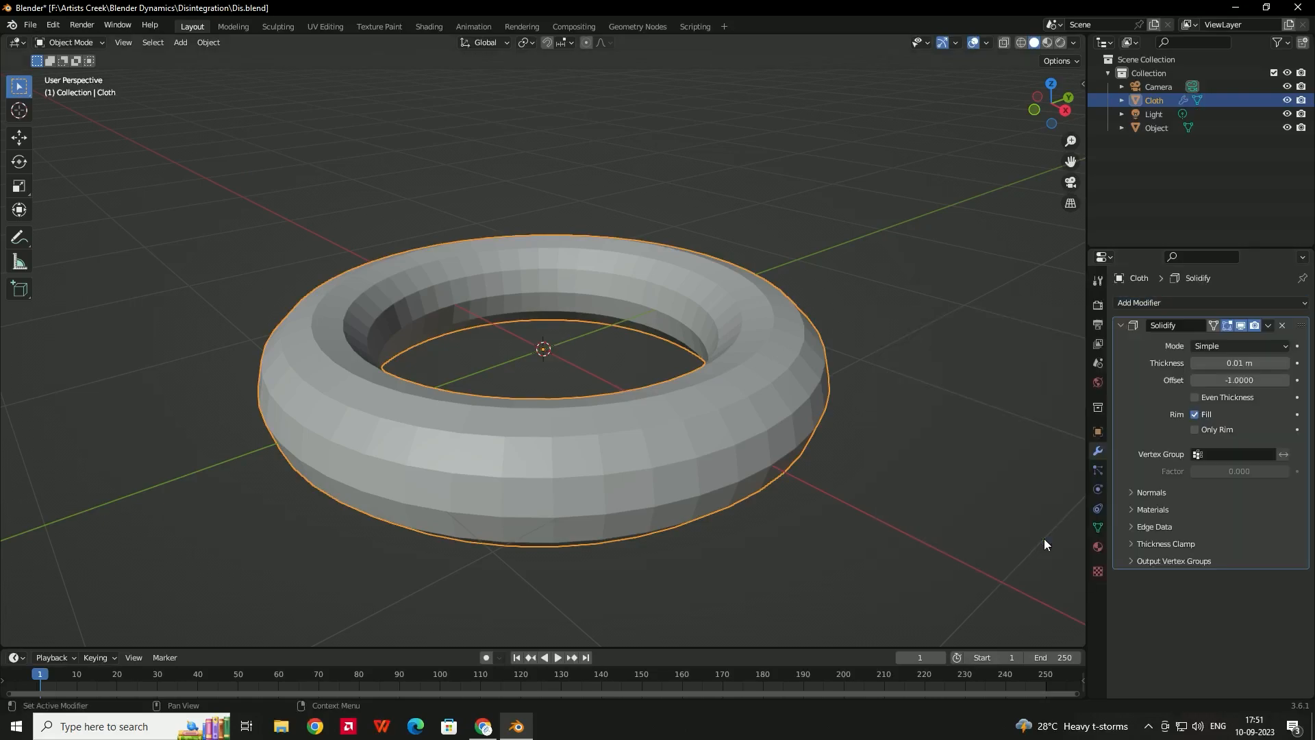
{"action": "double_click", "coordinate": [1207, 364]}
{"action": "type", "text": "0.03"}
{"action": "key", "text": "Return"}
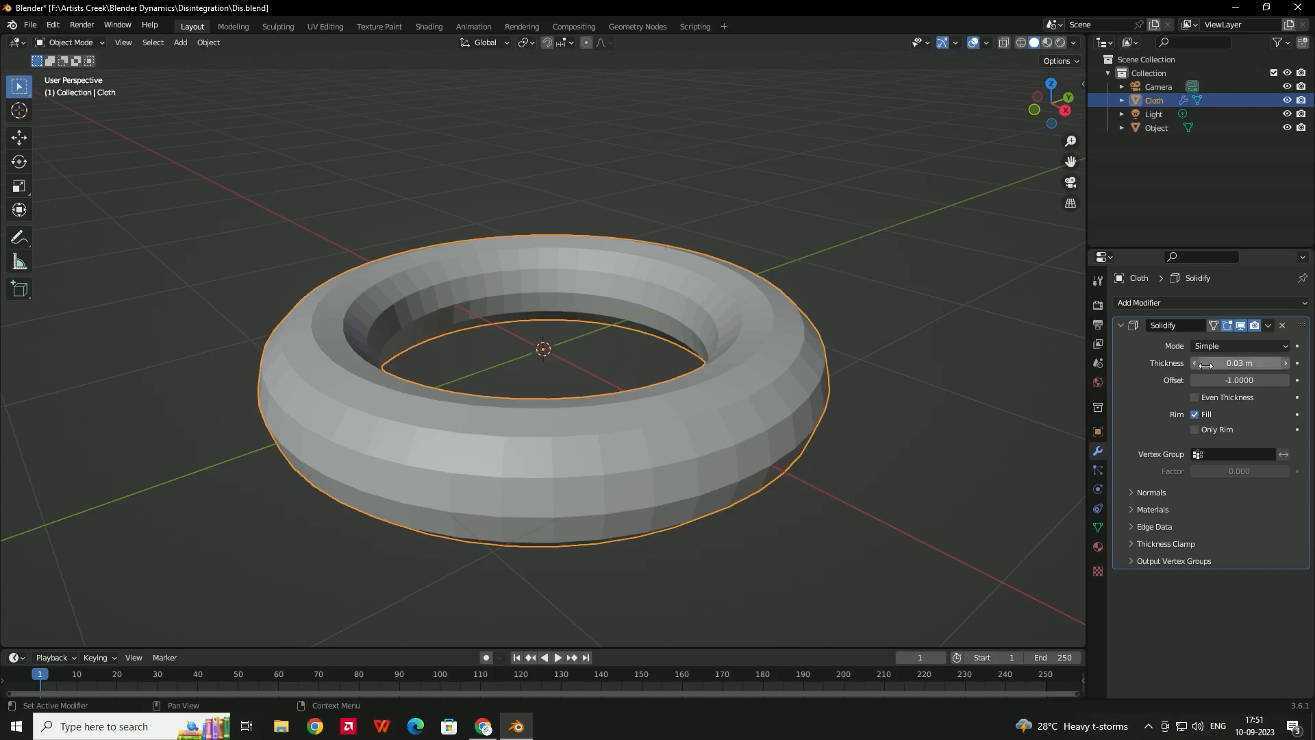
{"action": "double_click", "coordinate": [1234, 381]}
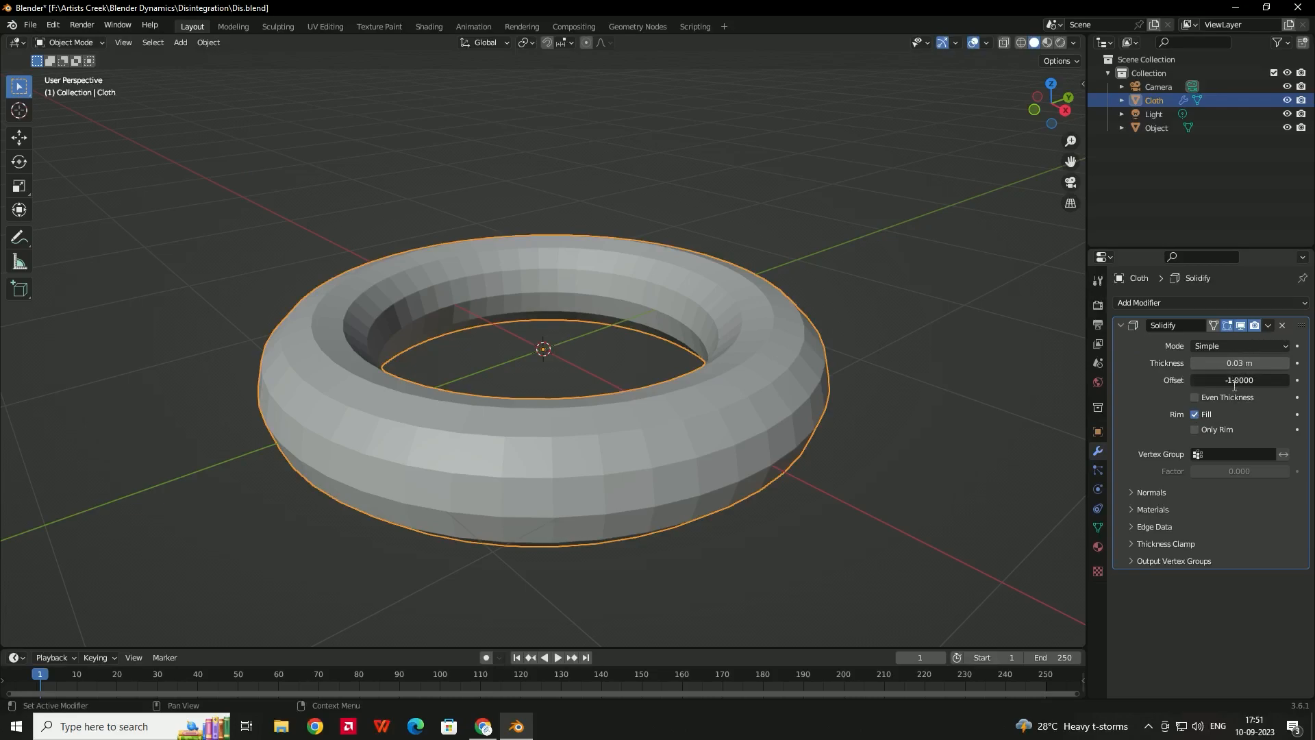
{"action": "type", "text": "1"}
{"action": "key", "text": "Return"}
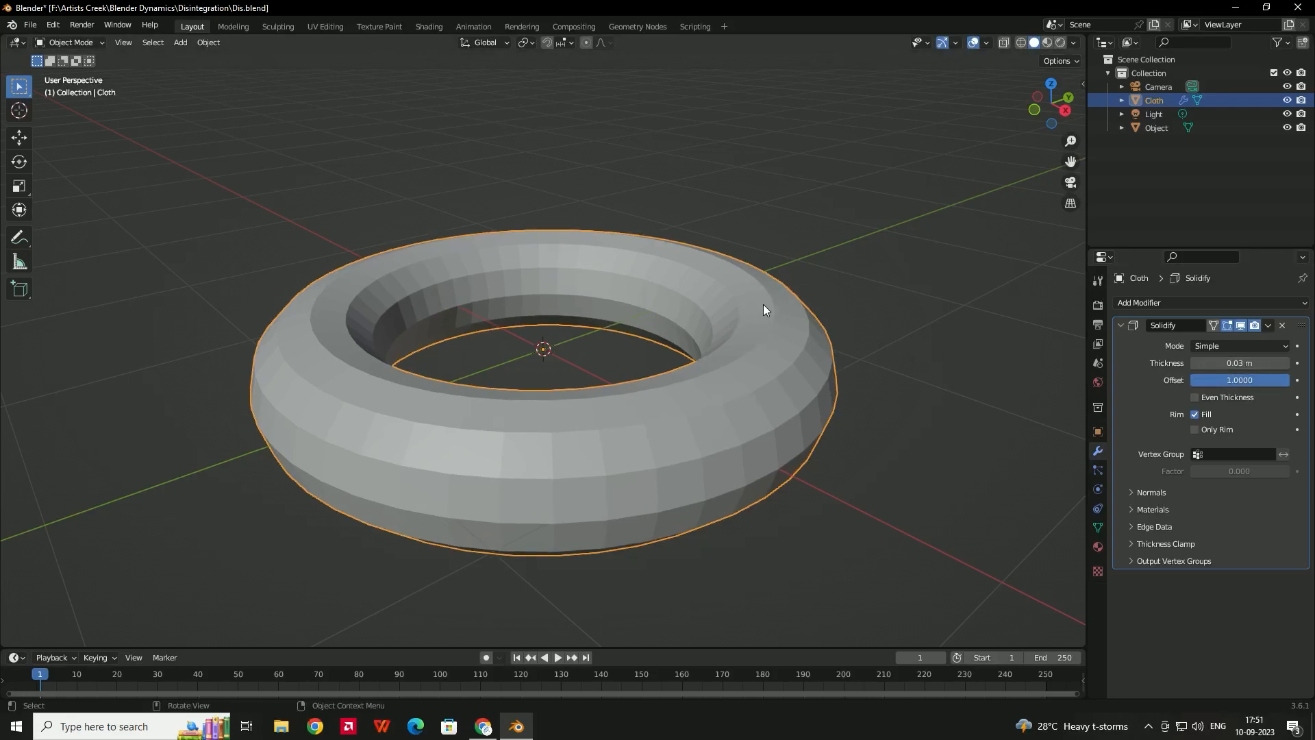
Temporarily hide the Cloth torus to compare it with the Object torus inside it.
{"action": "left_click", "coordinate": [1288, 100]}
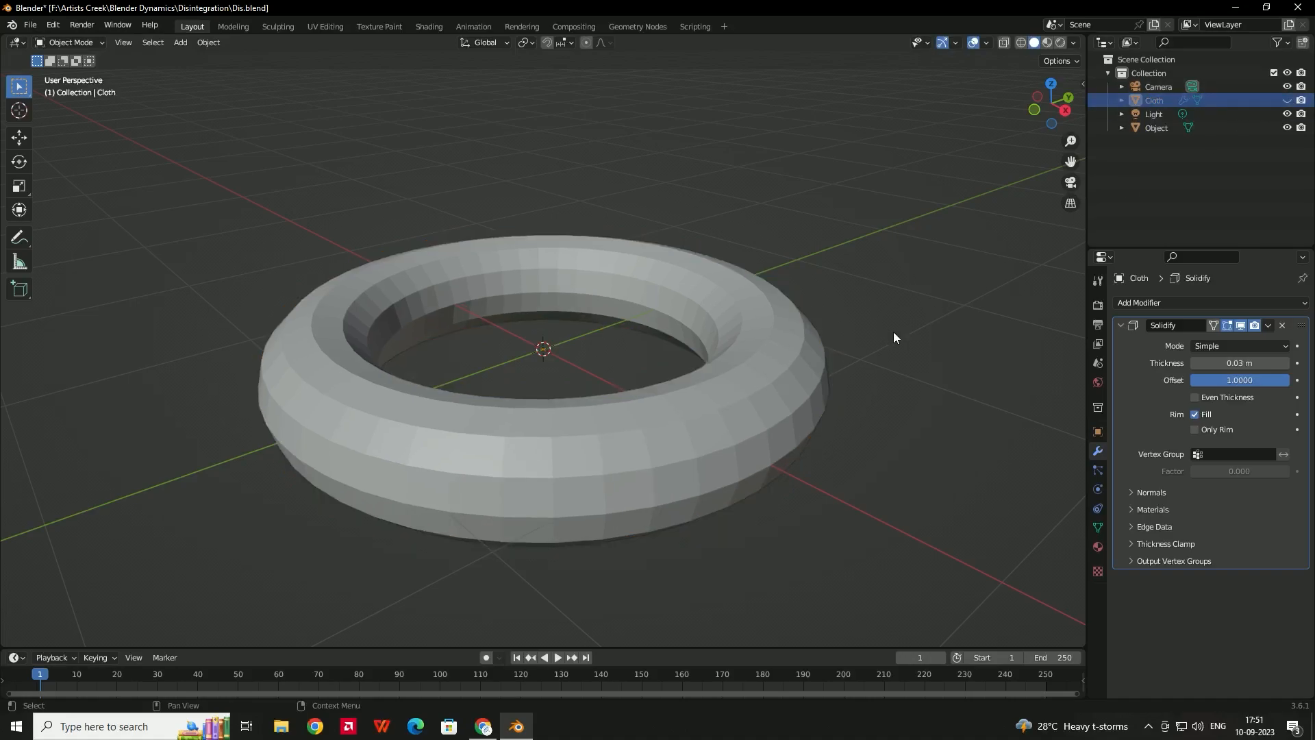
{"action": "left_click", "coordinate": [1288, 101]}
{"action": "left_click", "coordinate": [655, 323]}
{"action": "scroll", "coordinate": [627, 345], "scroll_direction": "down", "scroll_amount": 1}
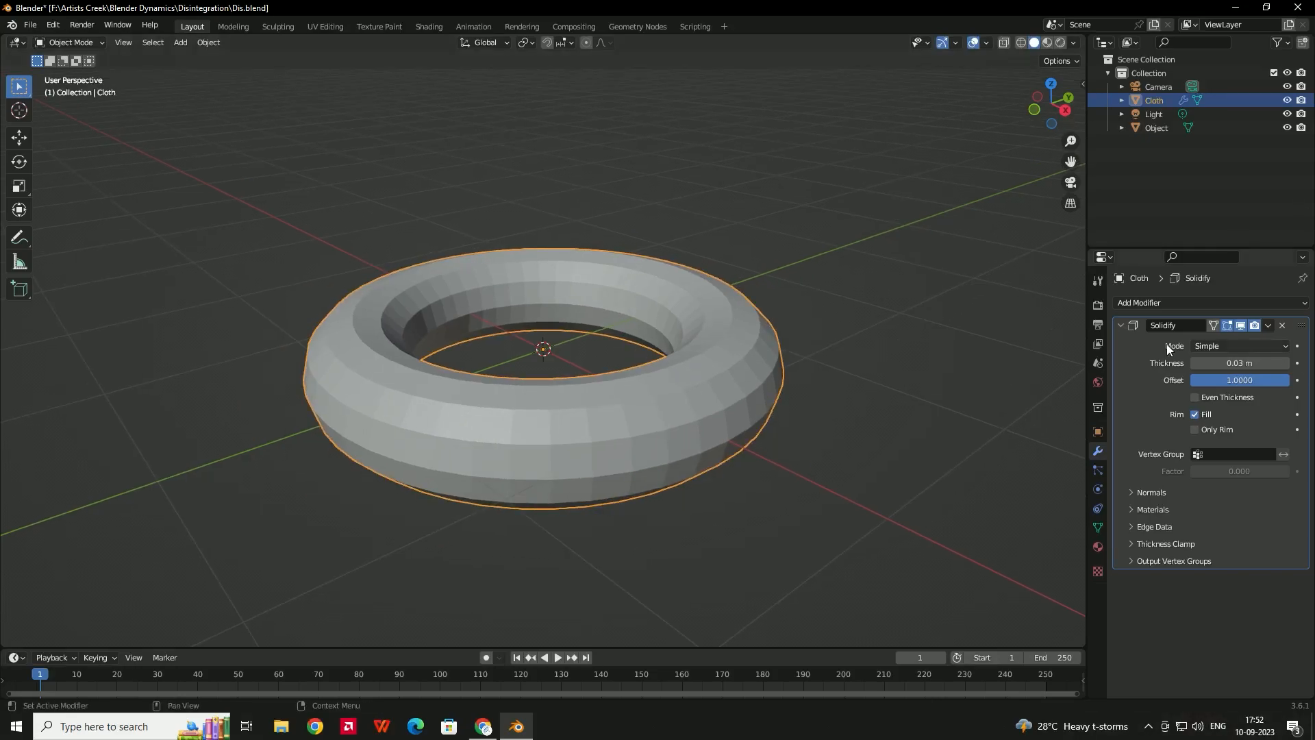
Add a Displace modifier to the Cloth torus after Solidify, with a strength of 0.15.
{"action": "left_click", "coordinate": [1120, 322]}
{"action": "left_click", "coordinate": [1157, 303]}
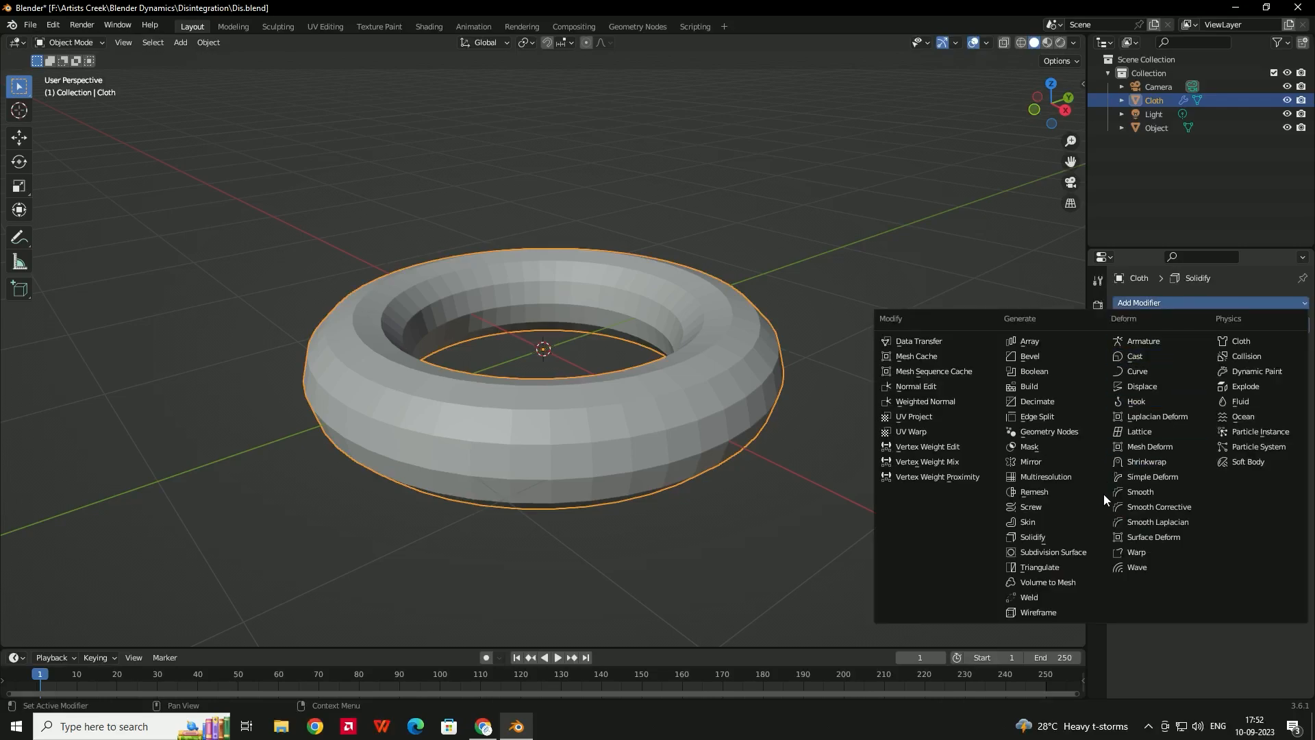
{"action": "left_click", "coordinate": [1142, 386]}
{"action": "left_click", "coordinate": [1199, 430]}
{"action": "type", "text": "0.15"}
{"action": "key", "text": "Return"}
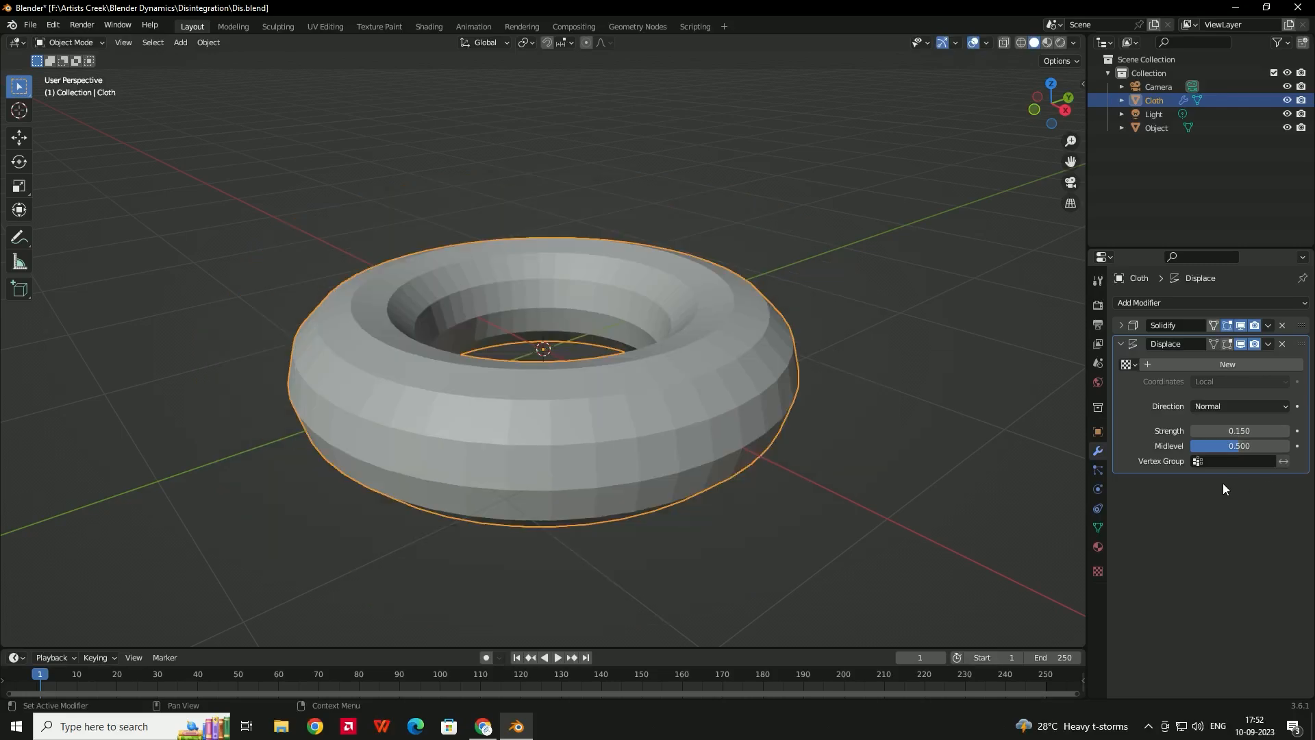
Set the Displace modifier's midlevel to 0 and its strength to 0.1.
{"action": "left_click", "coordinate": [1242, 446]}
{"action": "type", "text": "0"}
{"action": "key", "text": "Return"}
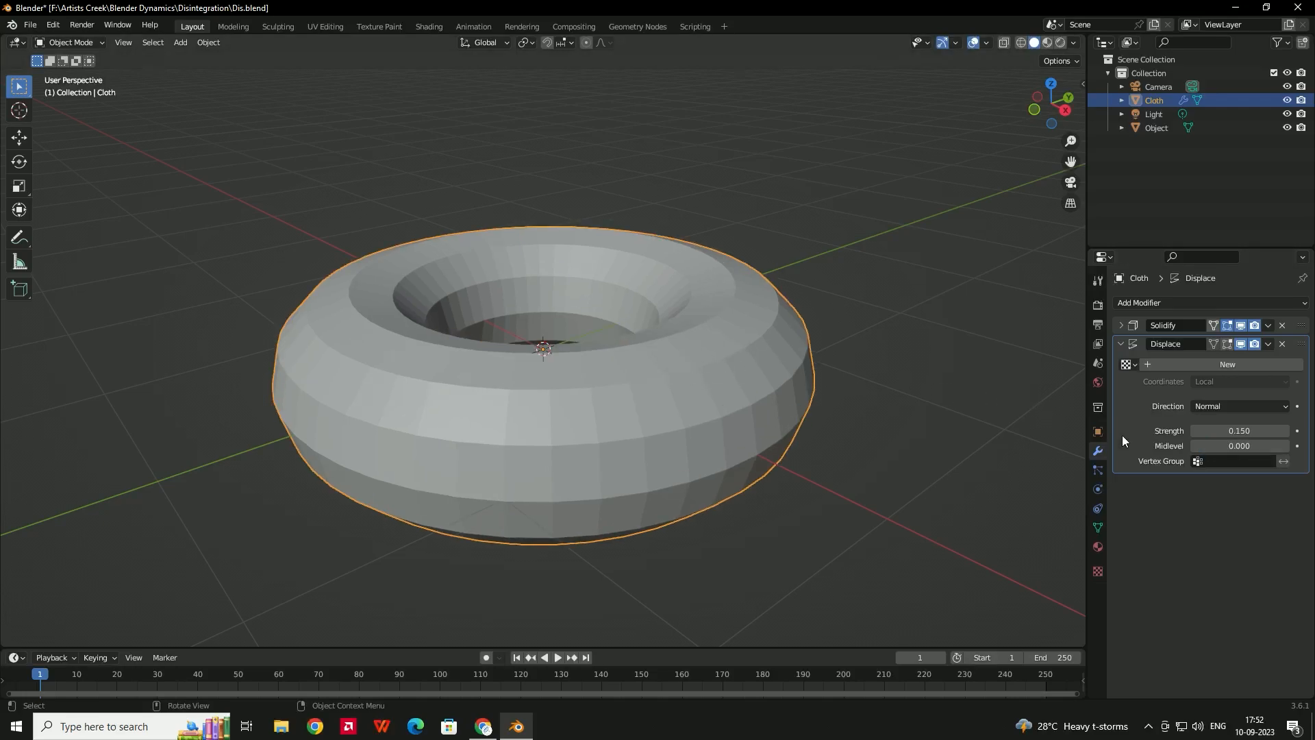
{"action": "left_click", "coordinate": [1244, 431]}
{"action": "type", "text": "0.1"}
{"action": "key", "text": "Return"}
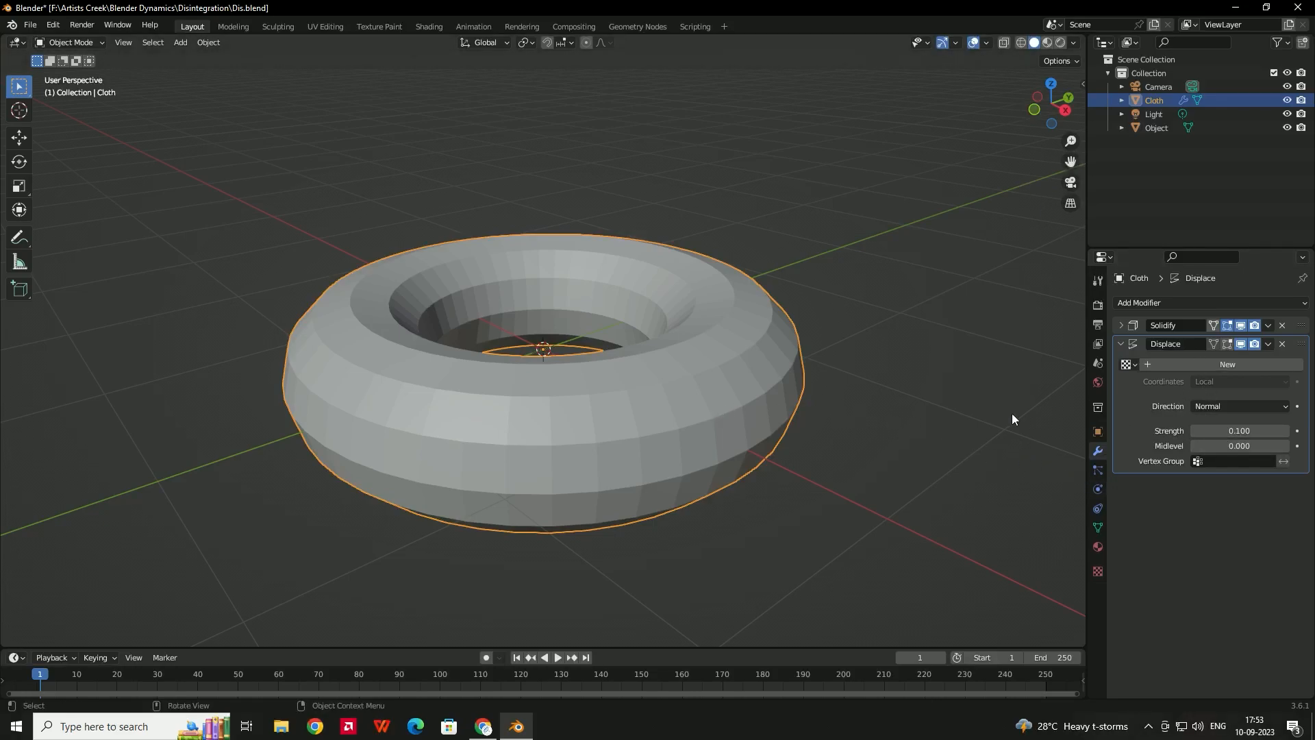
Add an emitter particle system to the Cloth torus with 120 particles.
{"action": "left_click", "coordinate": [1099, 471]}
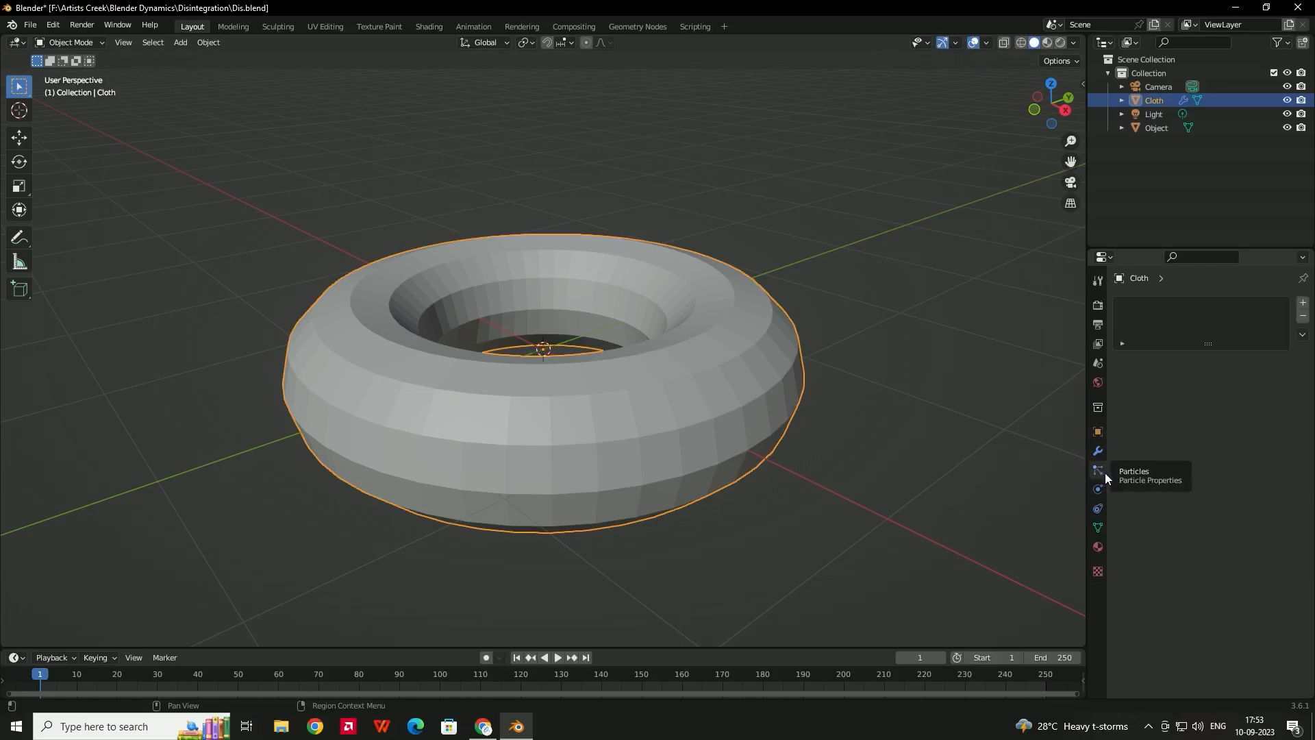
{"action": "left_click", "coordinate": [1303, 303]}
{"action": "left_click", "coordinate": [1250, 424]}
{"action": "type", "text": "120"}
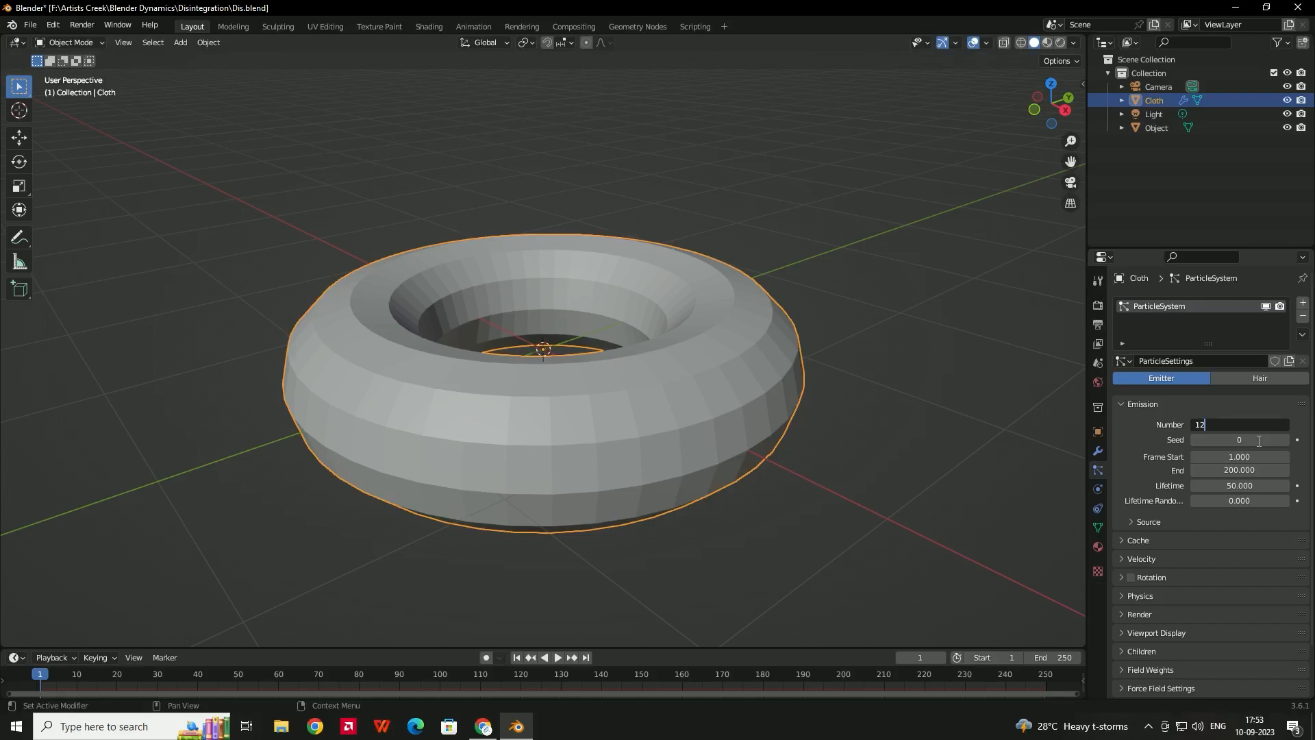
{"action": "key", "text": "Return"}
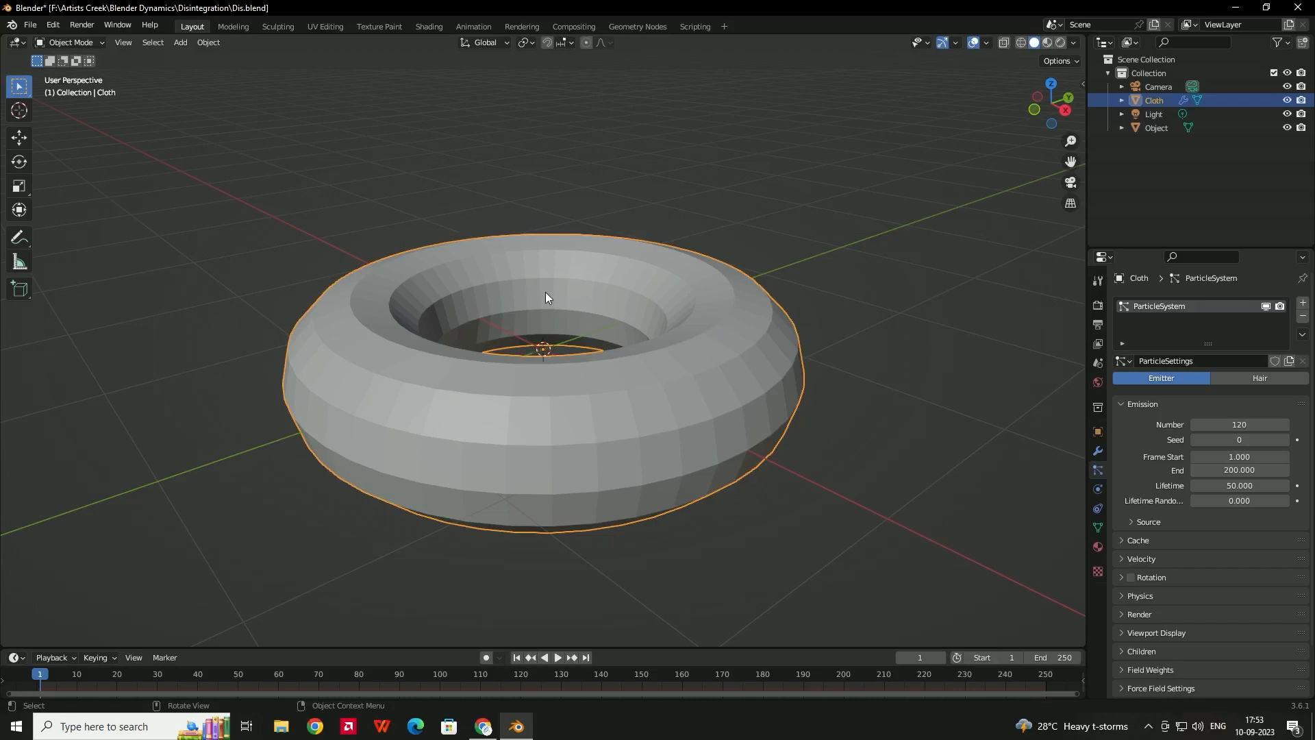
Set the particle emission's start and end frames to 0 and the particle lifetime to 800.
{"action": "scroll", "coordinate": [617, 267], "scroll_direction": "down", "scroll_amount": 2}
{"action": "scroll", "coordinate": [726, 209], "scroll_direction": "up", "scroll_amount": 2}
{"action": "left_click", "coordinate": [1227, 458]}
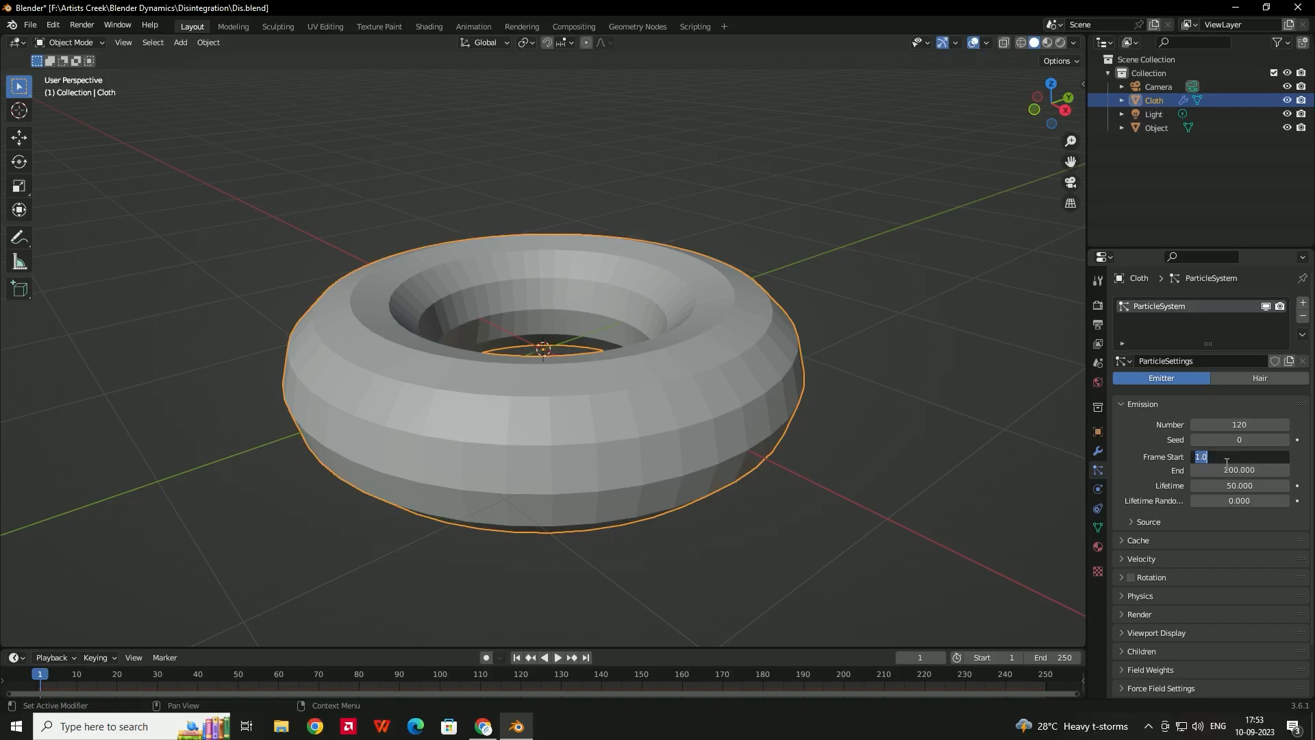
{"action": "type", "text": "0"}
{"action": "key", "text": "Tab"}
{"action": "type", "text": "0"}
{"action": "key", "text": "Return"}
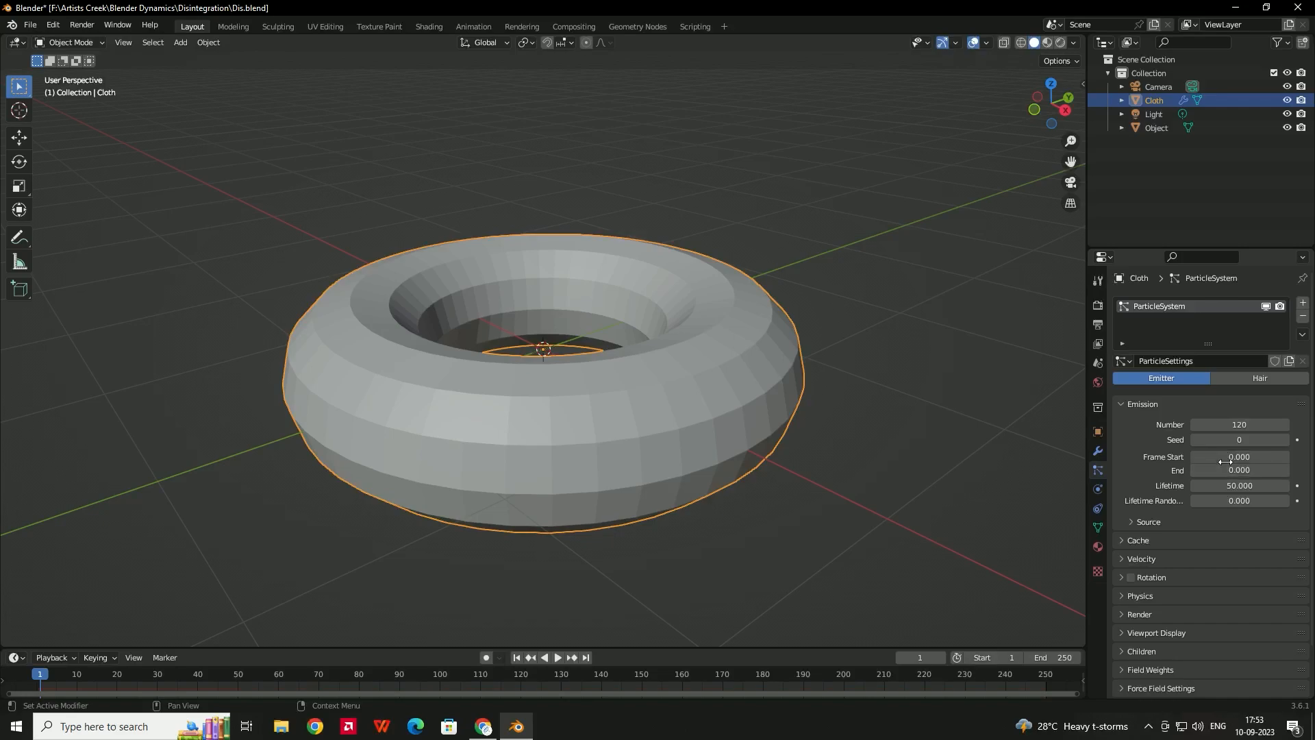
{"action": "left_click", "coordinate": [1228, 487]}
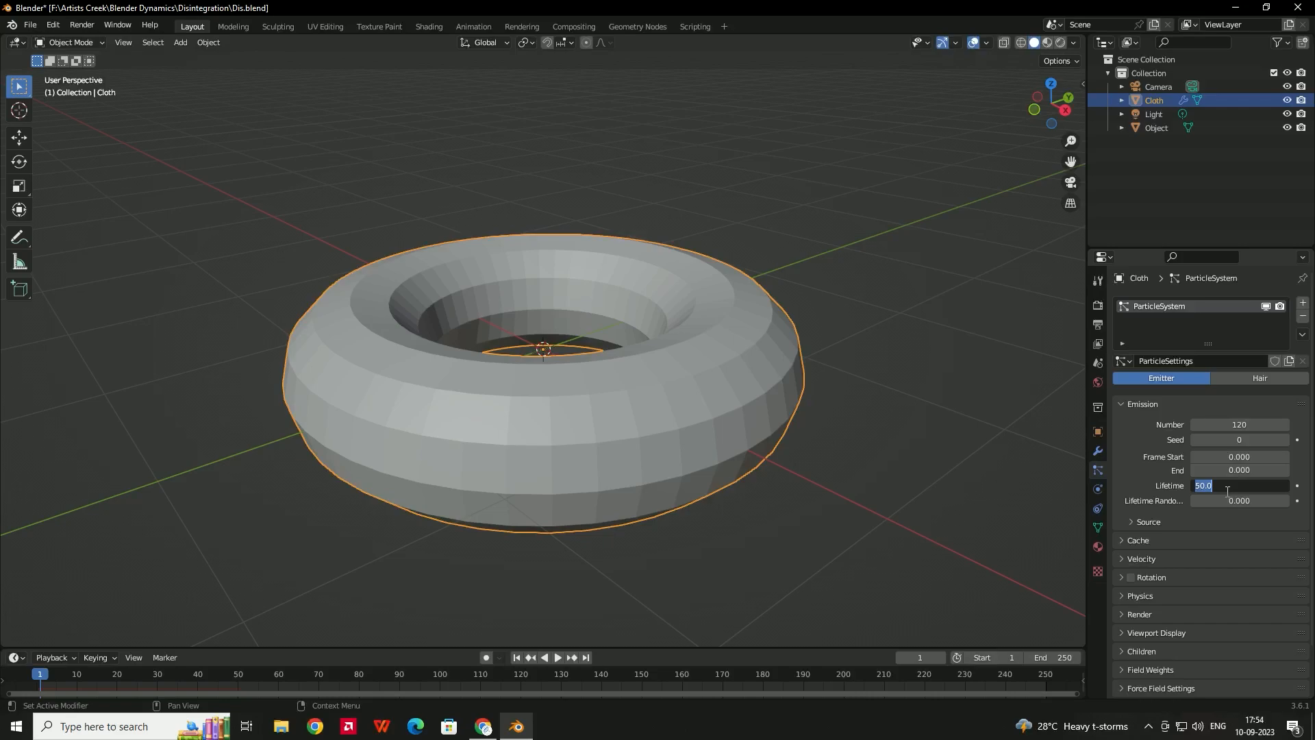
{"action": "type", "text": "800"}
{"action": "key", "text": "Return"}
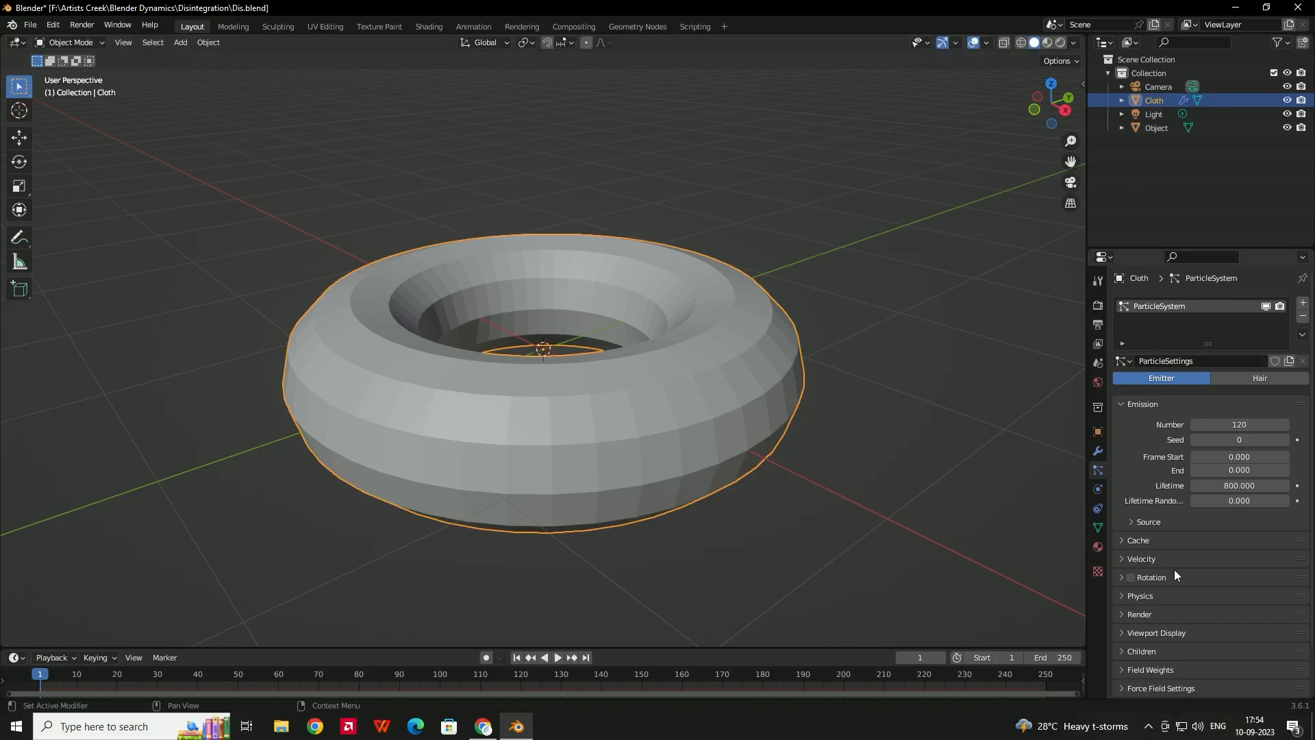
Make the particle emission source use the modifier stack and turn off its random order.
{"action": "scroll", "coordinate": [1158, 533], "scroll_direction": "down", "scroll_amount": 2}
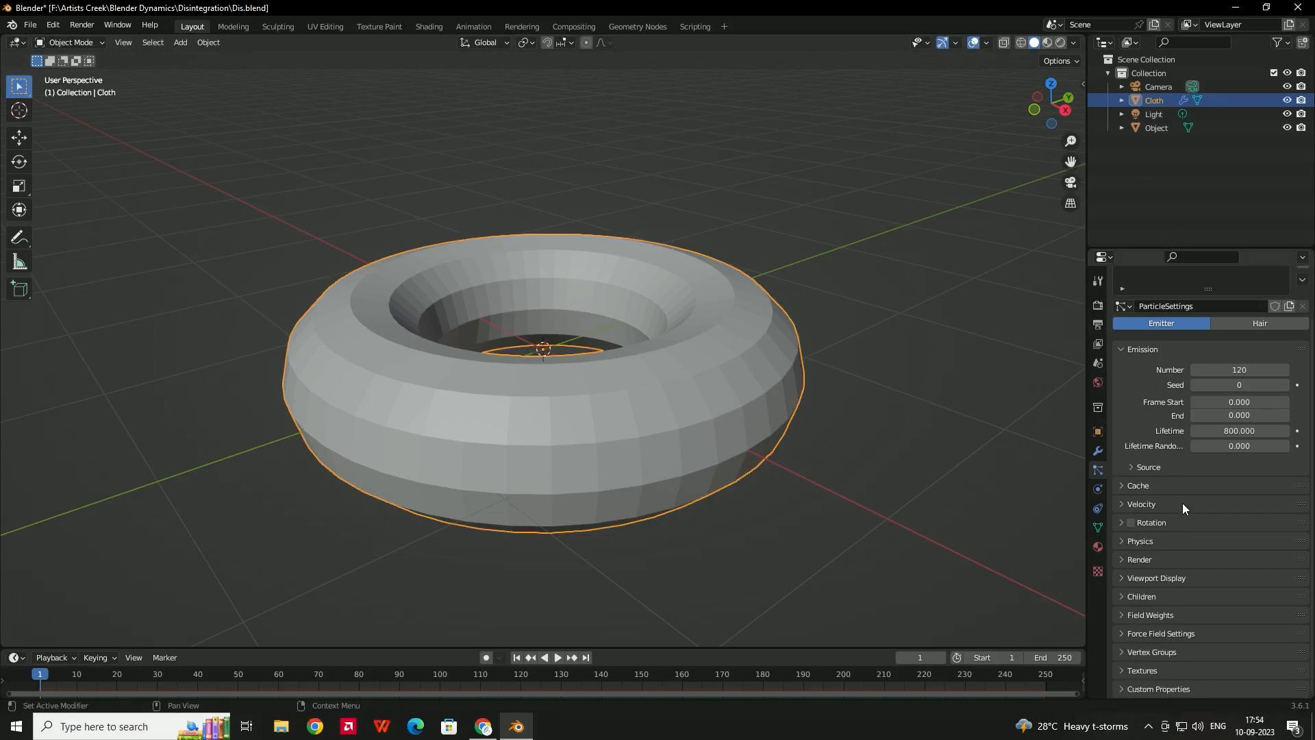
{"action": "left_click", "coordinate": [1176, 467]}
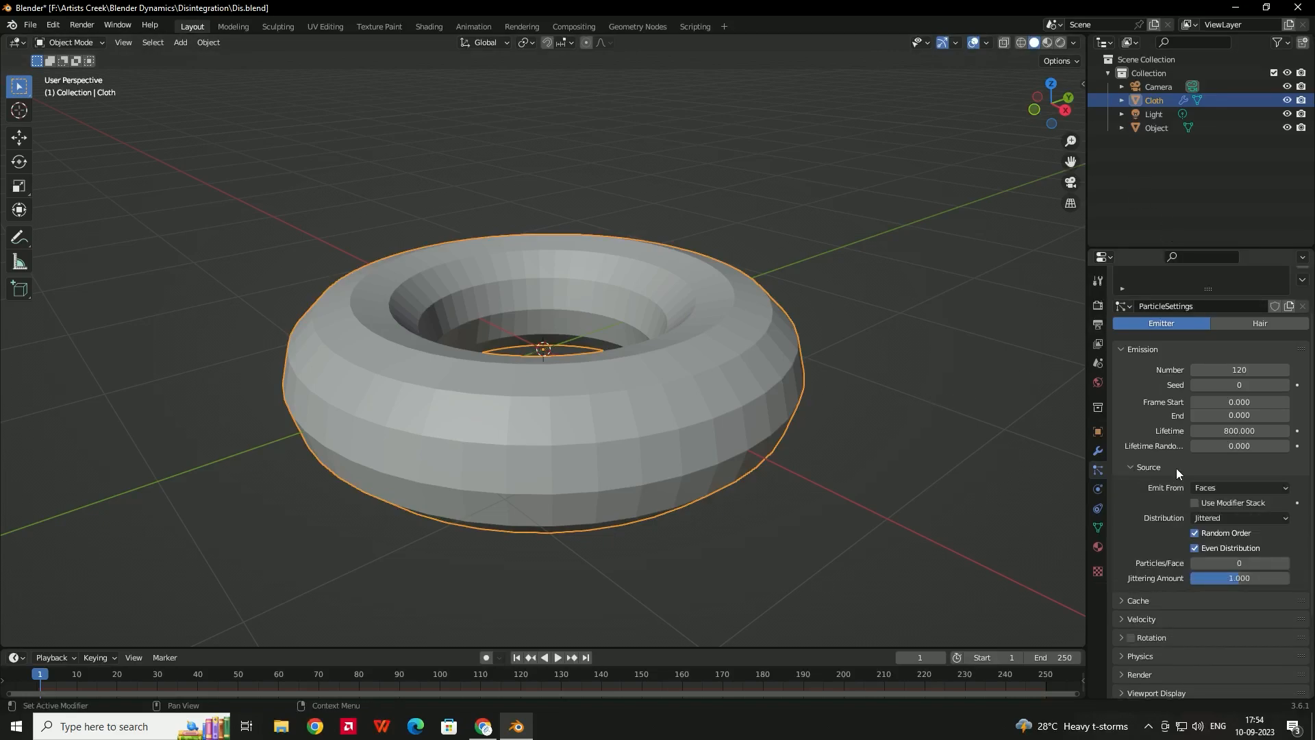
{"action": "left_click", "coordinate": [1216, 504]}
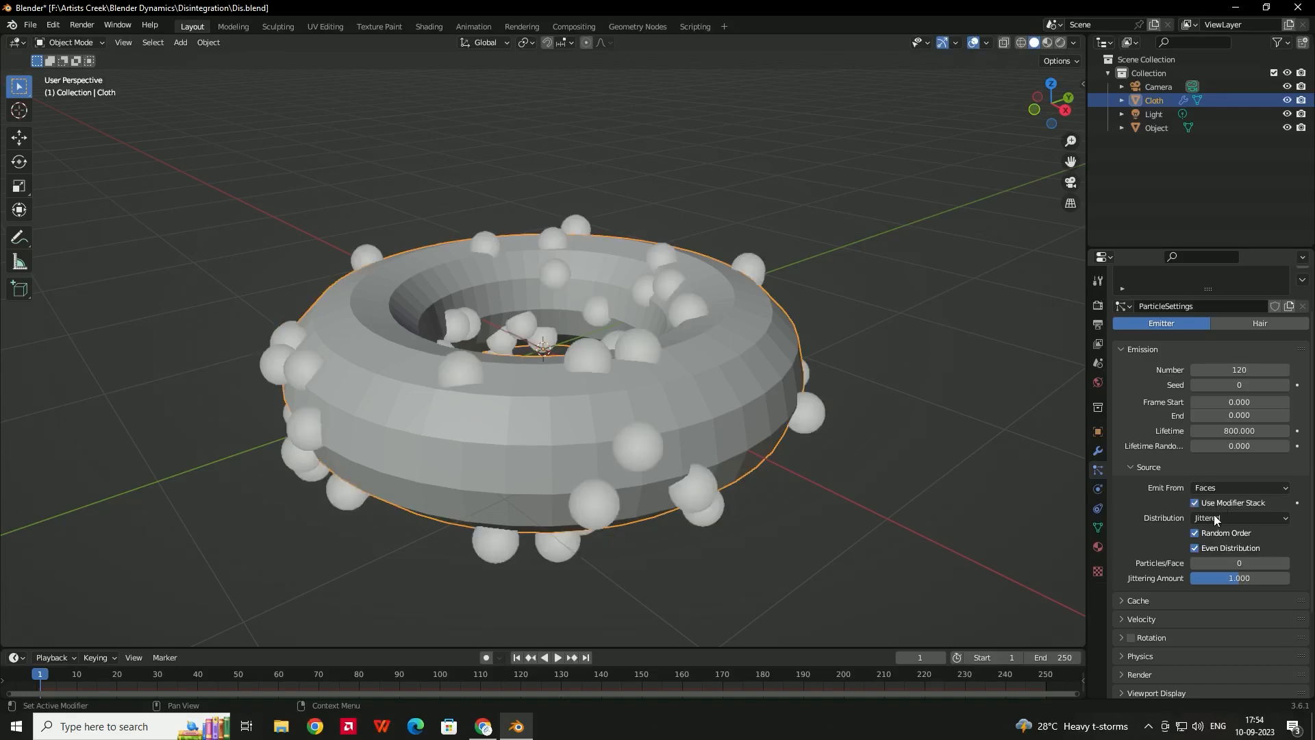
{"action": "left_click", "coordinate": [1196, 533]}
Set the particle system's physics type to None and its Render As option to None.
{"action": "scroll", "coordinate": [1144, 589], "scroll_direction": "down", "scroll_amount": 2}
{"action": "left_click", "coordinate": [1130, 603]}
{"action": "scroll", "coordinate": [1178, 568], "scroll_direction": "down", "scroll_amount": 3}
{"action": "left_click", "coordinate": [1216, 541]}
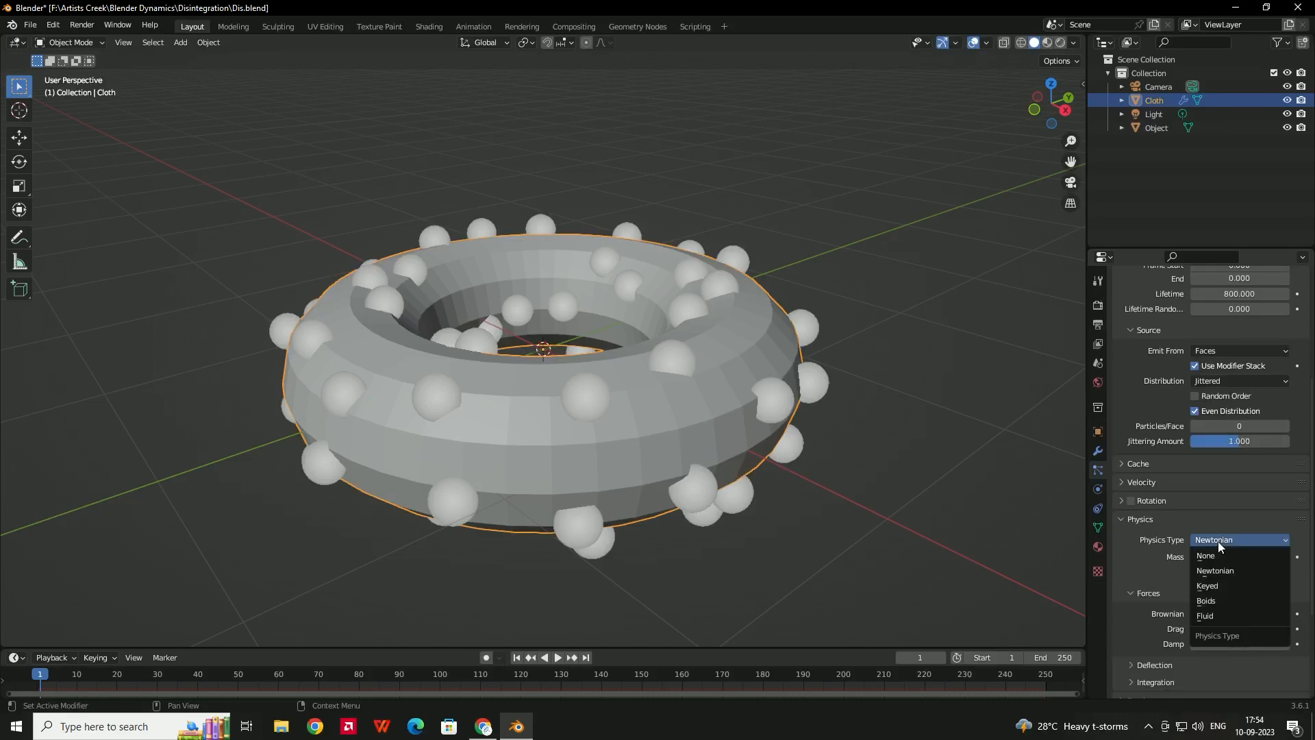
{"action": "left_click", "coordinate": [1222, 561]}
{"action": "left_click", "coordinate": [1230, 582]}
{"action": "left_click", "coordinate": [1205, 577]}
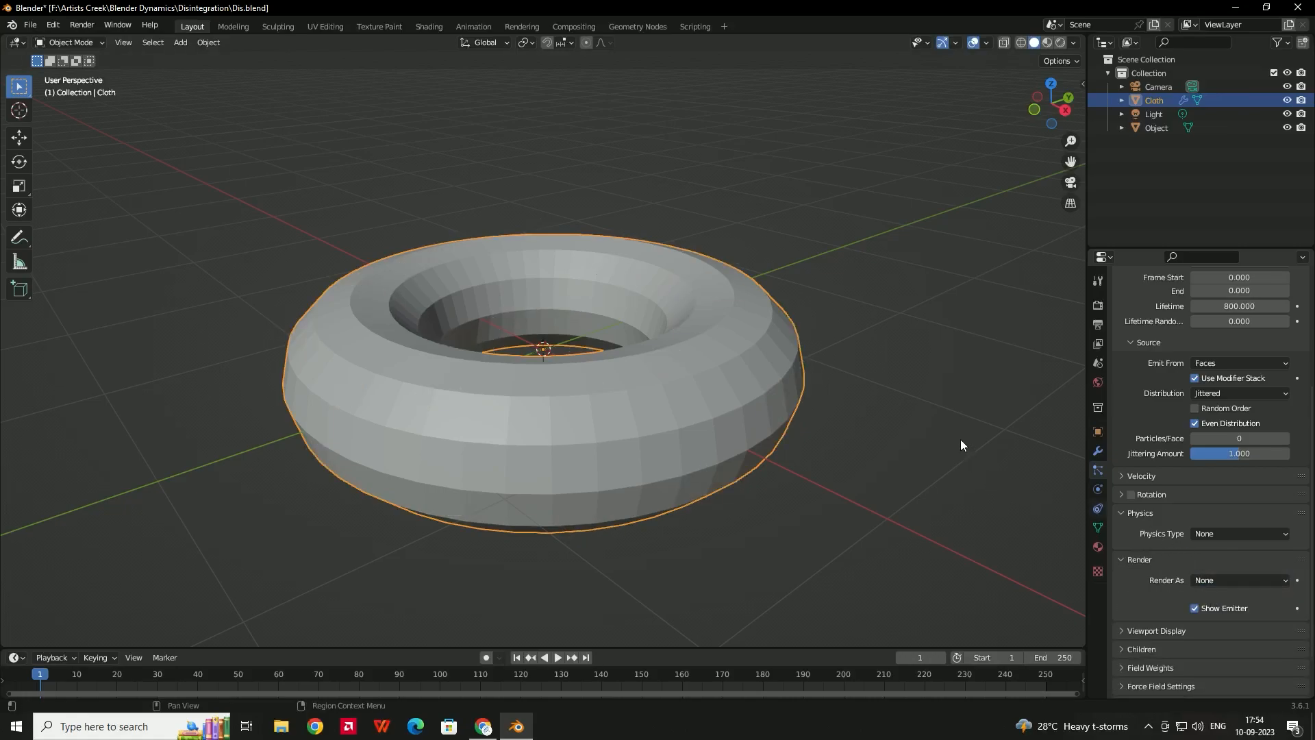
Collapse the Displace and ParticleSystem entries in the Cloth torus's modifier stack.
{"action": "left_click", "coordinate": [1098, 450]}
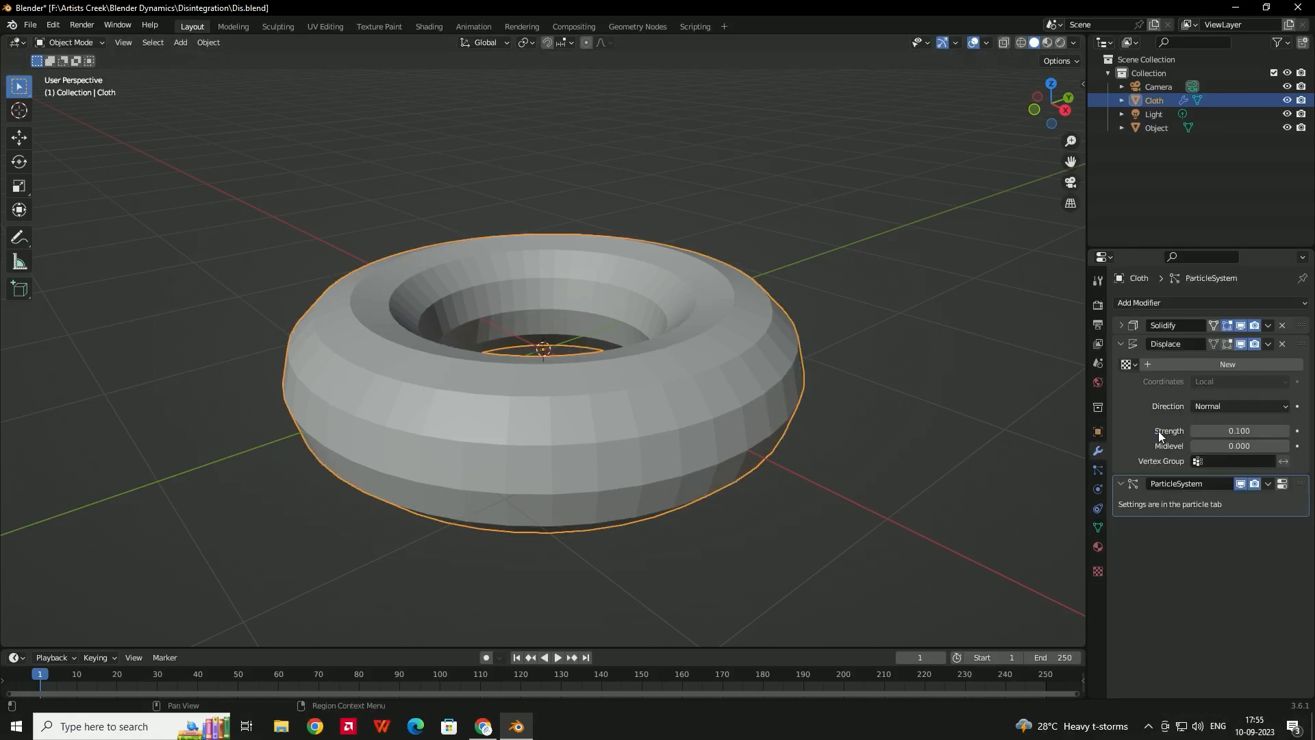
{"action": "left_click", "coordinate": [1121, 344]}
{"action": "left_click", "coordinate": [1121, 362]}
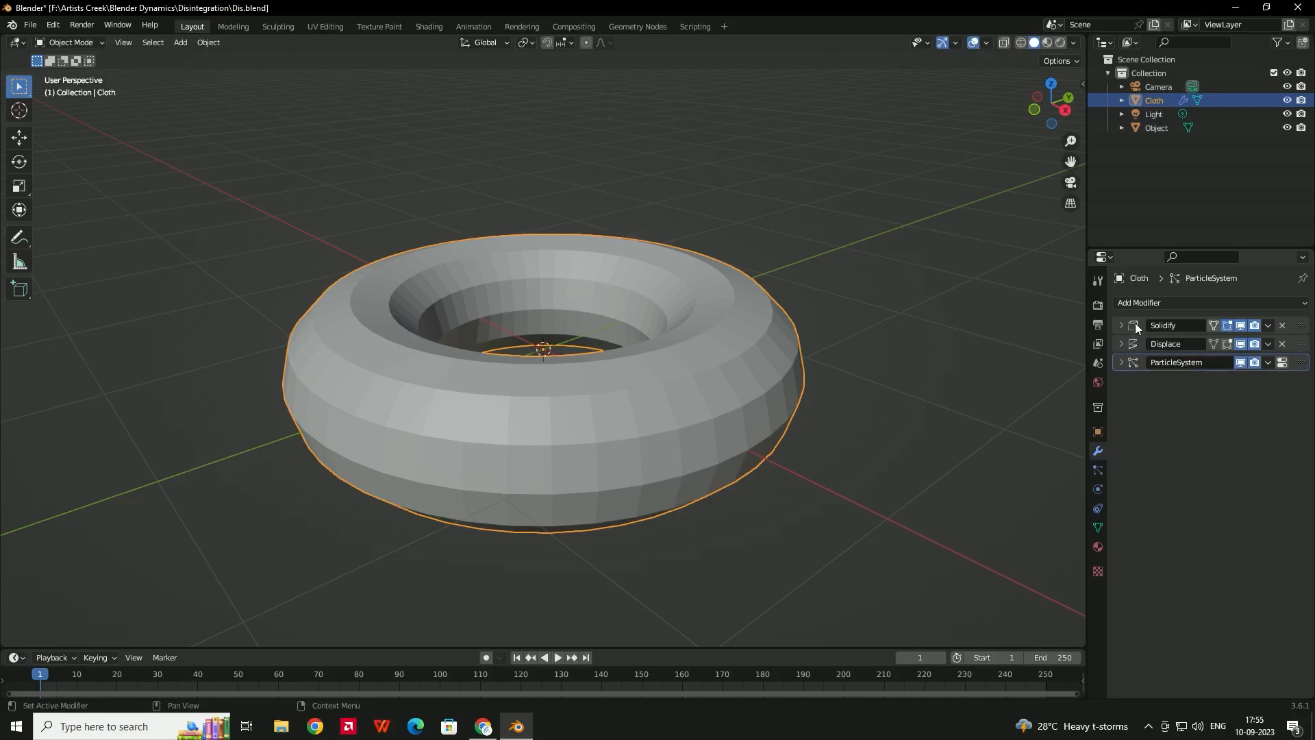
Add a Subdivision Surface modifier to the Cloth torus with viewport level 1 and render level 2.
{"action": "left_click", "coordinate": [1136, 307]}
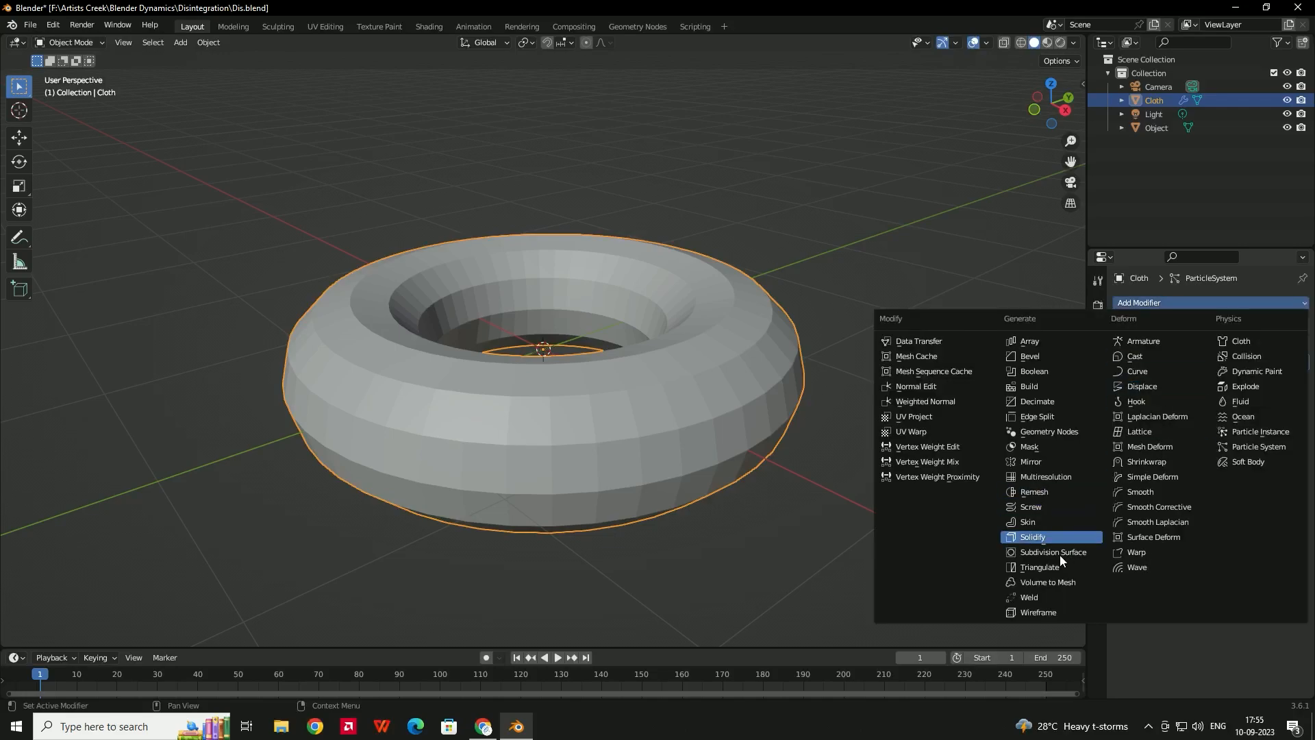
{"action": "key", "text": "Return"}
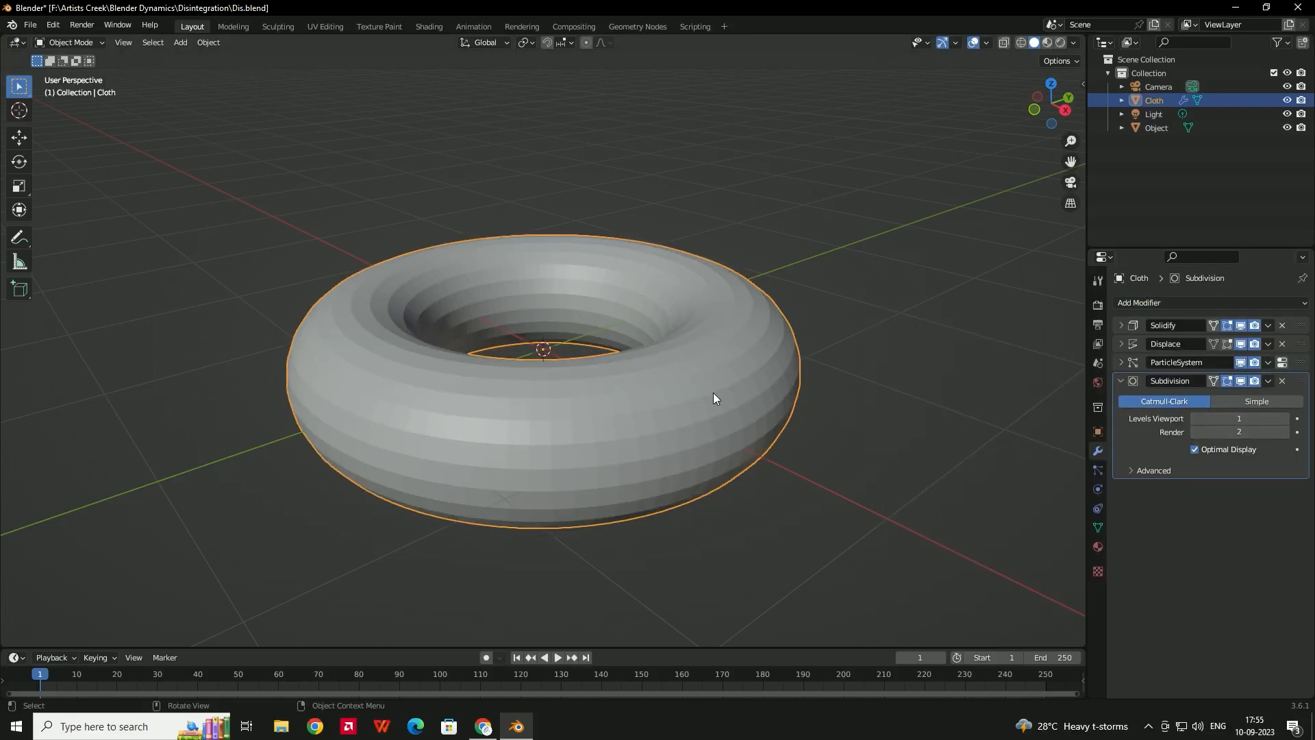
{"action": "middle_click_drag", "start_coordinate": [711, 392], "coordinate": [553, 400]}
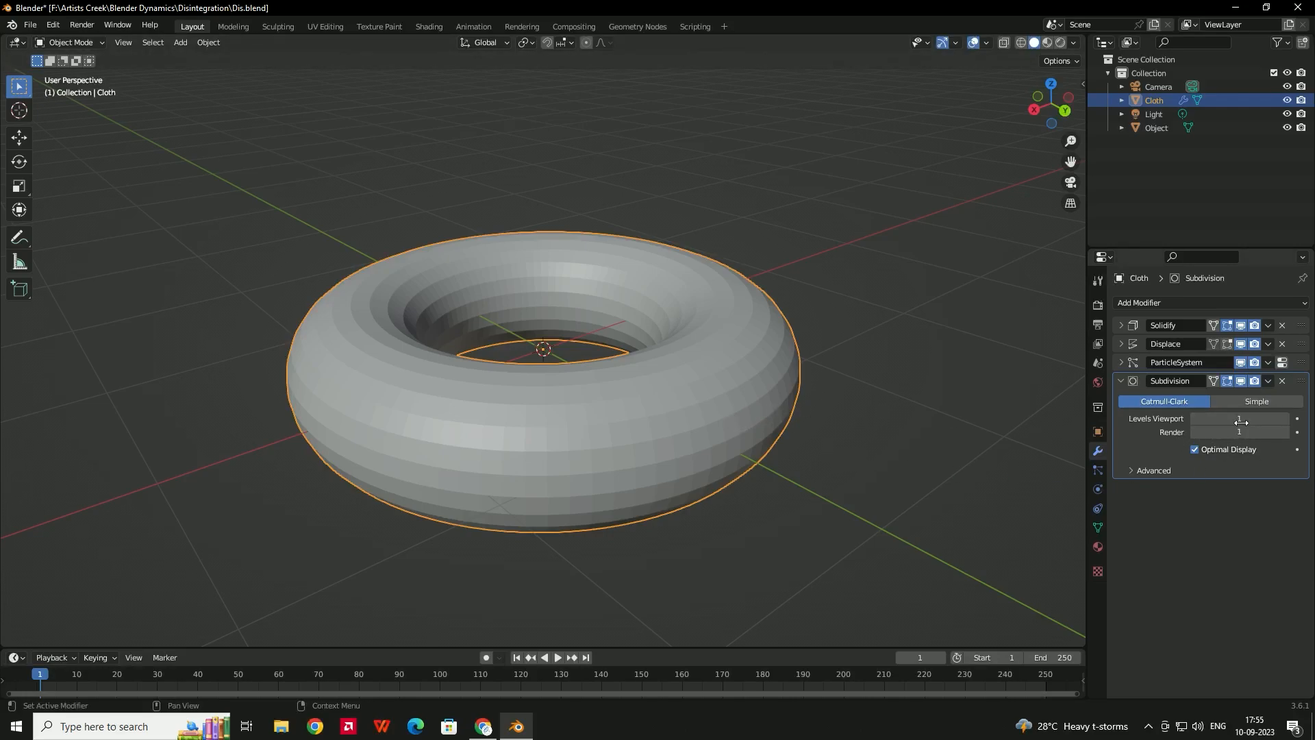
{"action": "left_click", "coordinate": [1285, 432]}
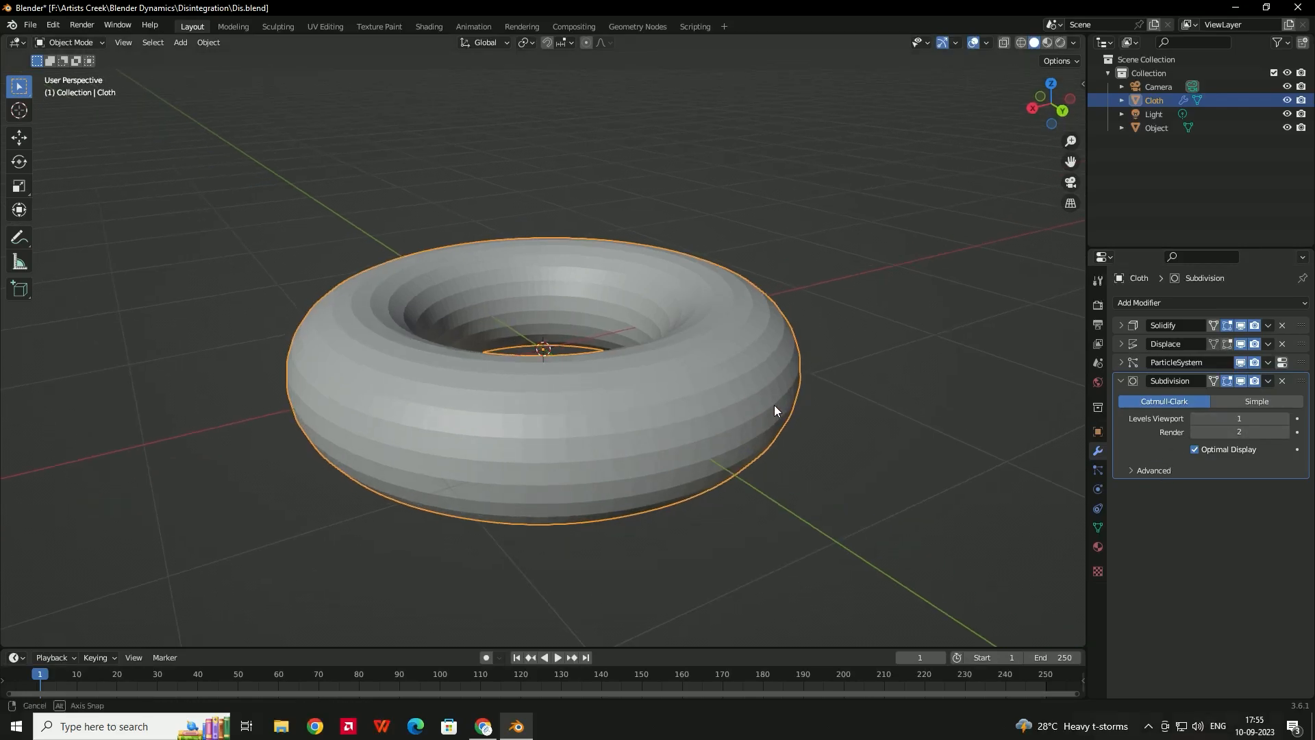
{"action": "scroll", "coordinate": [749, 324], "scroll_direction": "up", "scroll_amount": 2}
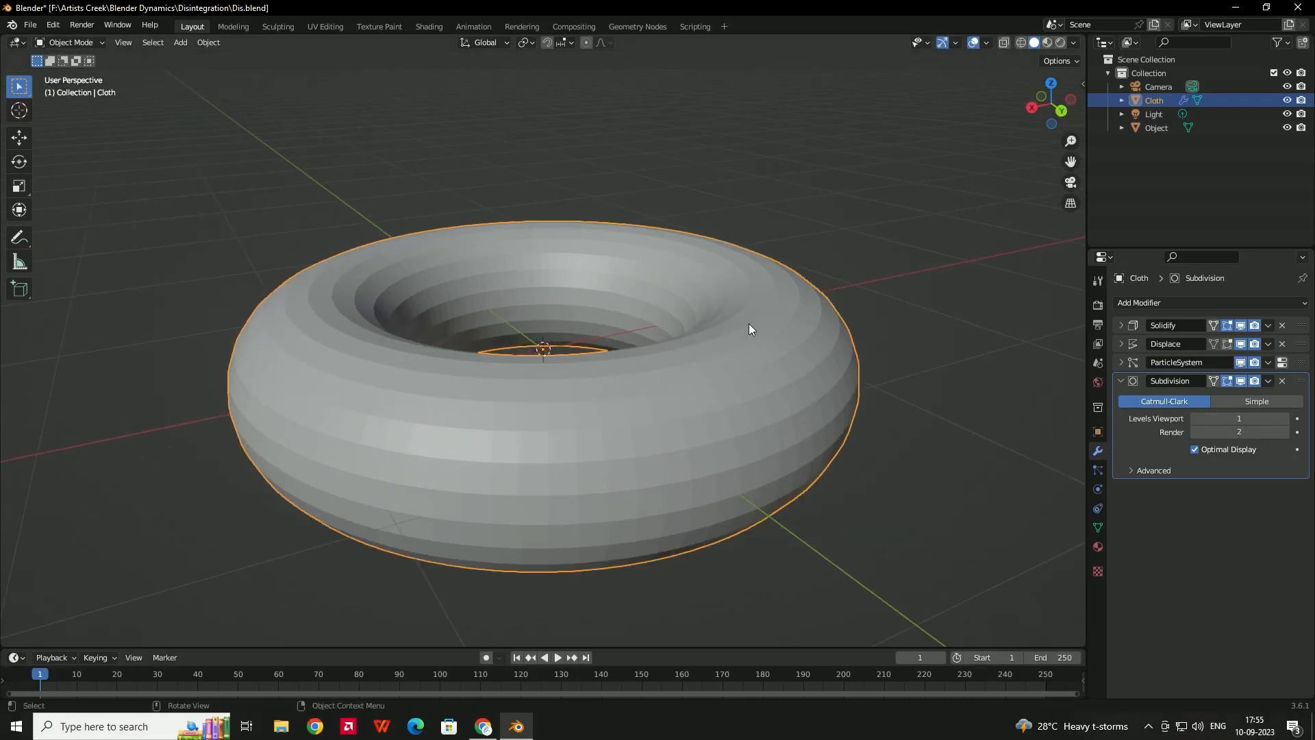
Check the shell's spacing in X-ray view and set the Displace modifier's strength to 0.04.
{"action": "left_click", "coordinate": [1004, 44]}
{"action": "scroll", "coordinate": [822, 309], "scroll_direction": "up", "scroll_amount": 3}
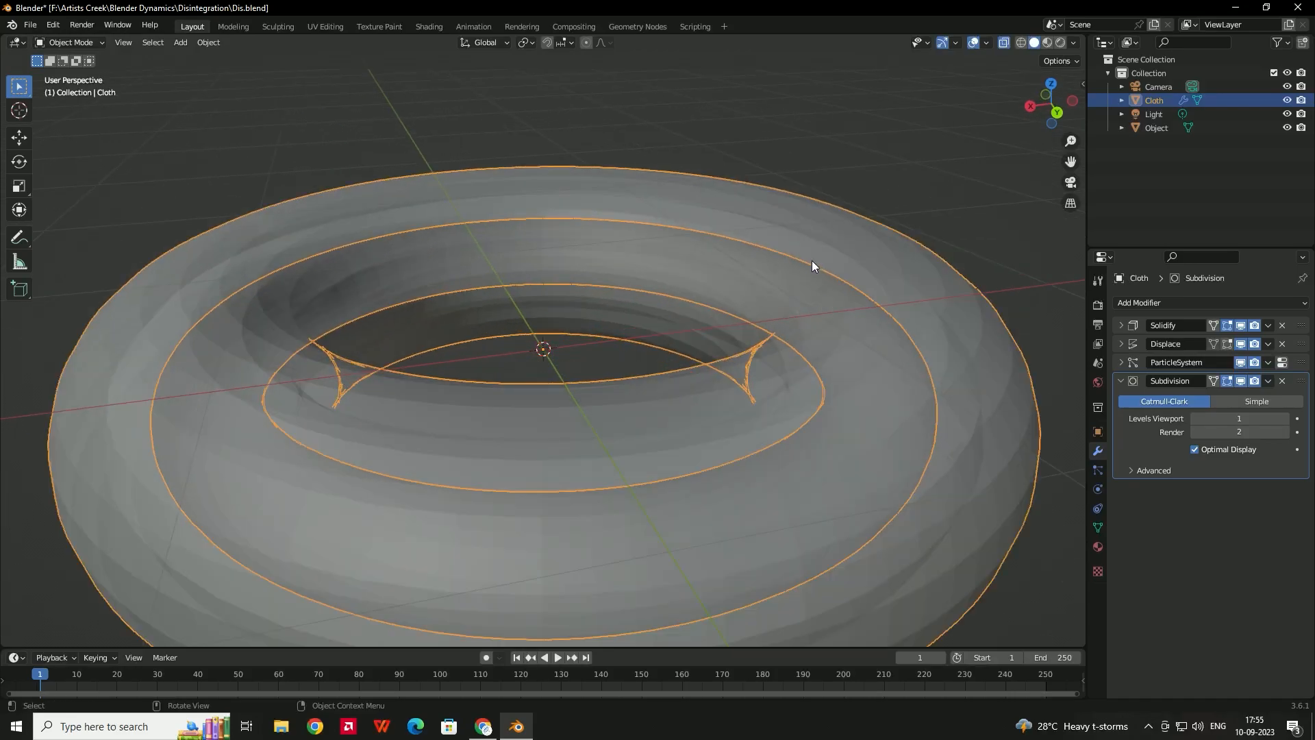
{"action": "middle_click_drag", "start_coordinate": [948, 257], "coordinate": [889, 264]}
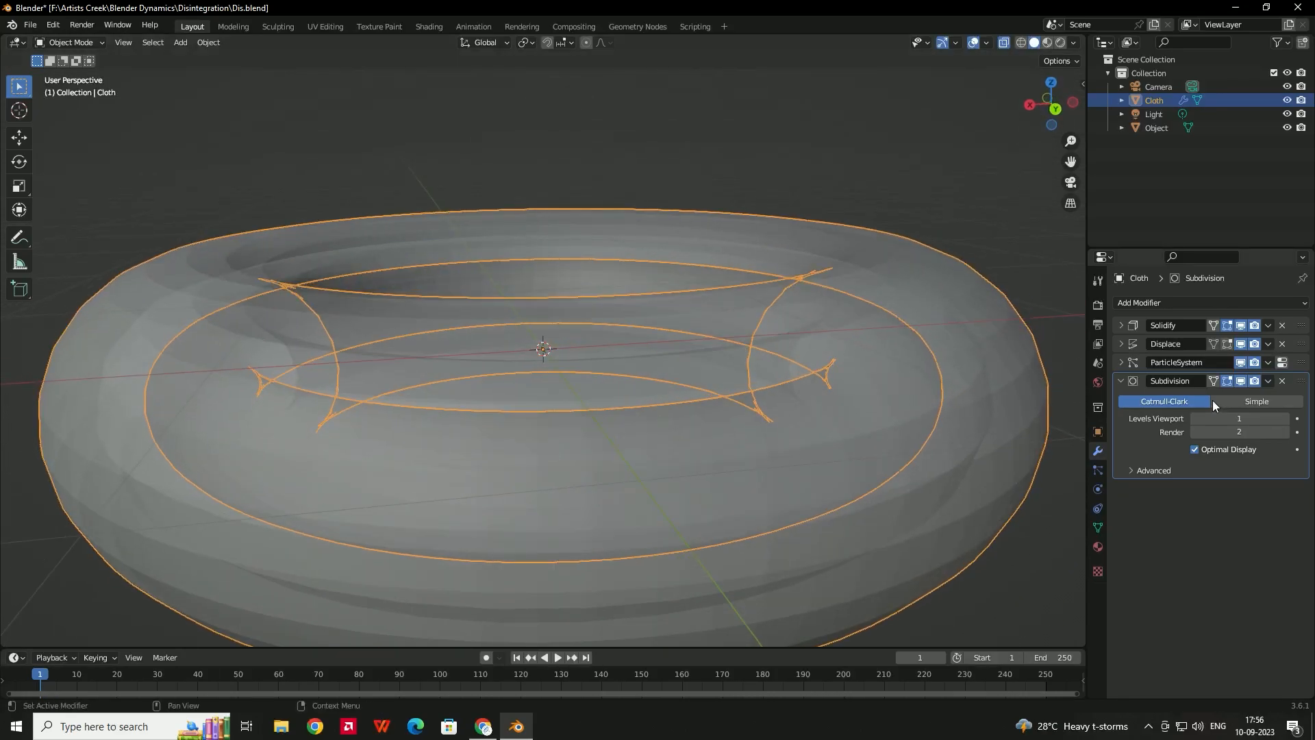
{"action": "left_click", "coordinate": [1121, 362]}
{"action": "left_click", "coordinate": [1121, 344]}
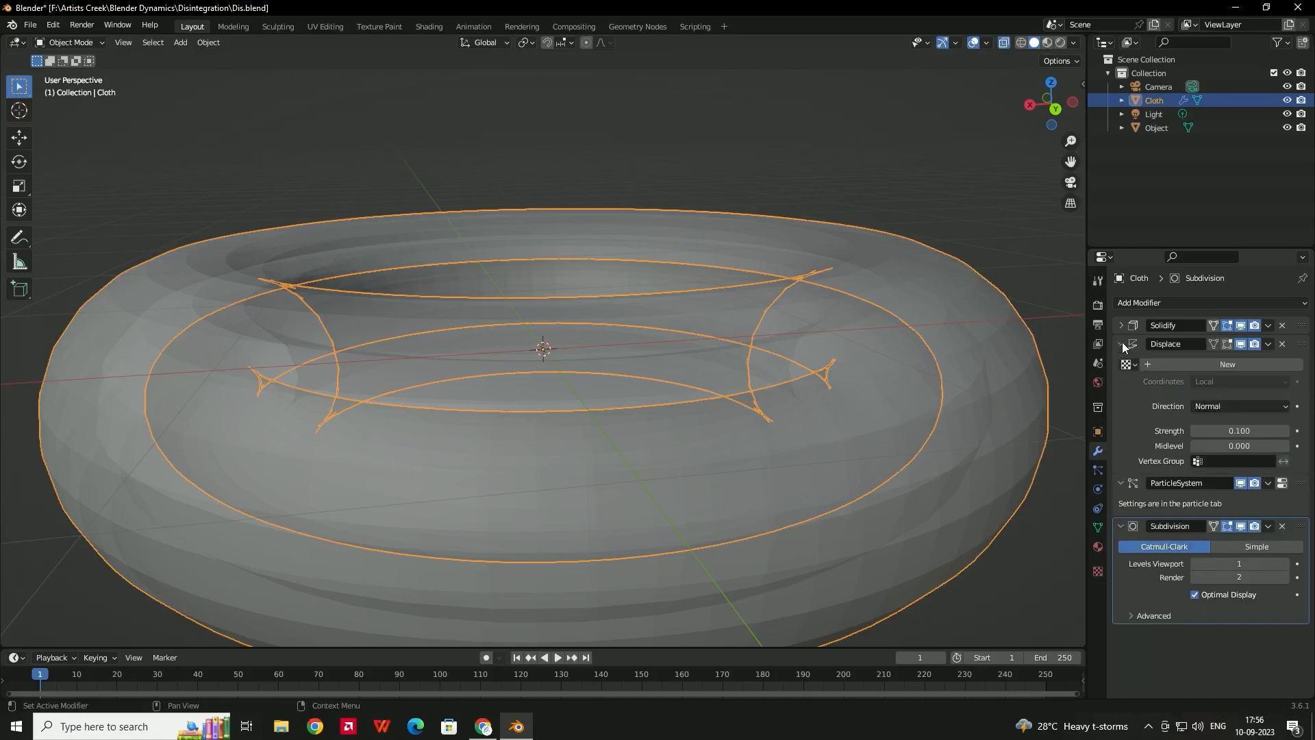
{"action": "left_click", "coordinate": [1243, 432]}
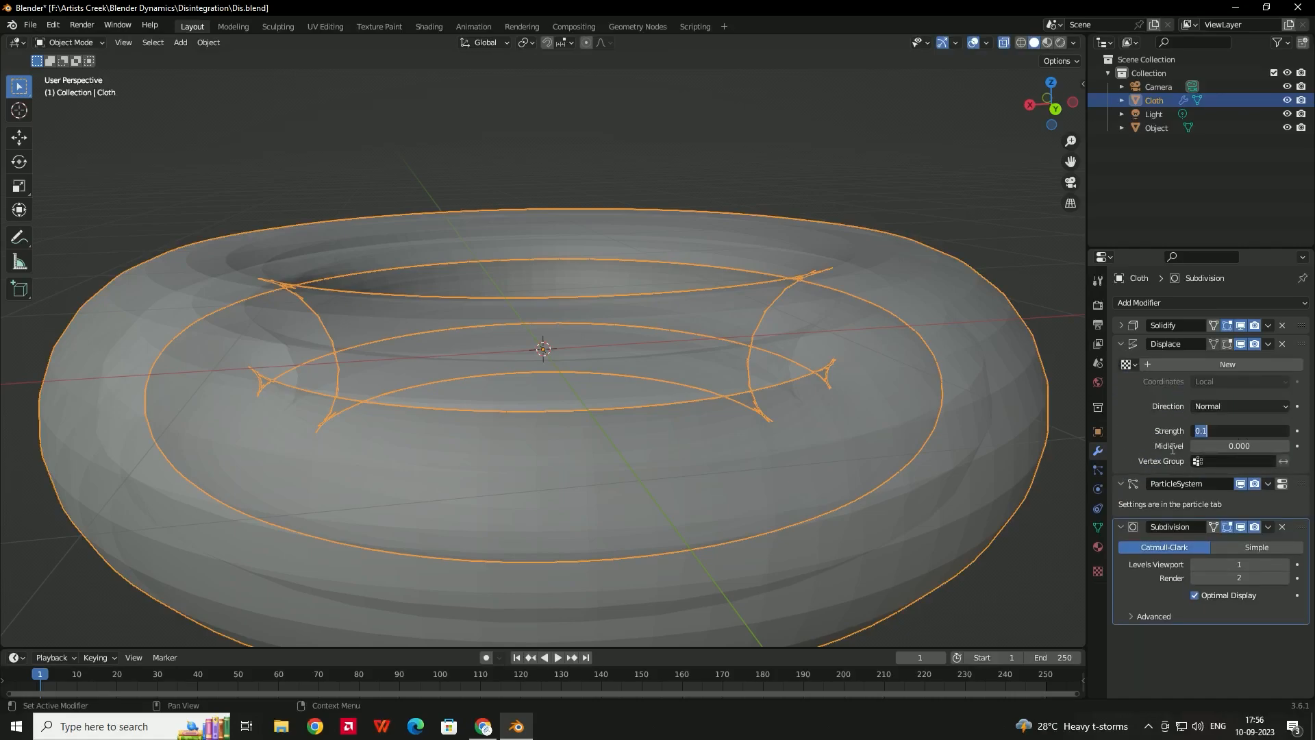
{"action": "type", "text": "0.09"}
{"action": "key", "text": "Return"}
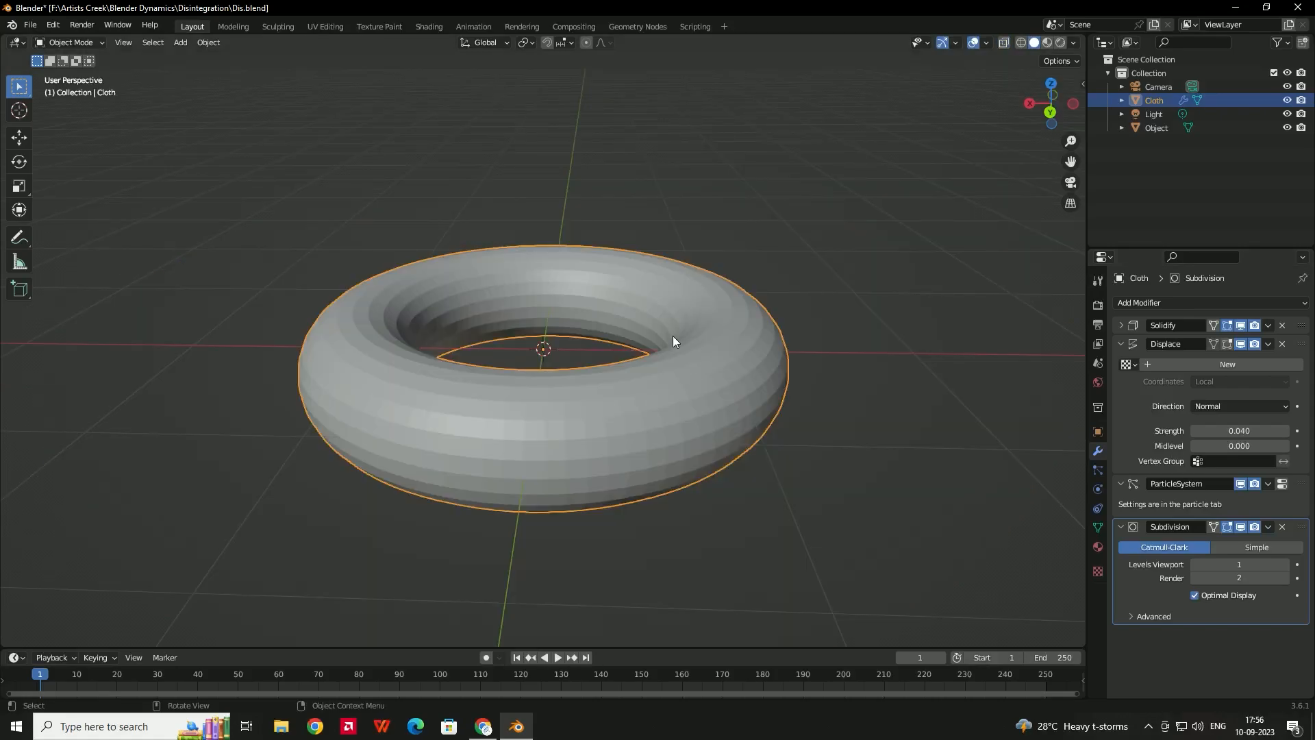
Collapse the Displace and ParticleSystem entries and add an Explode modifier to the Cloth torus.
{"action": "left_click", "coordinate": [1153, 100]}
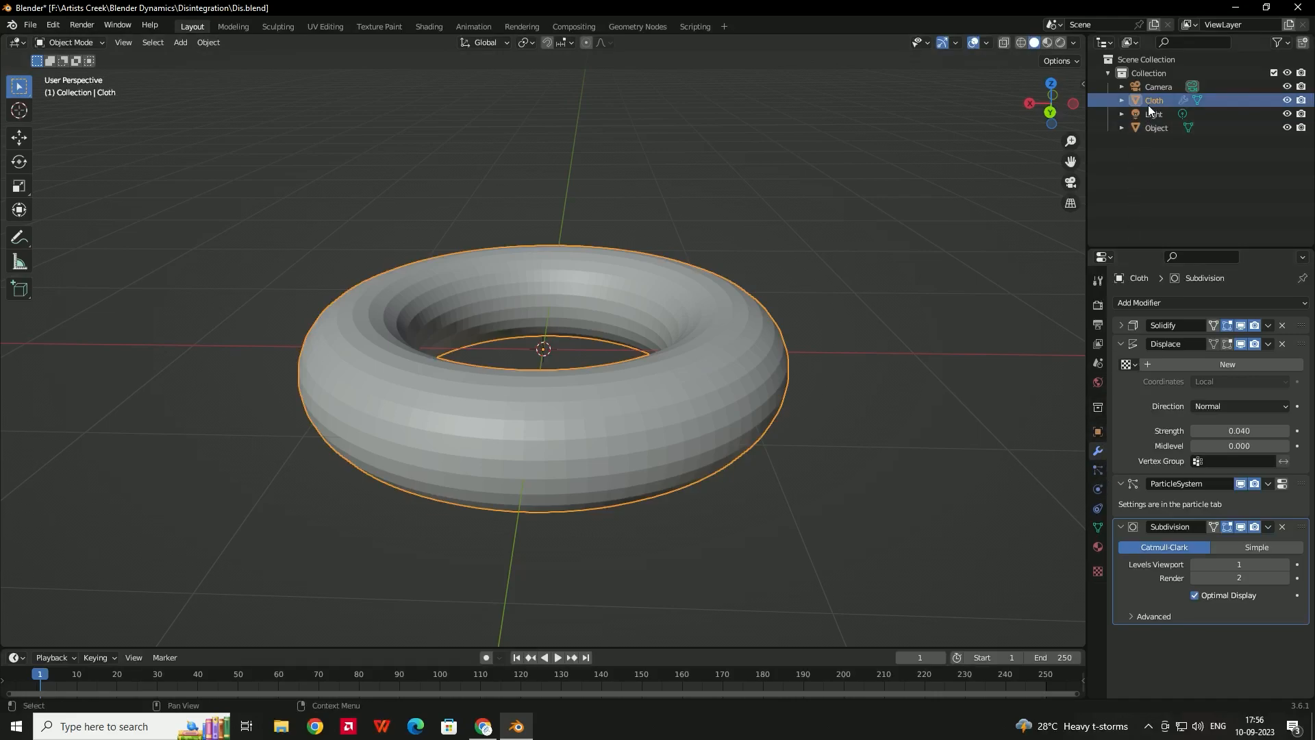
{"action": "left_click", "coordinate": [1121, 344]}
{"action": "left_click", "coordinate": [1122, 361]}
{"action": "left_click", "coordinate": [1140, 302]}
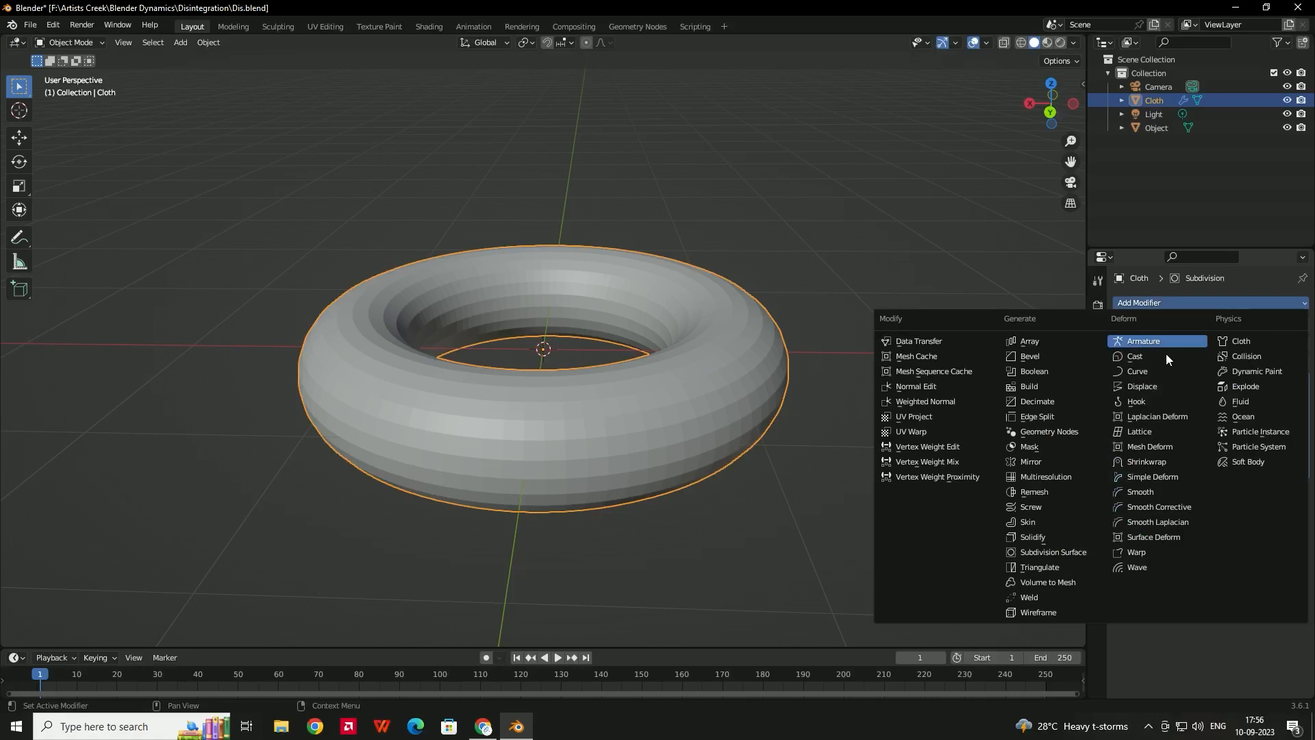
{"action": "left_click", "coordinate": [1245, 386]}
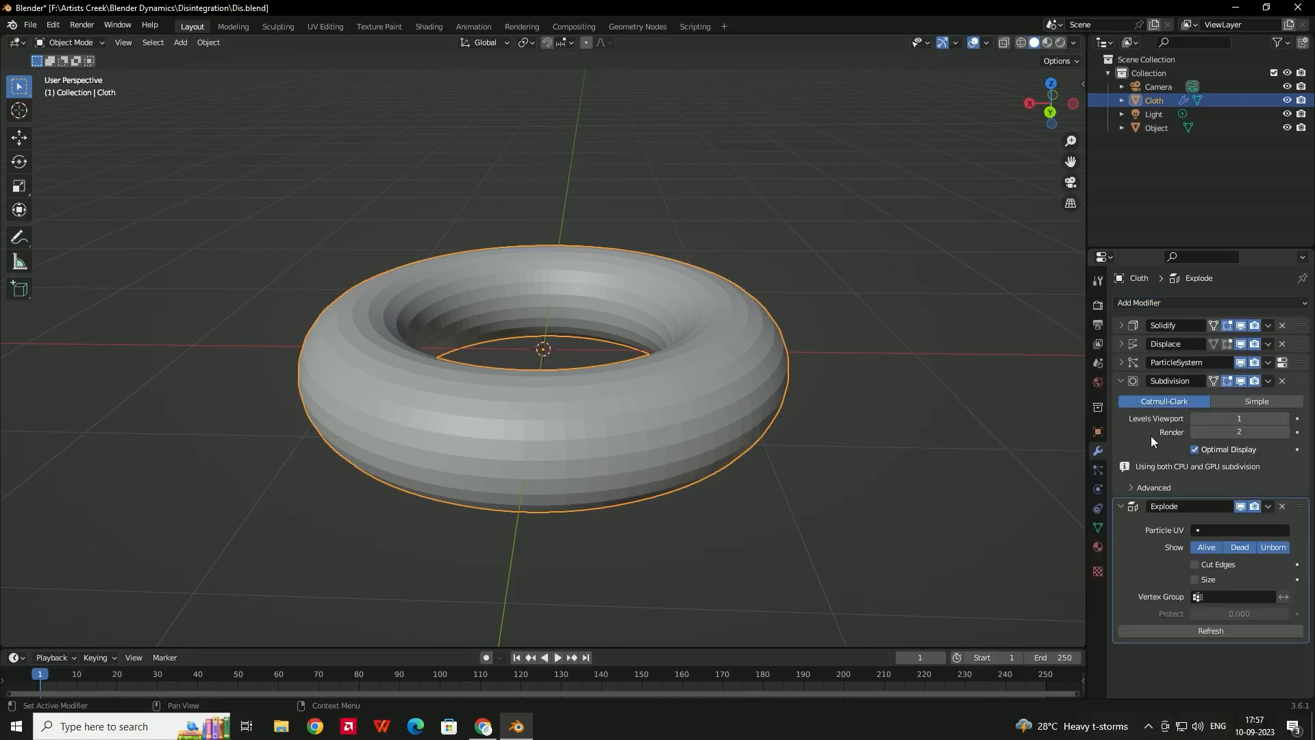
Enable Cut Edges in the Explode modifier, checking the fragment outlines with X-ray view temporarily on.
{"action": "left_click", "coordinate": [1003, 44]}
{"action": "middle_click_drag", "start_coordinate": [840, 313], "coordinate": [706, 319]}
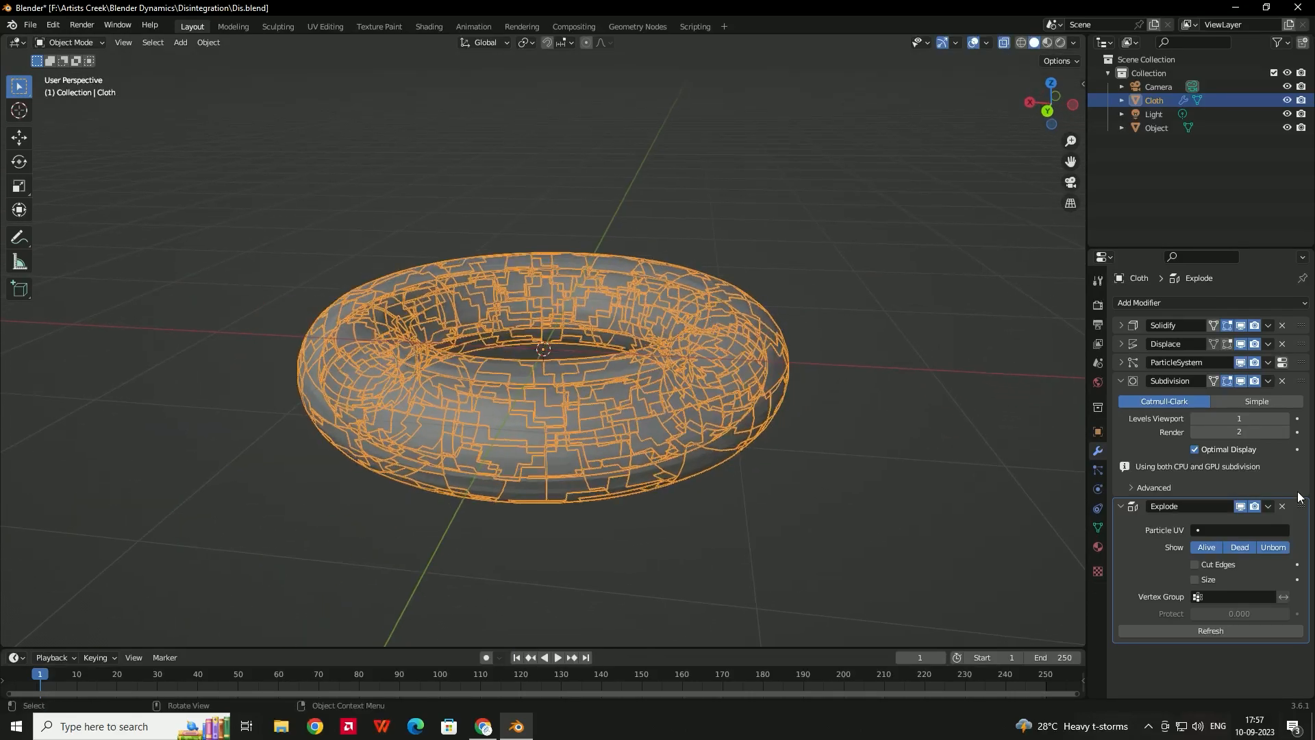
{"action": "left_click", "coordinate": [1218, 566]}
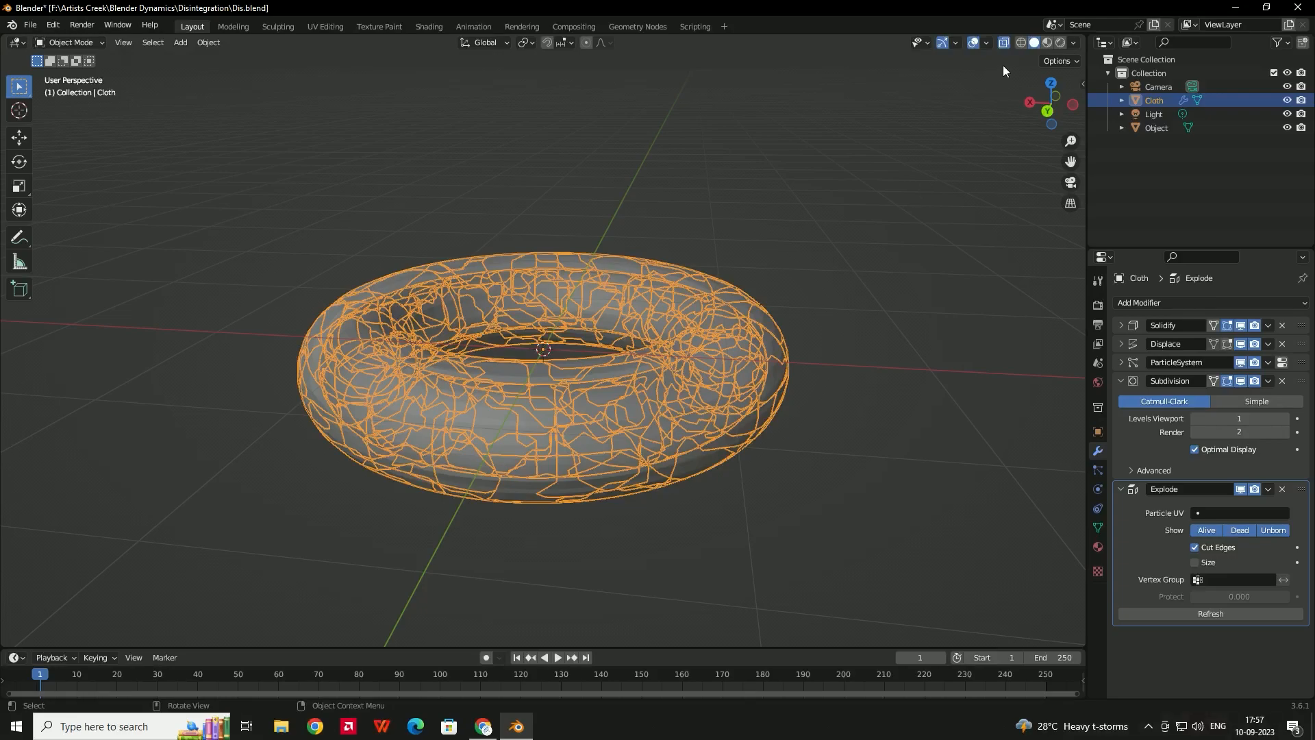
{"action": "left_click", "coordinate": [1001, 43]}
{"action": "middle_click_drag", "start_coordinate": [833, 282], "coordinate": [788, 286]}
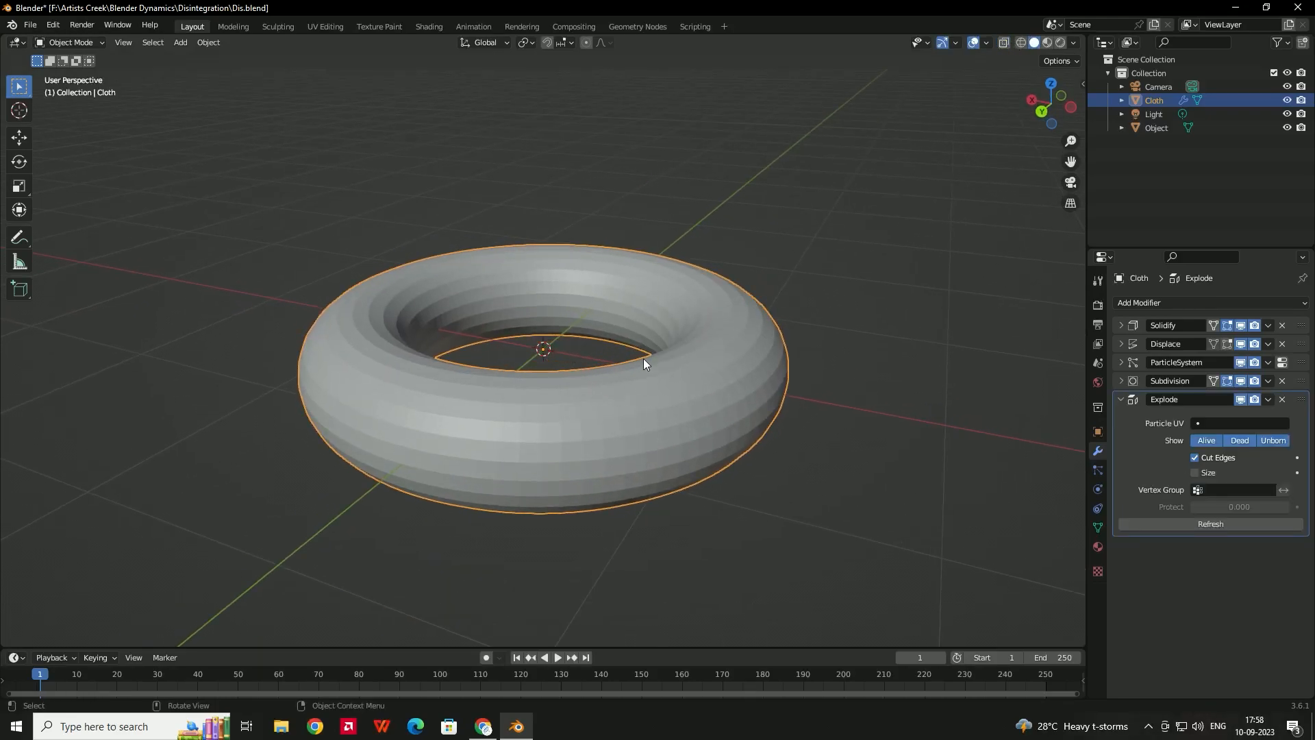
Add Cloth physics to the Cloth torus and set its quality steps to 2.
{"action": "left_click", "coordinate": [1096, 490]}
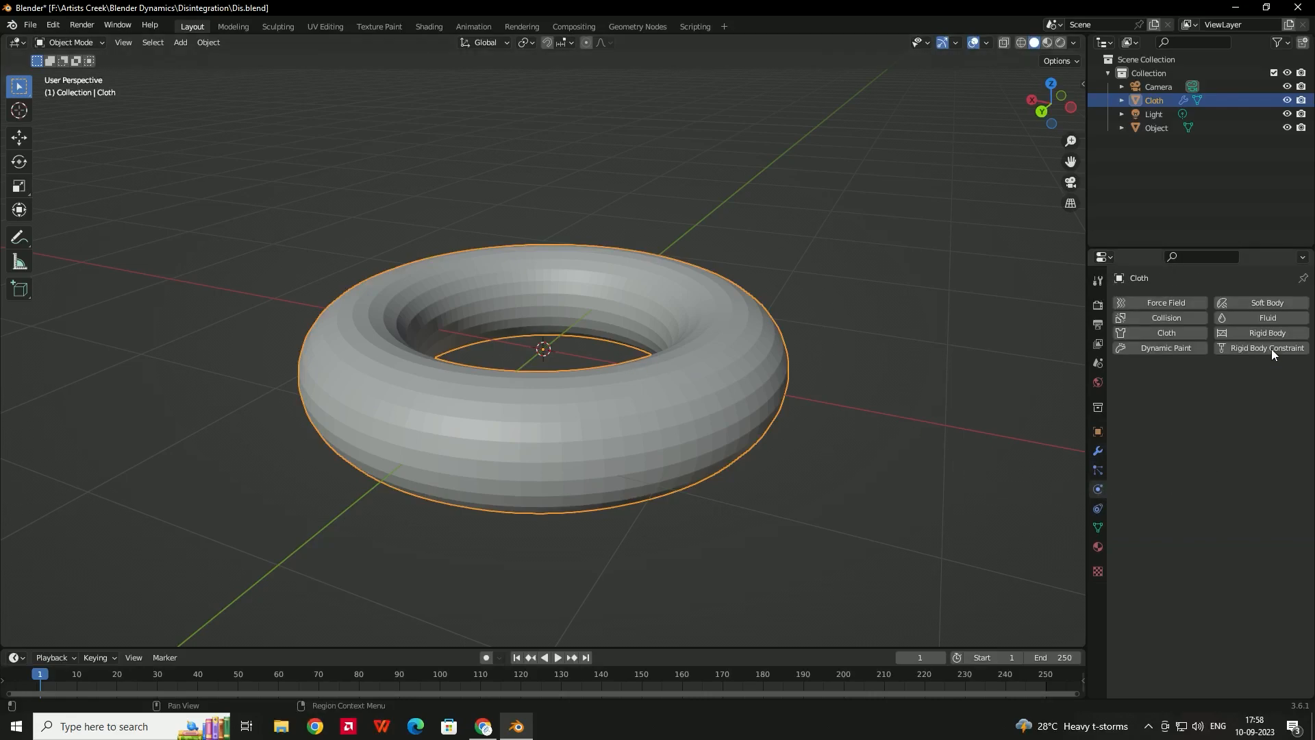
{"action": "left_click", "coordinate": [1137, 333]}
{"action": "left_click", "coordinate": [1241, 392]}
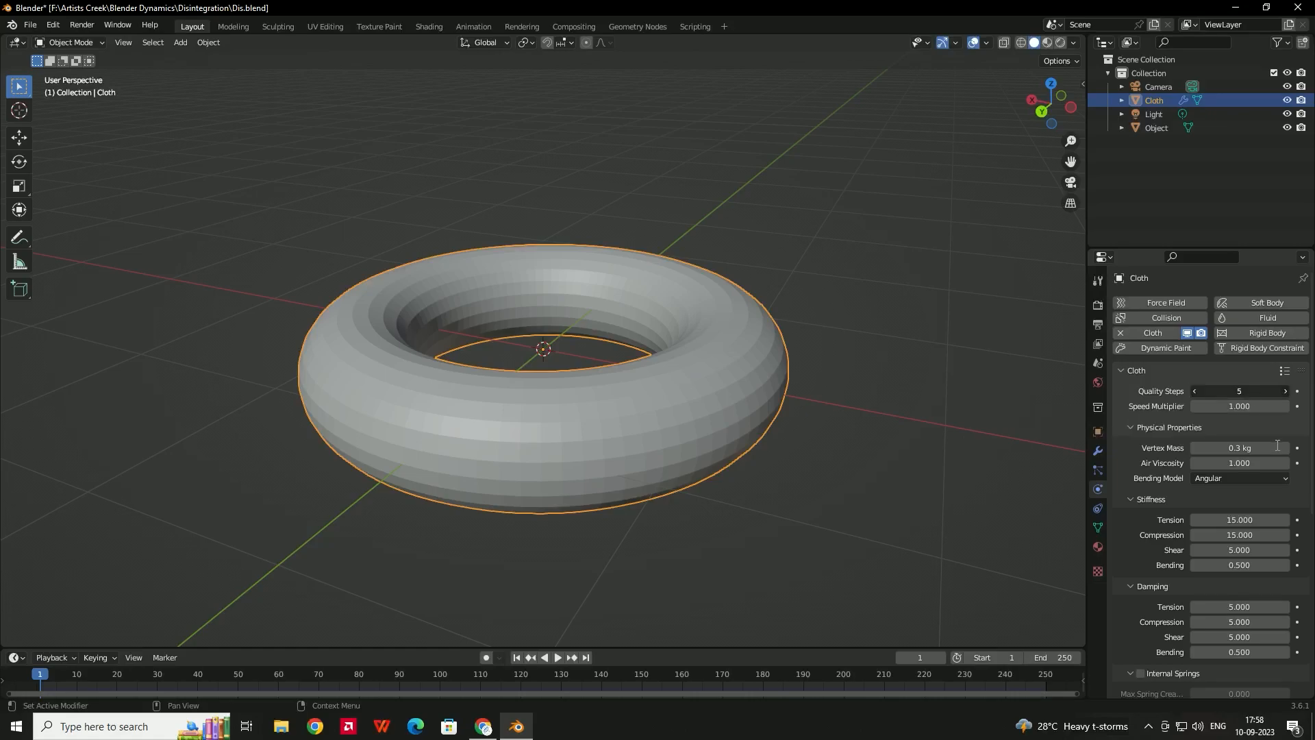
{"action": "key", "text": "Return"}
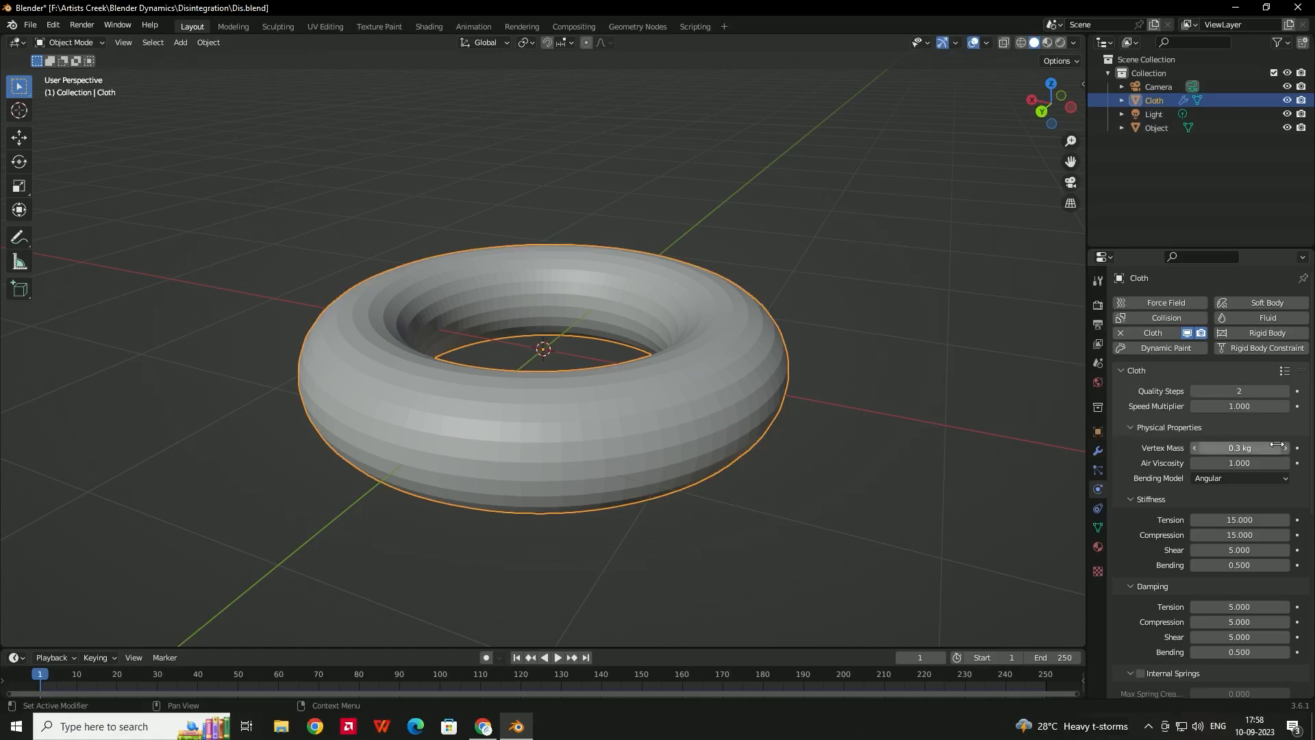
Set the cloth's vertex mass to 0.15 kg and its air viscosity to 0.5.
{"action": "left_click", "coordinate": [1255, 448]}
{"action": "type", "text": "0.15"}
{"action": "key", "text": "Return"}
{"action": "left_click", "coordinate": [1237, 465]}
{"action": "type", "text": "0.5"}
{"action": "key", "text": "Return"}
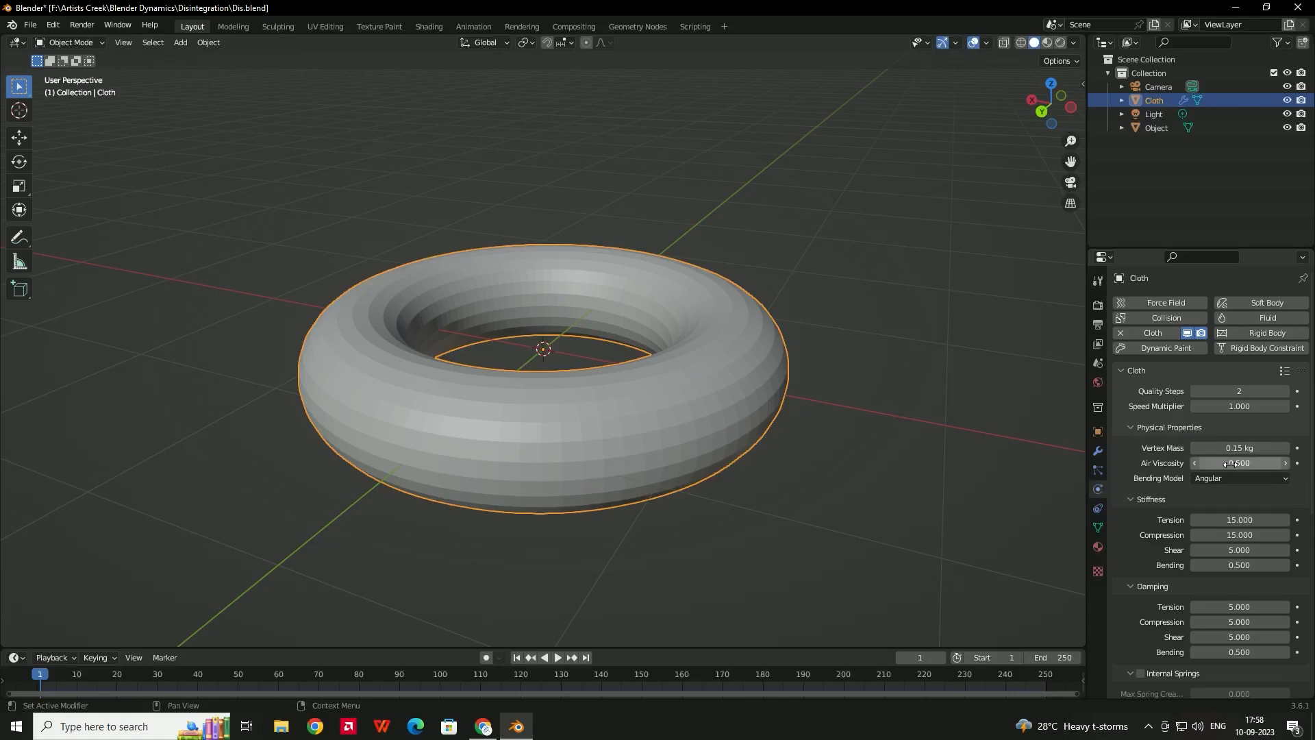
Set the cloth's stiffness to 5 for tension, 5 for compression and 0.05 for bending, and save the file.
{"action": "left_click", "coordinate": [1251, 523]}
{"action": "type", "text": "5"}
{"action": "key", "text": "Return"}
{"action": "left_click", "coordinate": [1251, 534]}
{"action": "type", "text": "5"}
{"action": "key", "text": "Return"}
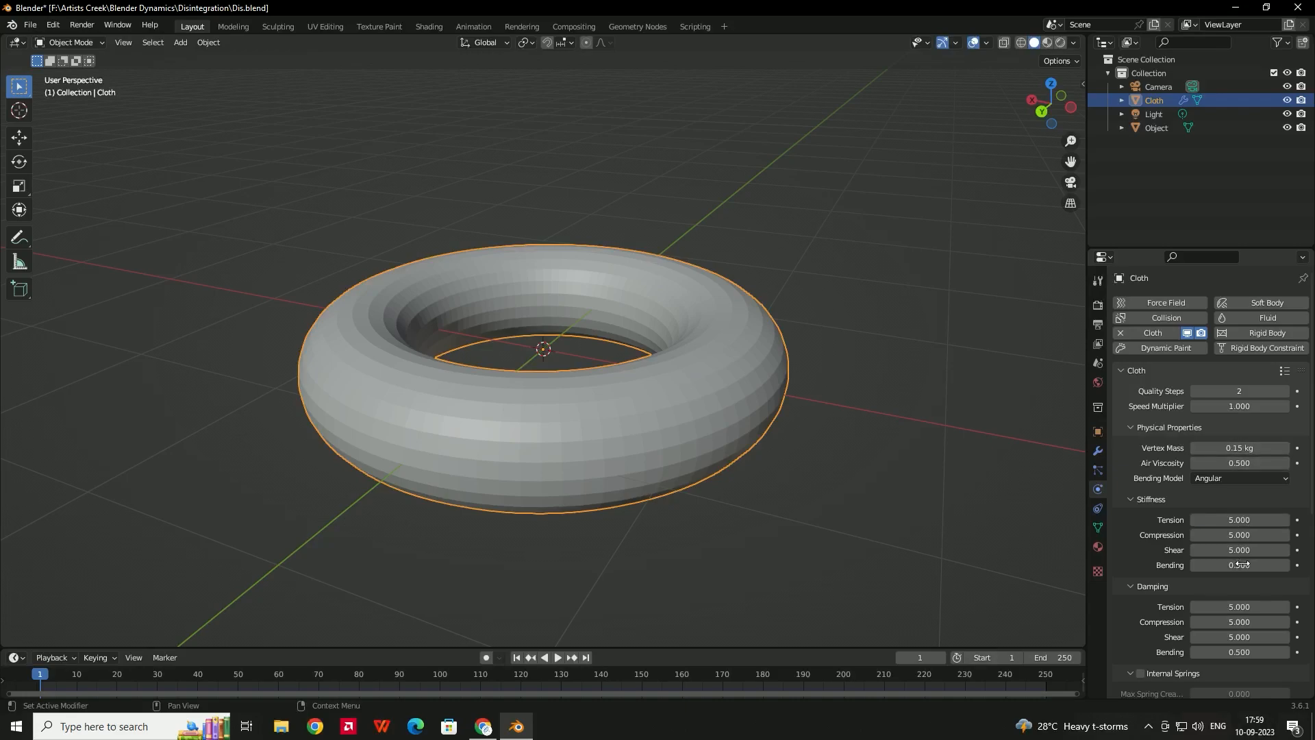
{"action": "left_click", "coordinate": [1240, 564]}
{"action": "type", "text": "0.05"}
{"action": "key", "text": "Return"}
{"action": "key", "text": "ctrl+s"}
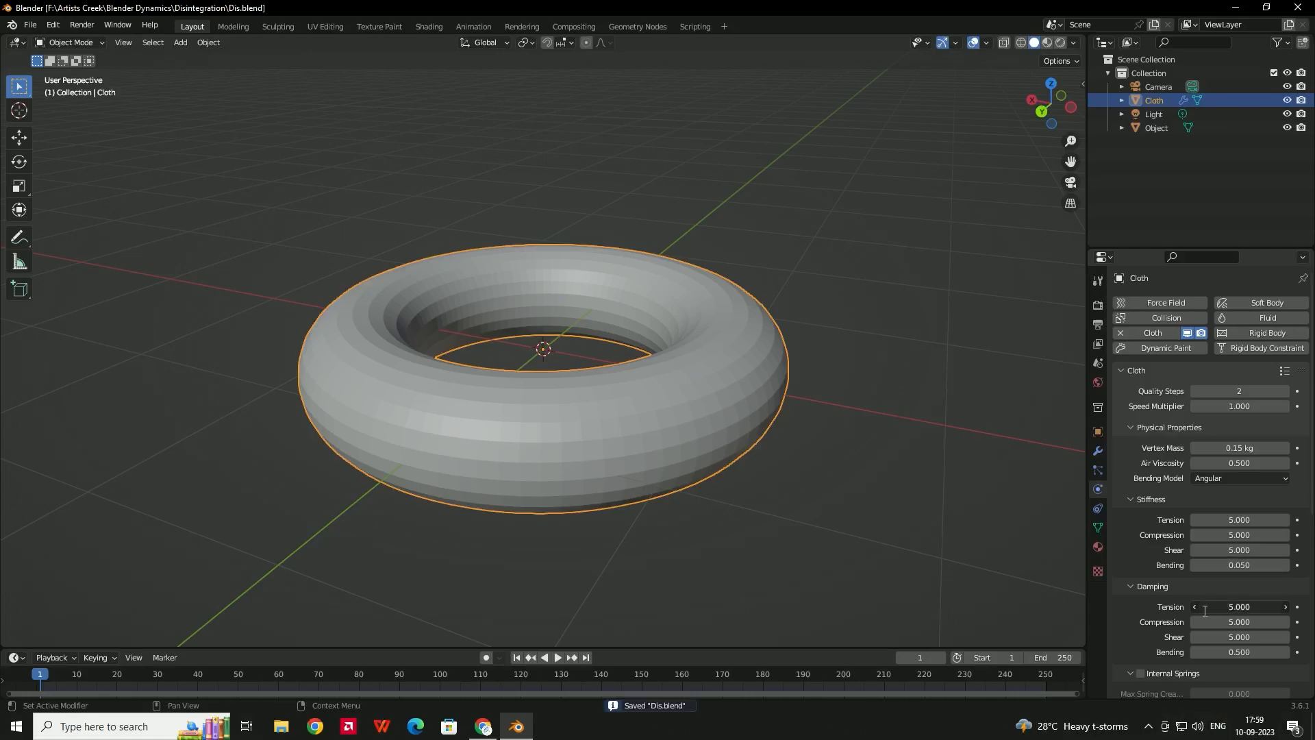
Set the cloth's tension, compression, shear and bending damping all to 0.
{"action": "type", "text": "0"}
{"action": "key", "text": "Tab"}
{"action": "type", "text": "0"}
{"action": "key", "text": "Tab"}
{"action": "type", "text": "0"}
{"action": "key", "text": "Tab"}
{"action": "type", "text": "0"}
{"action": "key", "text": "Return"}
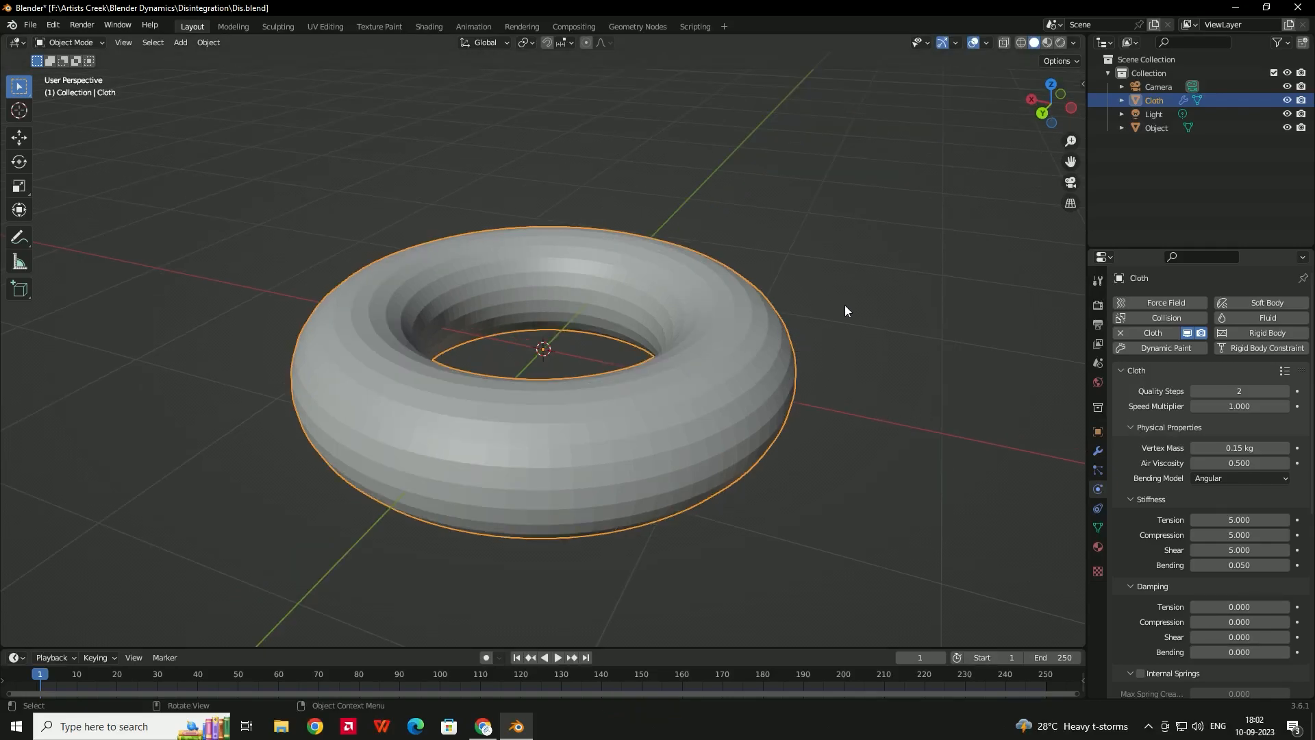
Select all of the Cloth torus's vertices in X-ray wireframe, add a vertex group, and return to Object Mode with solid shading.
{"action": "key", "text": "Tab"}
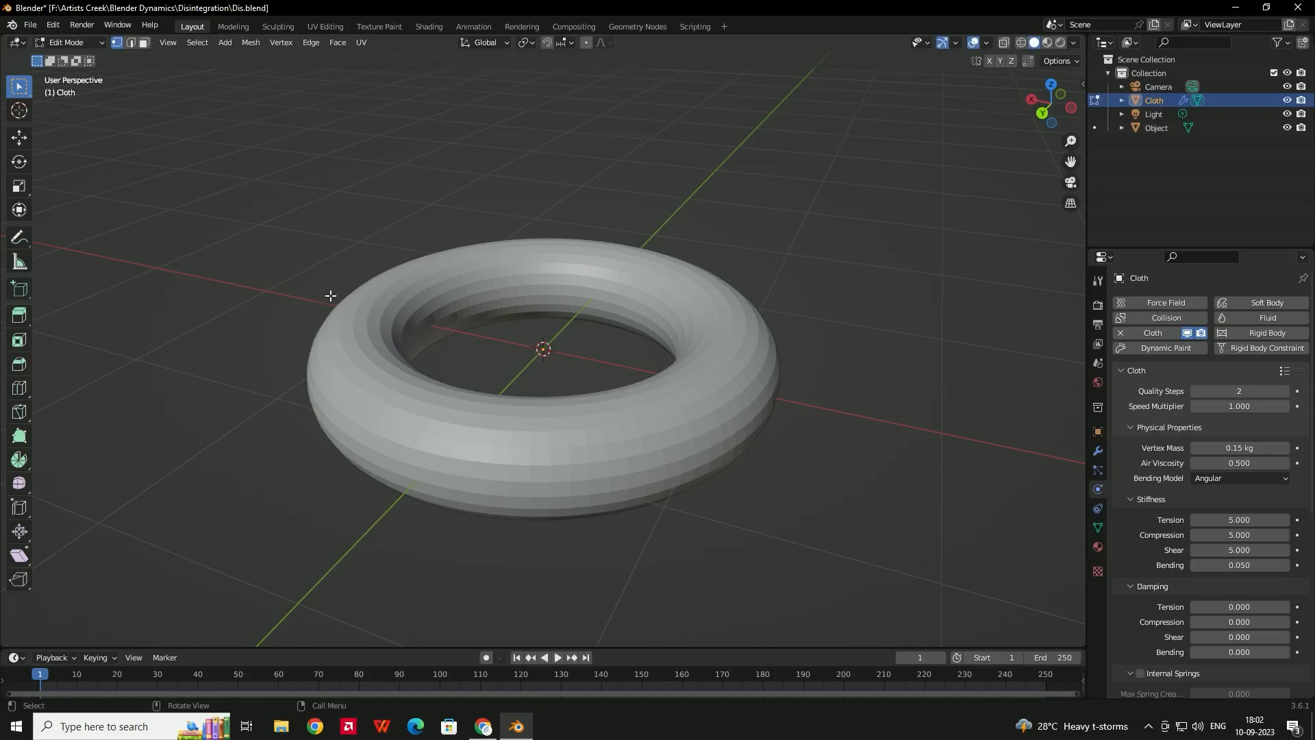
{"action": "left_click", "coordinate": [1020, 42]}
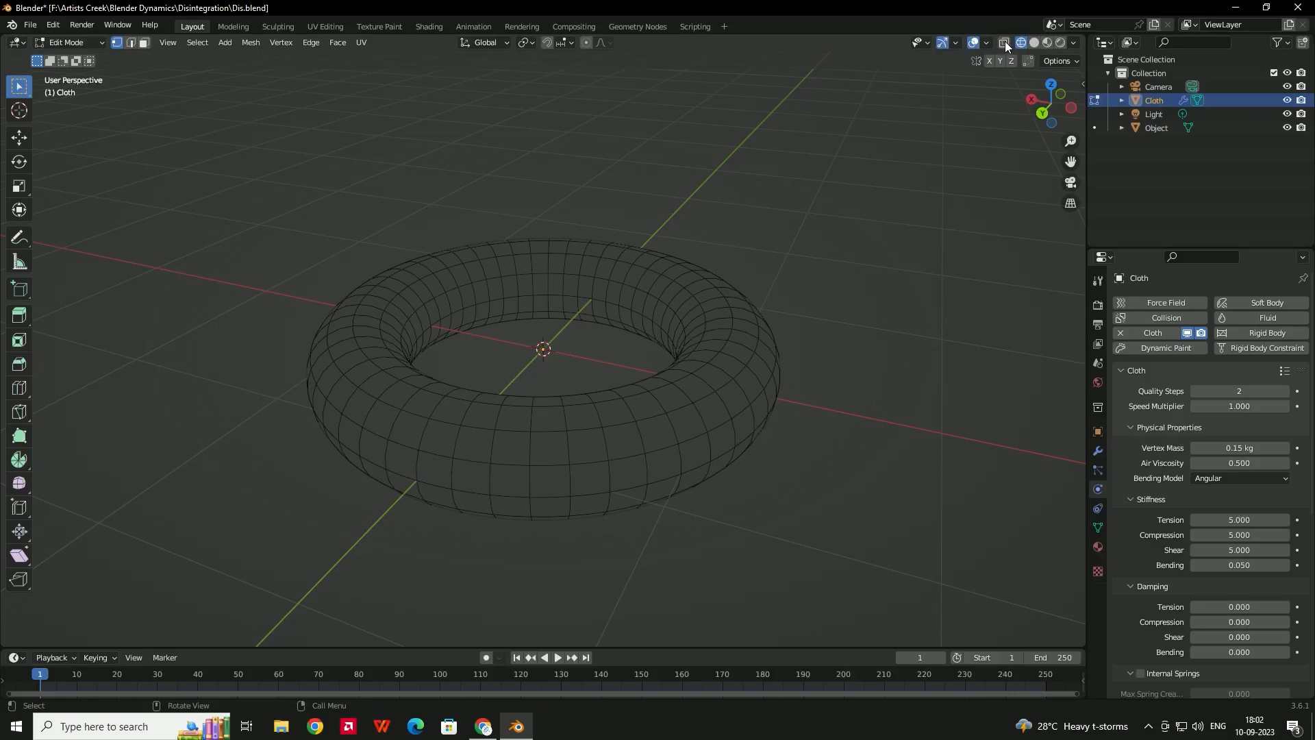
{"action": "left_click", "coordinate": [1004, 43]}
{"action": "key", "text": "a"}
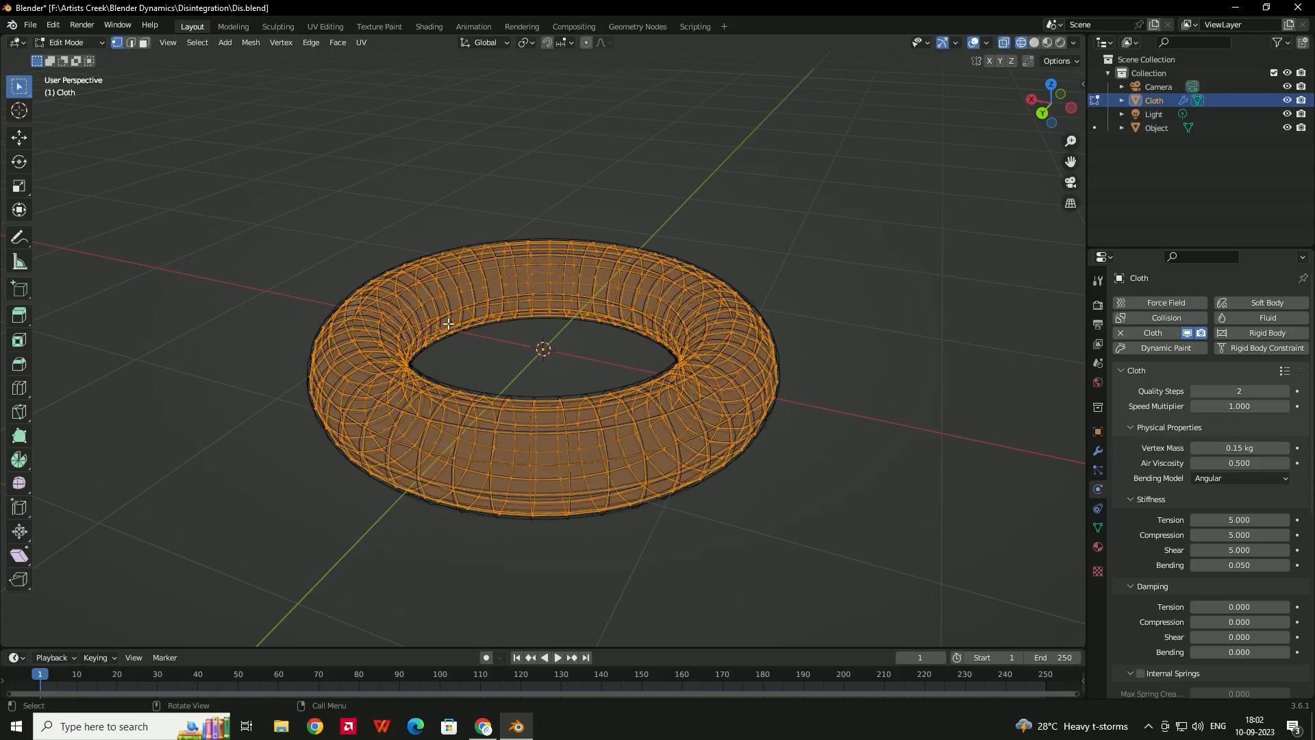
{"action": "left_click", "coordinate": [1097, 527]}
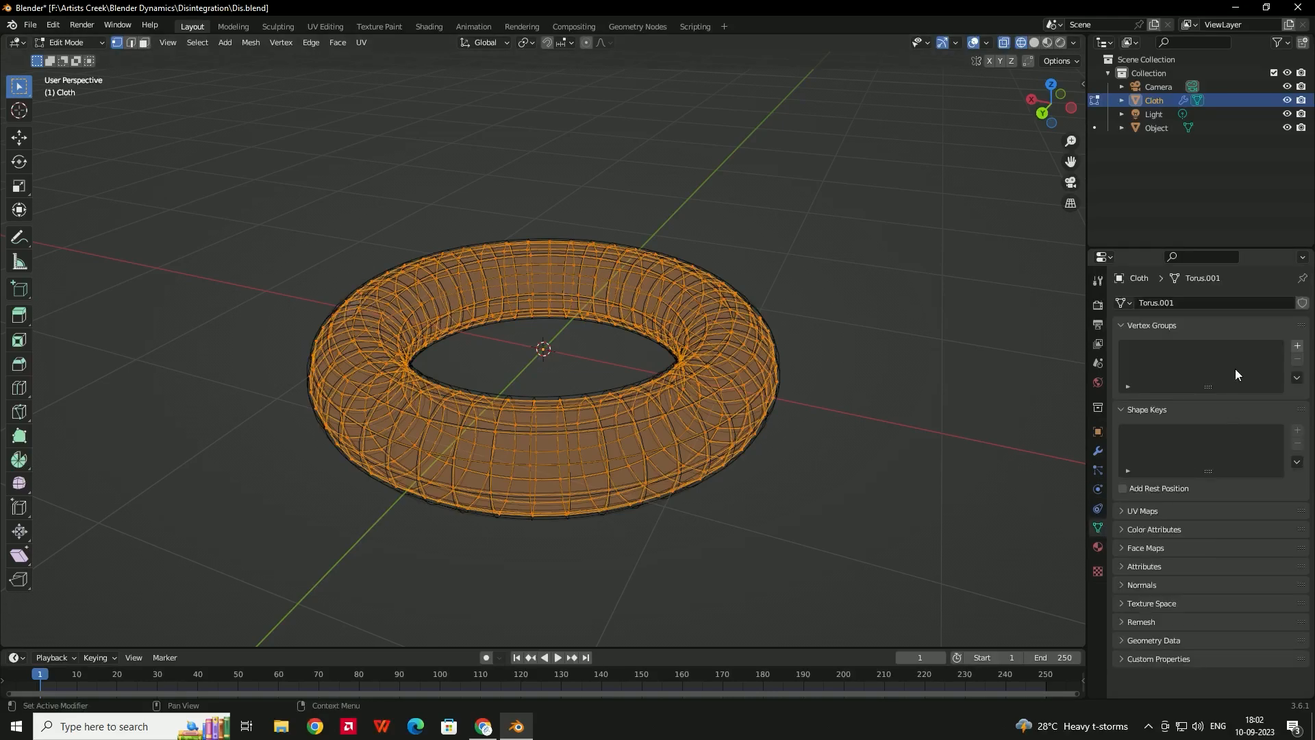
{"action": "left_click", "coordinate": [1297, 345]}
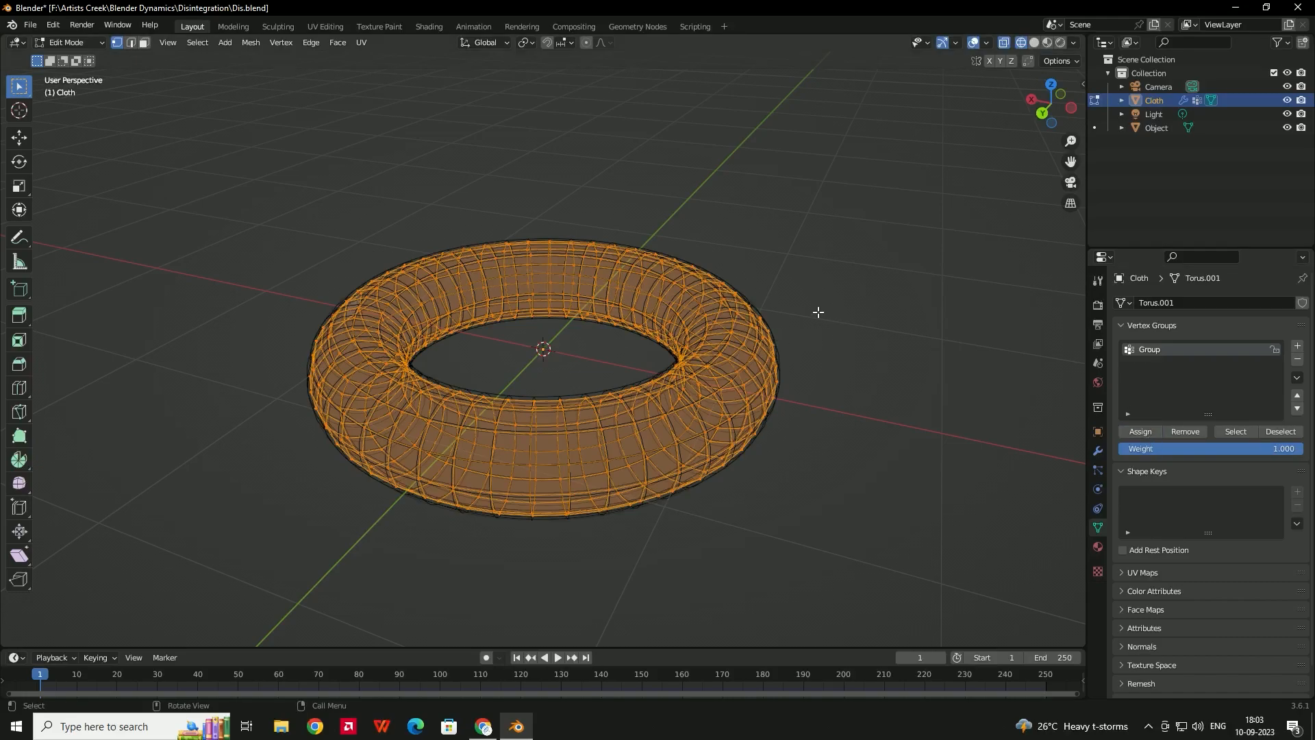
{"action": "key", "text": "Tab"}
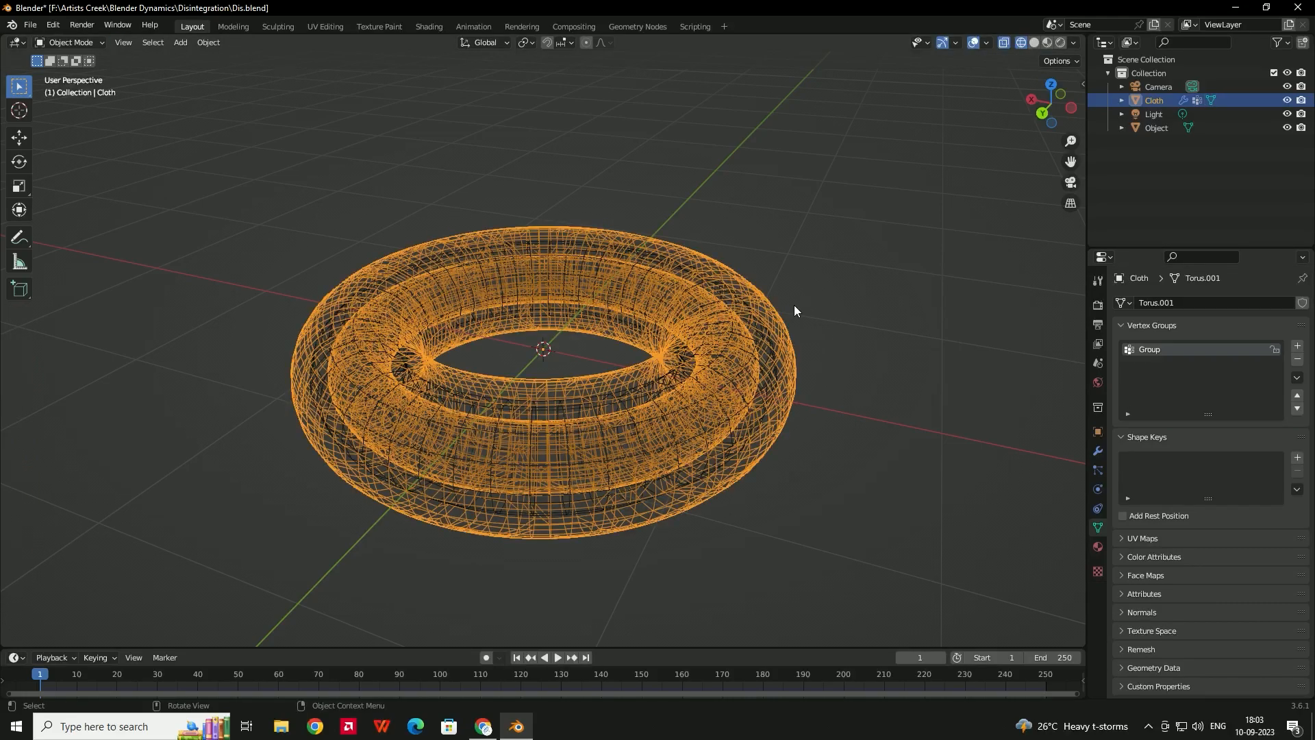
{"action": "left_click", "coordinate": [1035, 43]}
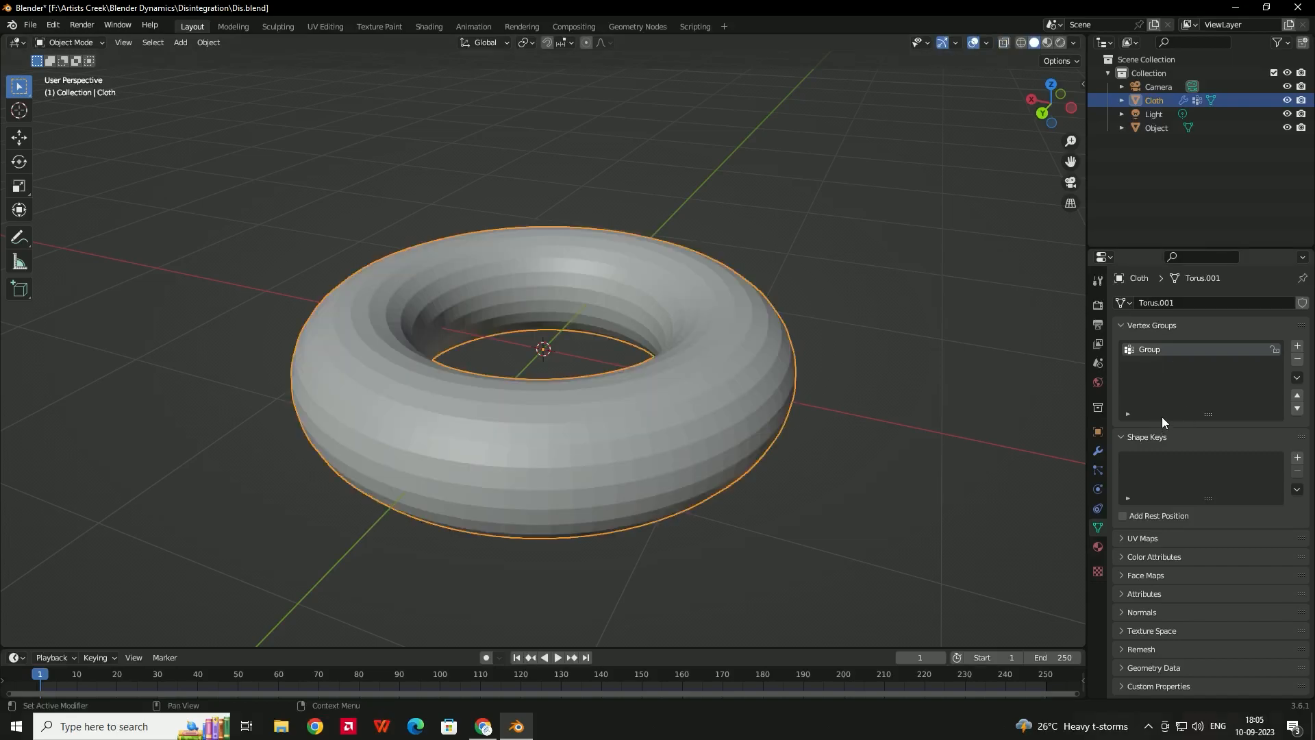
Expand the cloth physics Shape settings and set the Pin Group to the vertex group named Group.
{"action": "left_click", "coordinate": [1098, 490]}
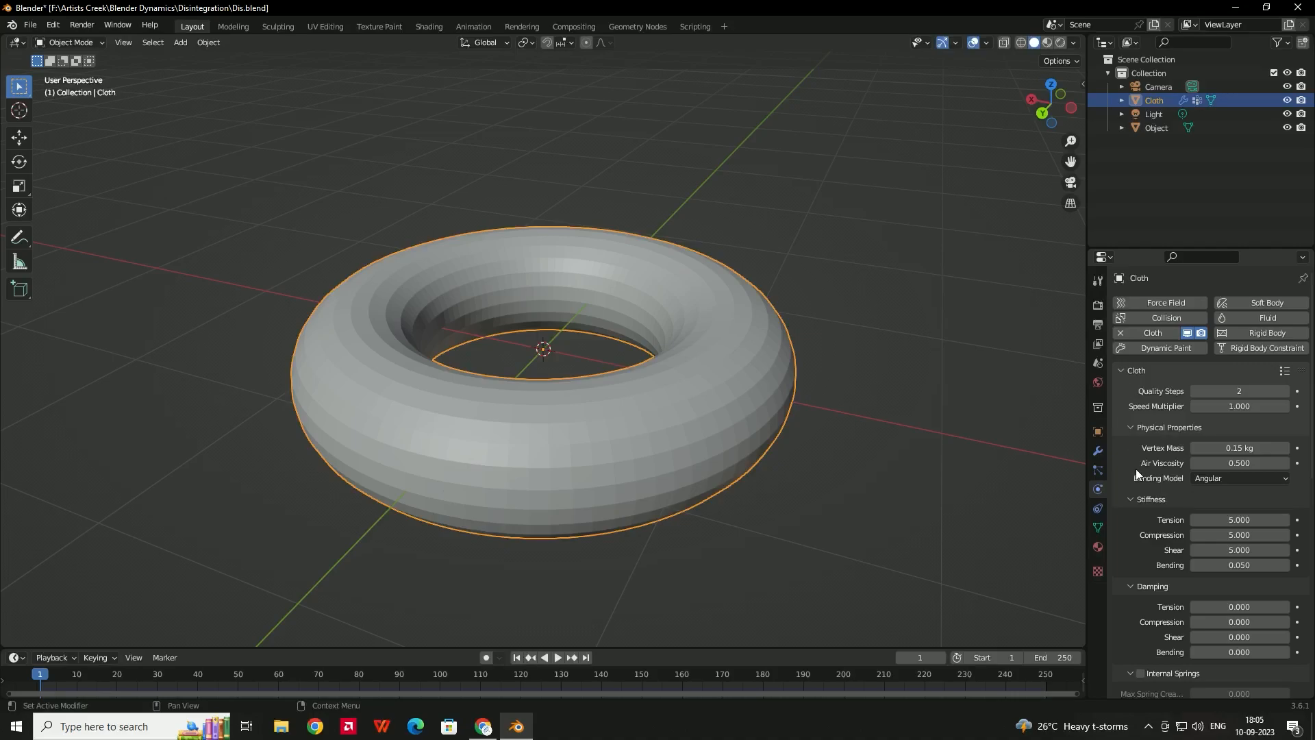
{"action": "scroll", "coordinate": [1136, 469], "scroll_direction": "down", "scroll_amount": 10}
{"action": "scroll", "coordinate": [1127, 472], "scroll_direction": "down", "scroll_amount": 6}
{"action": "left_click", "coordinate": [1142, 519]}
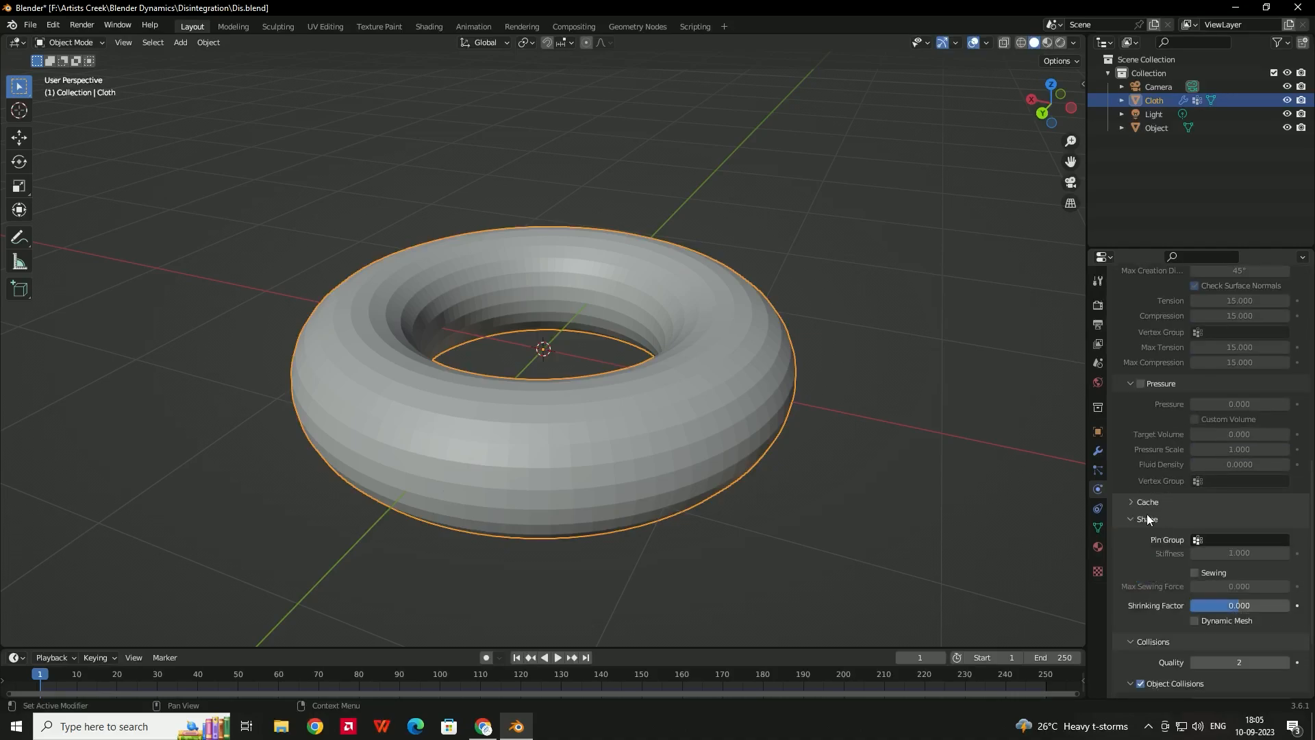
{"action": "left_click", "coordinate": [1236, 545]}
{"action": "left_click", "coordinate": [1209, 558]}
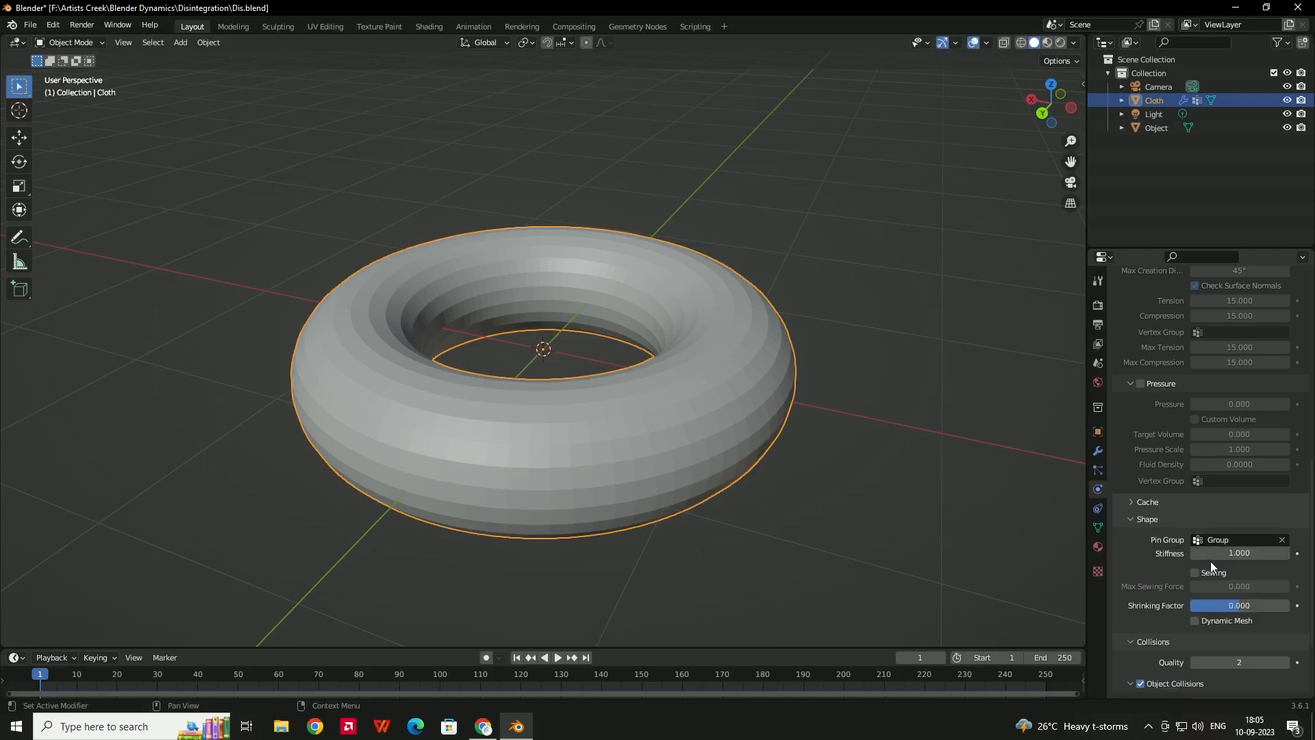
Set the cloth's collision quality to 1 and its object collision distance to 0.01 m.
{"action": "scroll", "coordinate": [1151, 568], "scroll_direction": "down", "scroll_amount": 2}
{"action": "scroll", "coordinate": [1142, 577], "scroll_direction": "down", "scroll_amount": 3}
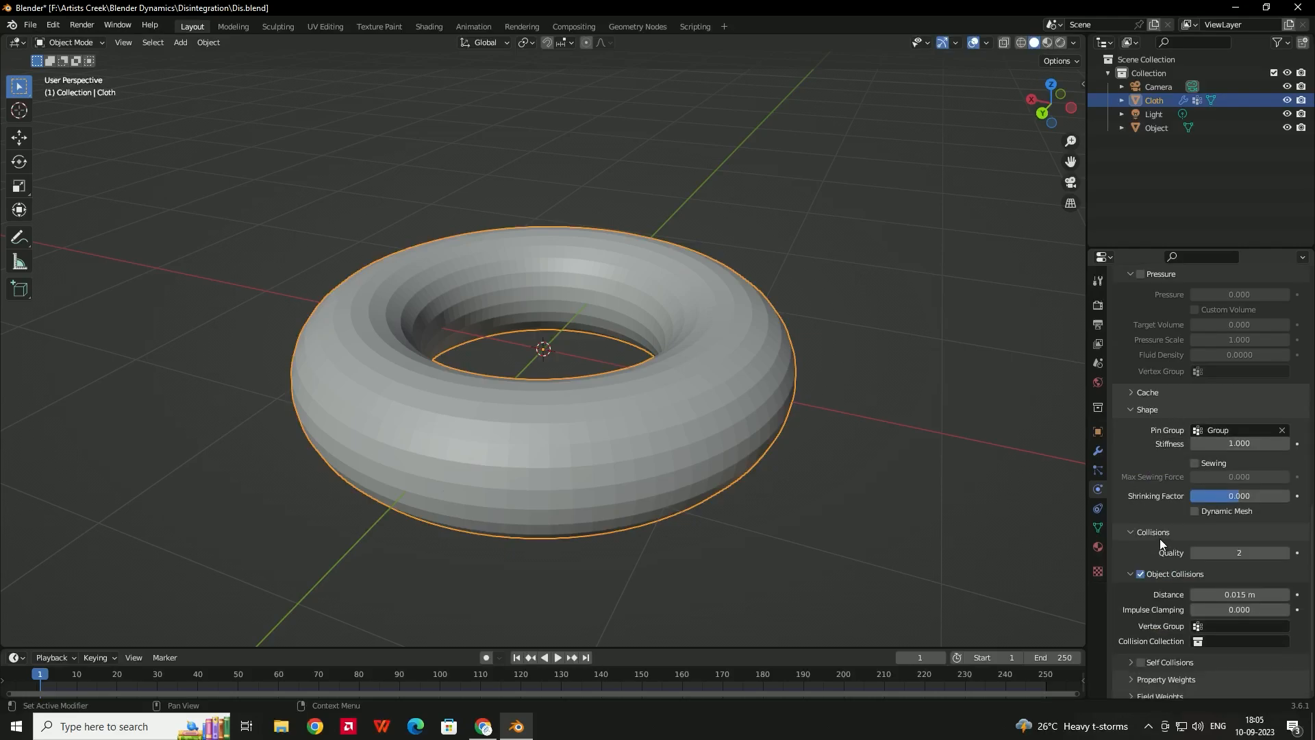
{"action": "left_click", "coordinate": [1225, 552]}
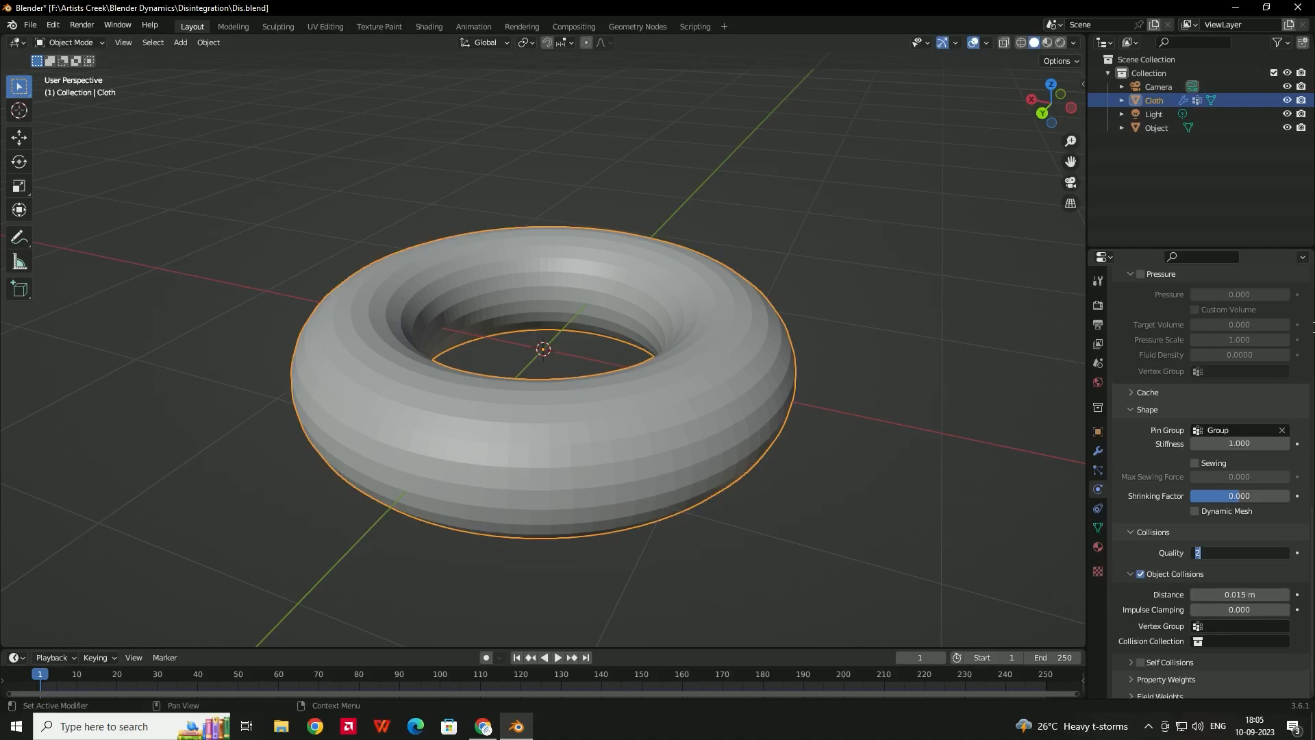
{"action": "type", "text": "1"}
{"action": "key", "text": "Return"}
{"action": "left_click", "coordinate": [1238, 595]}
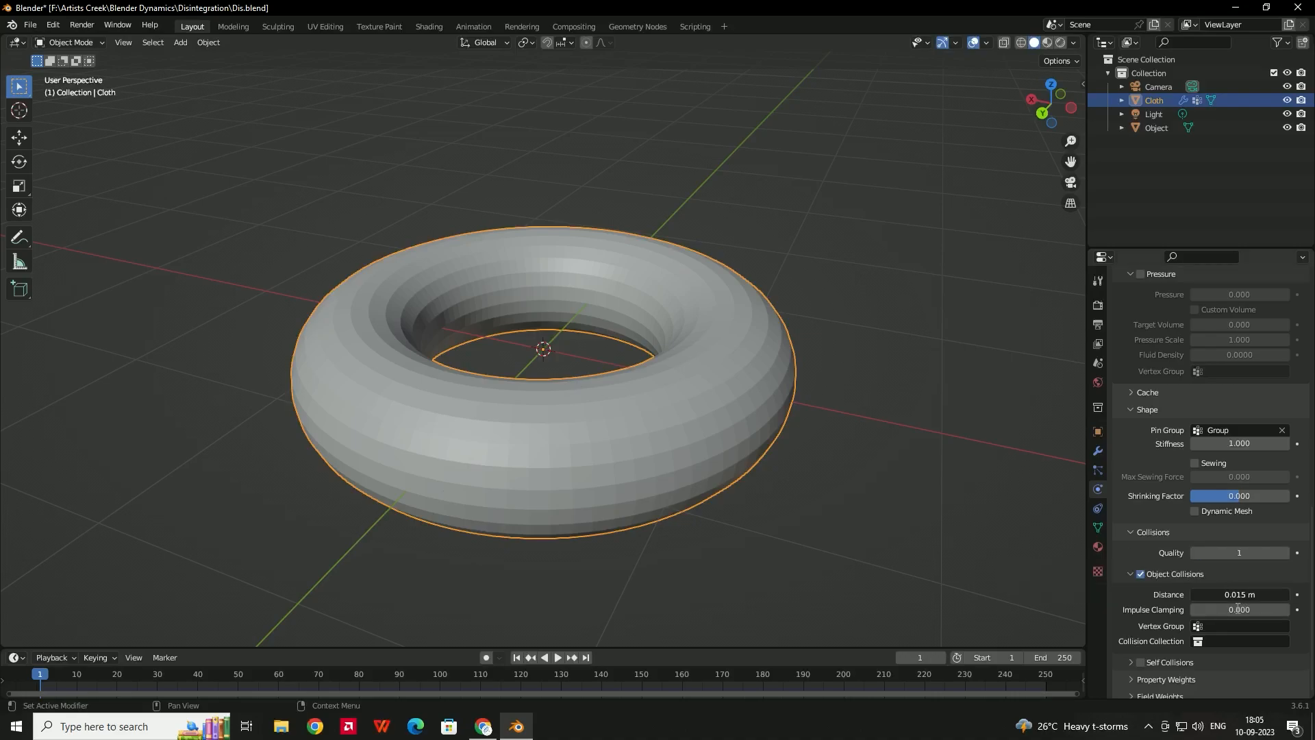
{"action": "type", "text": "0.01"}
{"action": "key", "text": "Return"}
Enable self collisions for the cloth with a friction of 1 and a distance of 0.01 m.
{"action": "scroll", "coordinate": [1145, 599], "scroll_direction": "down", "scroll_amount": 1}
{"action": "left_click", "coordinate": [1133, 654]}
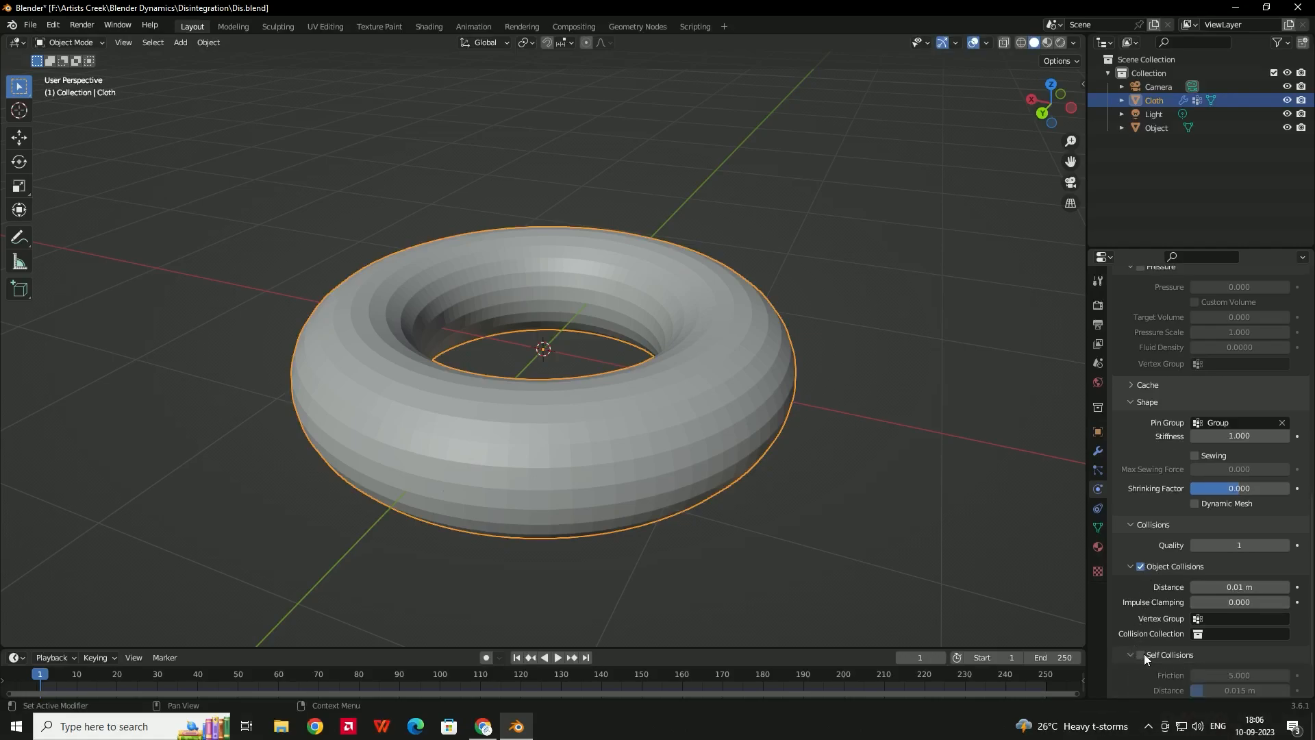
{"action": "left_click", "coordinate": [1141, 655]}
{"action": "scroll", "coordinate": [1144, 617], "scroll_direction": "down", "scroll_amount": 2}
{"action": "scroll", "coordinate": [1144, 600], "scroll_direction": "down", "scroll_amount": 1}
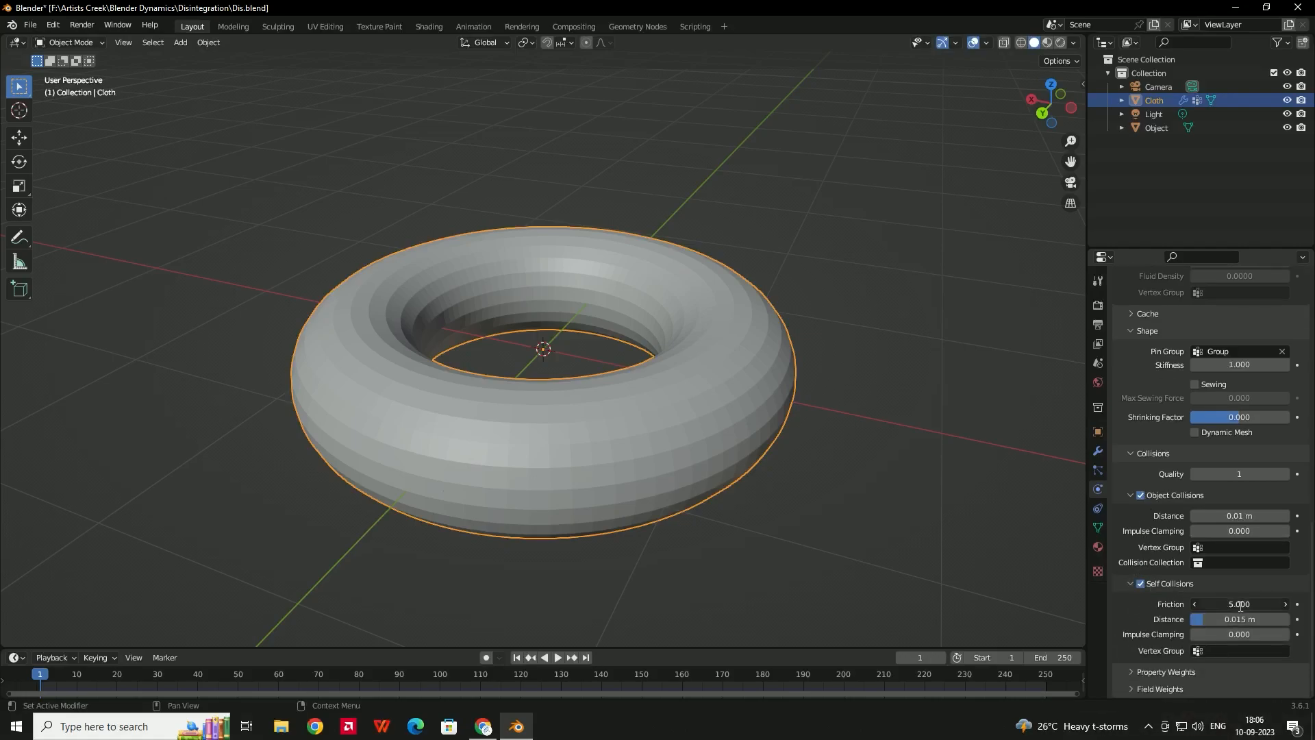
{"action": "double_click", "coordinate": [1244, 607]}
{"action": "type", "text": "1"}
{"action": "key", "text": "Return"}
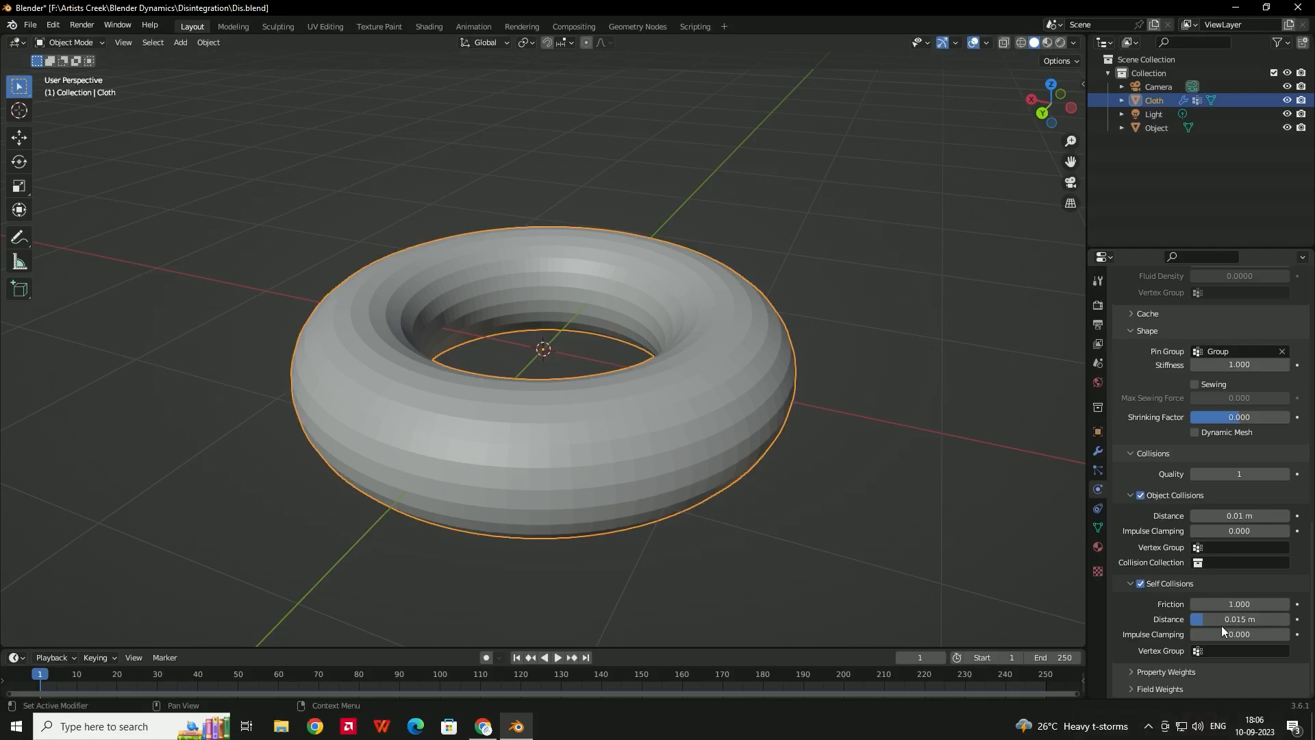
{"action": "double_click", "coordinate": [1232, 619]}
{"action": "type", "text": "0.01"}
{"action": "key", "text": "Return"}
Expand the cloth's Field Weights and set Gravity to 0.
{"action": "left_click", "coordinate": [1157, 689]}
{"action": "scroll", "coordinate": [1149, 623], "scroll_direction": "down", "scroll_amount": 3}
{"action": "scroll", "coordinate": [1164, 579], "scroll_direction": "down", "scroll_amount": 2}
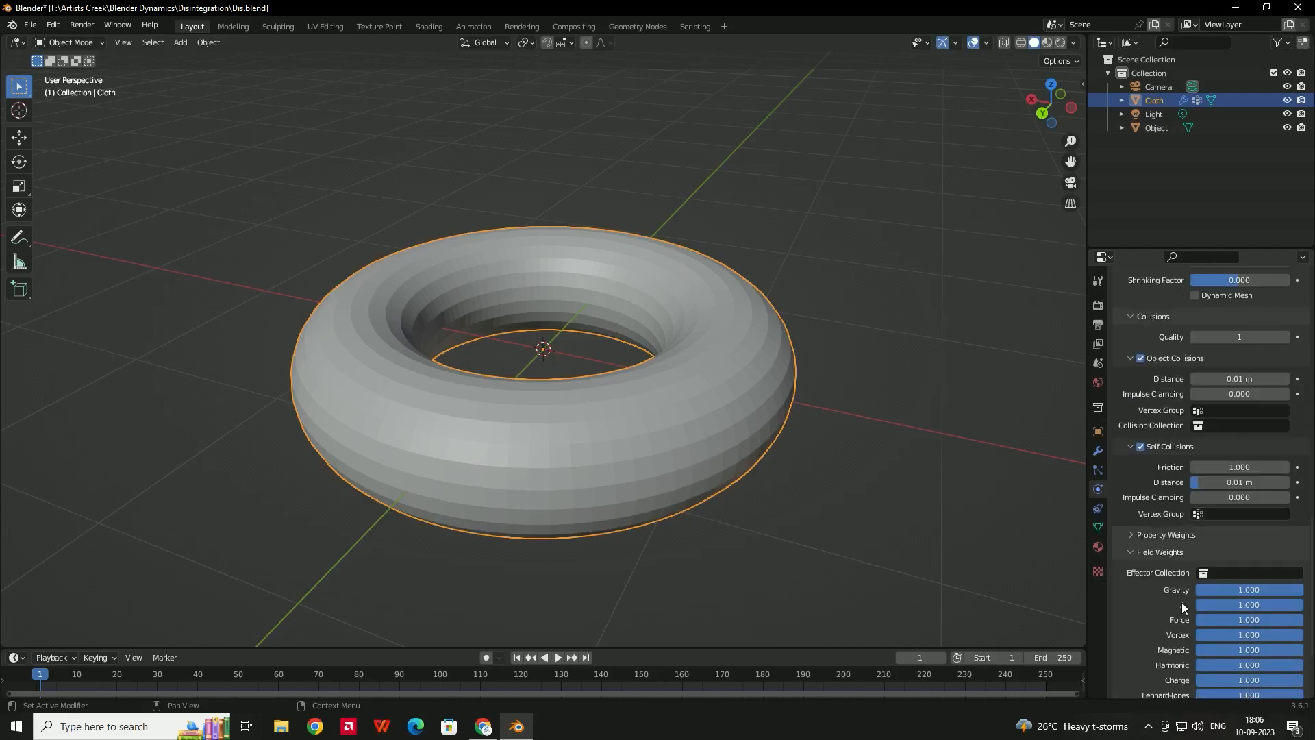
{"action": "double_click", "coordinate": [1229, 591]}
{"action": "type", "text": "0"}
{"action": "key", "text": "Return"}
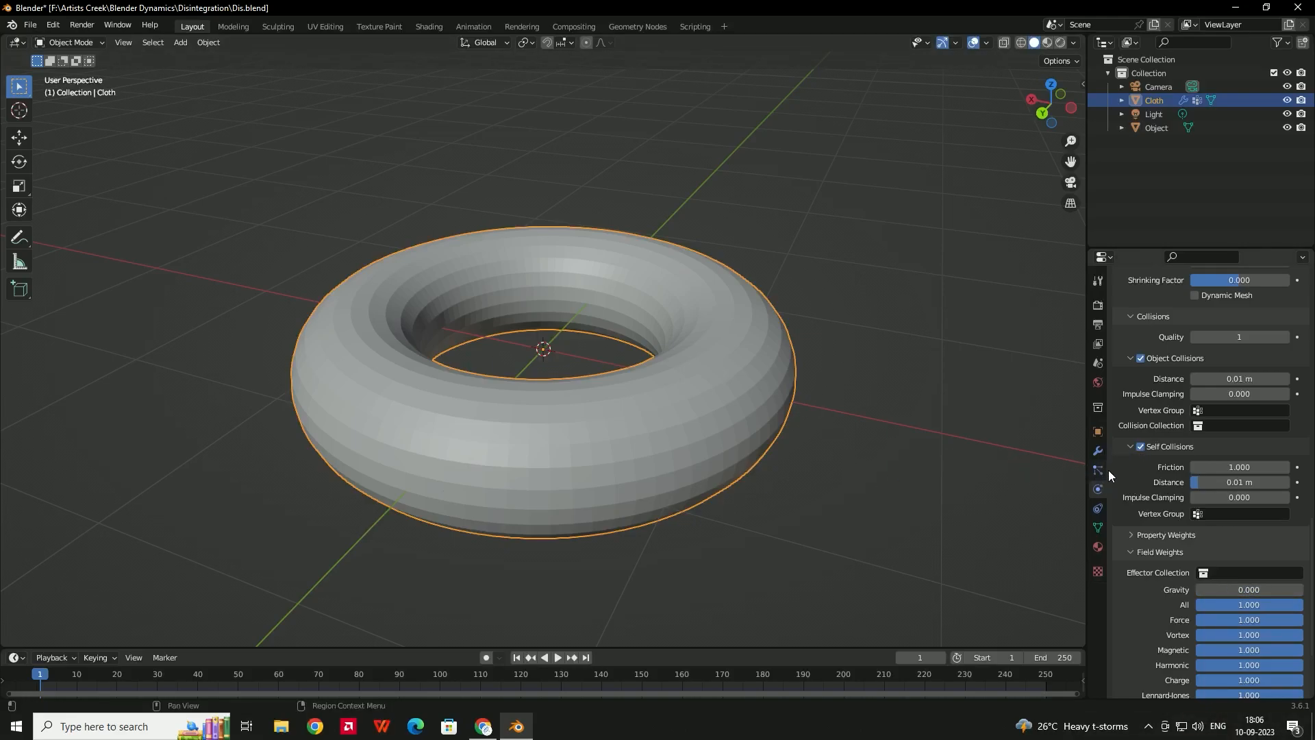
Add a Vertex Weight Proximity modifier to the Cloth torus and assign it the vertex group named Group.
{"action": "left_click", "coordinate": [1097, 451]}
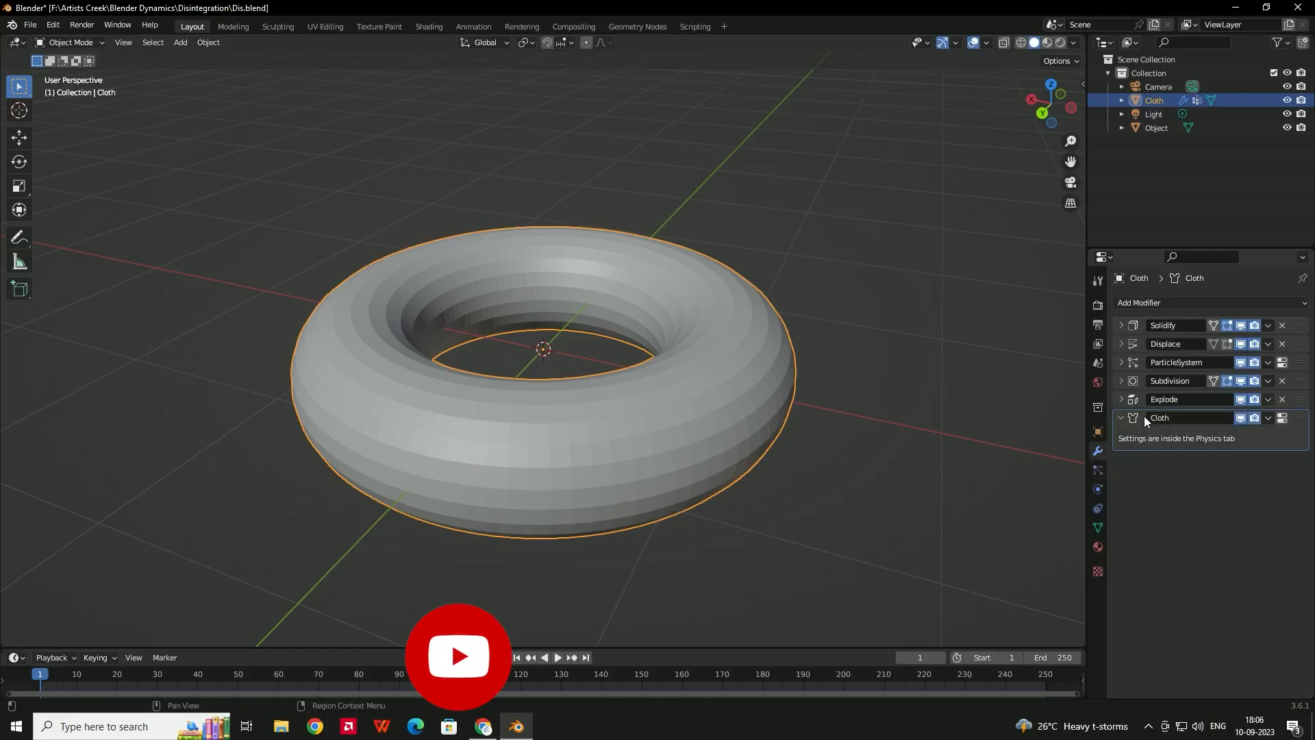
{"action": "left_click", "coordinate": [1141, 302]}
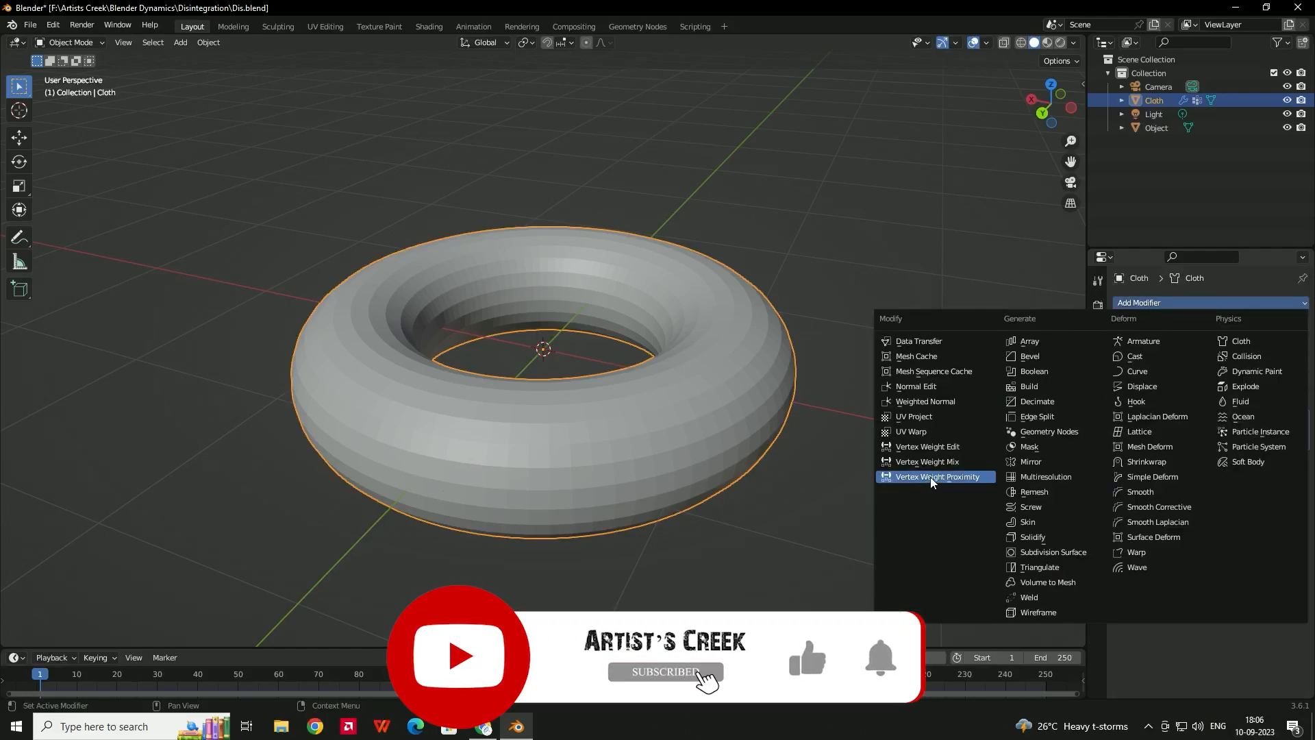
{"action": "left_click", "coordinate": [952, 476]}
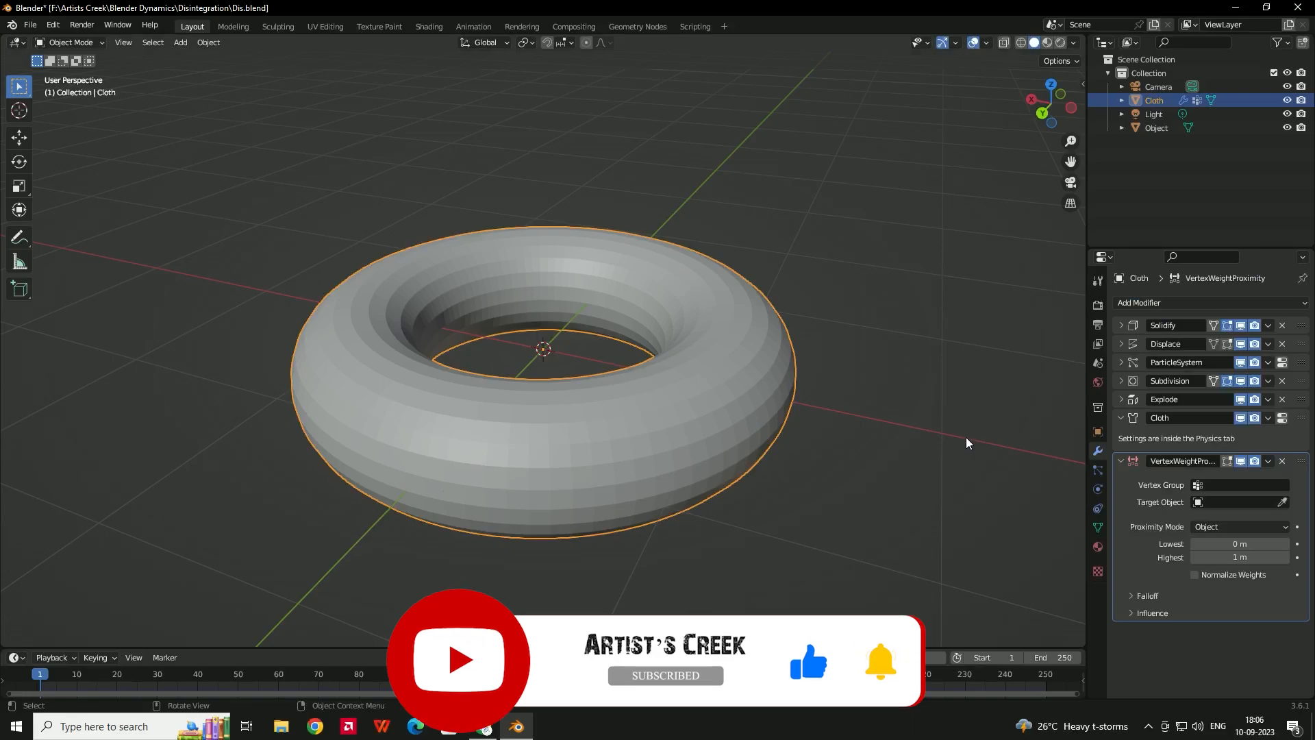
{"action": "scroll", "coordinate": [788, 361], "scroll_direction": "down", "scroll_amount": 3}
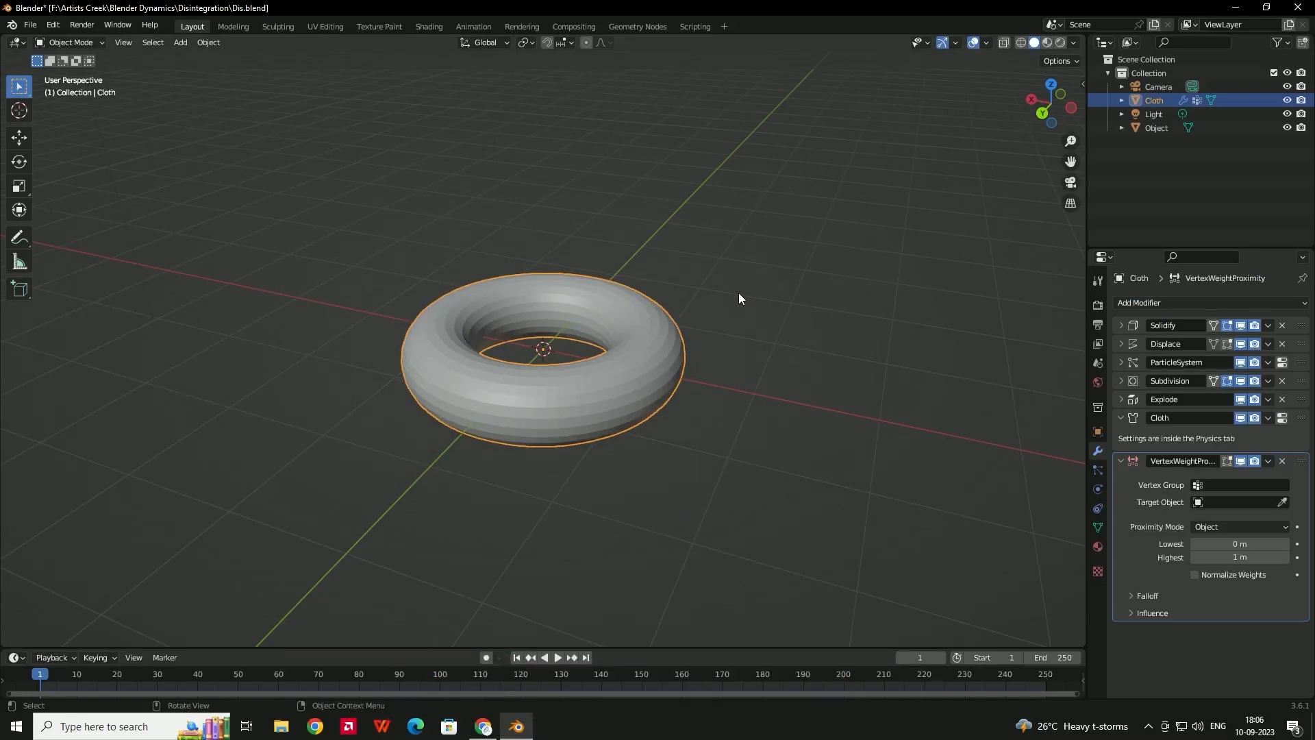
{"action": "scroll", "coordinate": [709, 298], "scroll_direction": "up", "scroll_amount": 2}
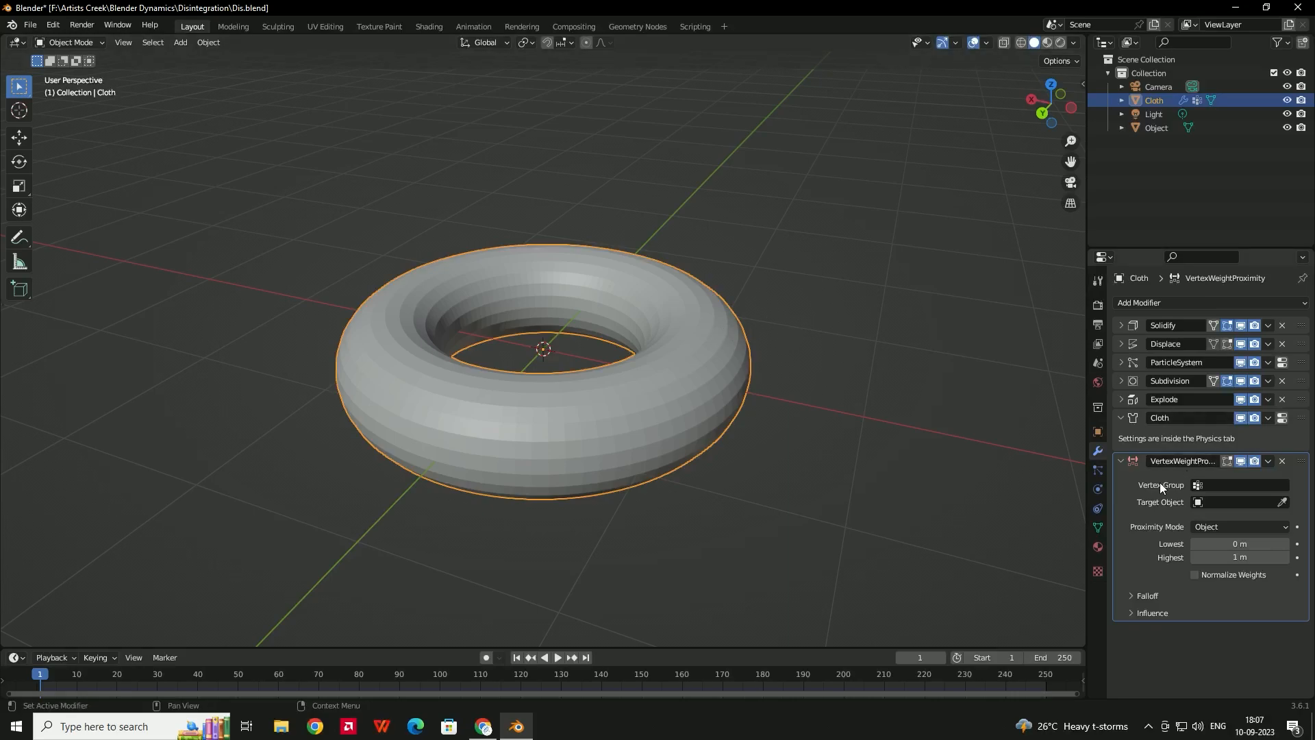
{"action": "left_click", "coordinate": [1226, 485]}
{"action": "left_click", "coordinate": [1194, 511]}
Add a sphere empty at the torus's centre and scale it up to about 1.84 so it encloses the torus.
{"action": "scroll", "coordinate": [786, 398], "scroll_direction": "down", "scroll_amount": 2}
{"action": "middle_click_drag", "start_coordinate": [785, 394], "coordinate": [753, 389]}
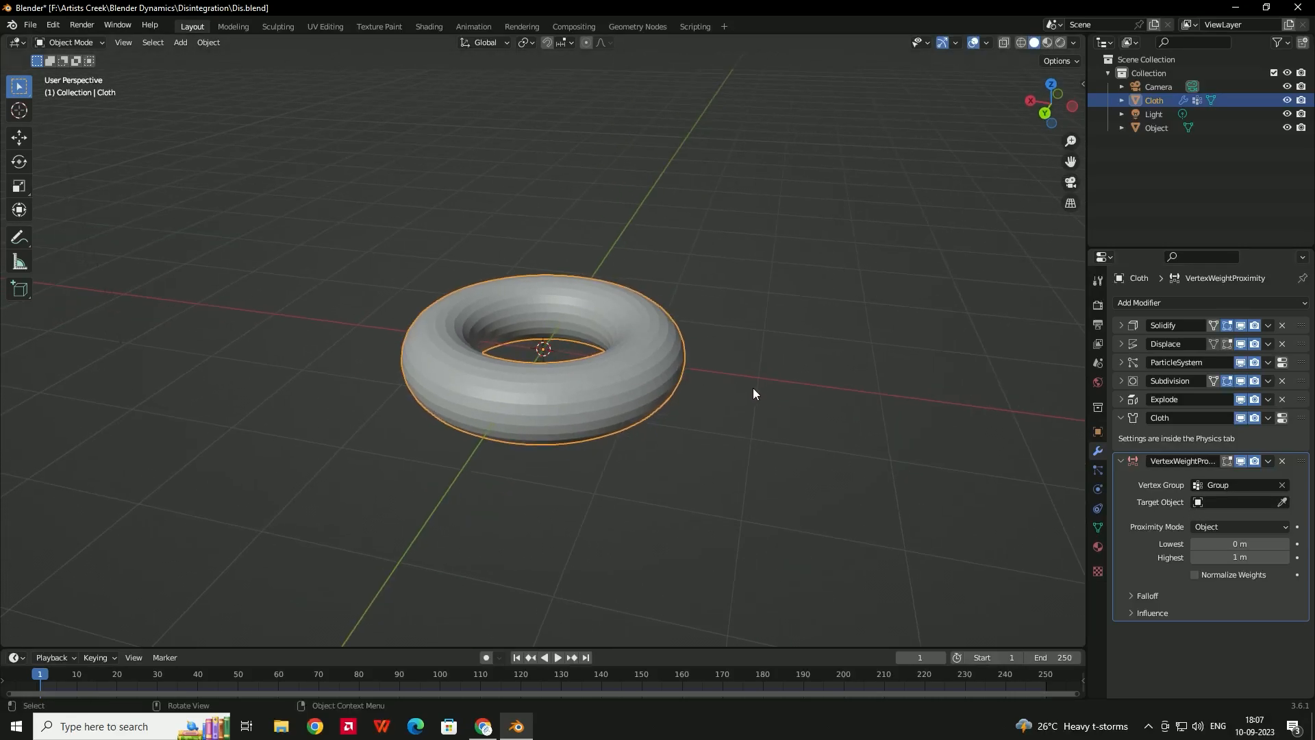
{"action": "left_click", "coordinate": [788, 361]}
{"action": "key", "text": "shift+a"}
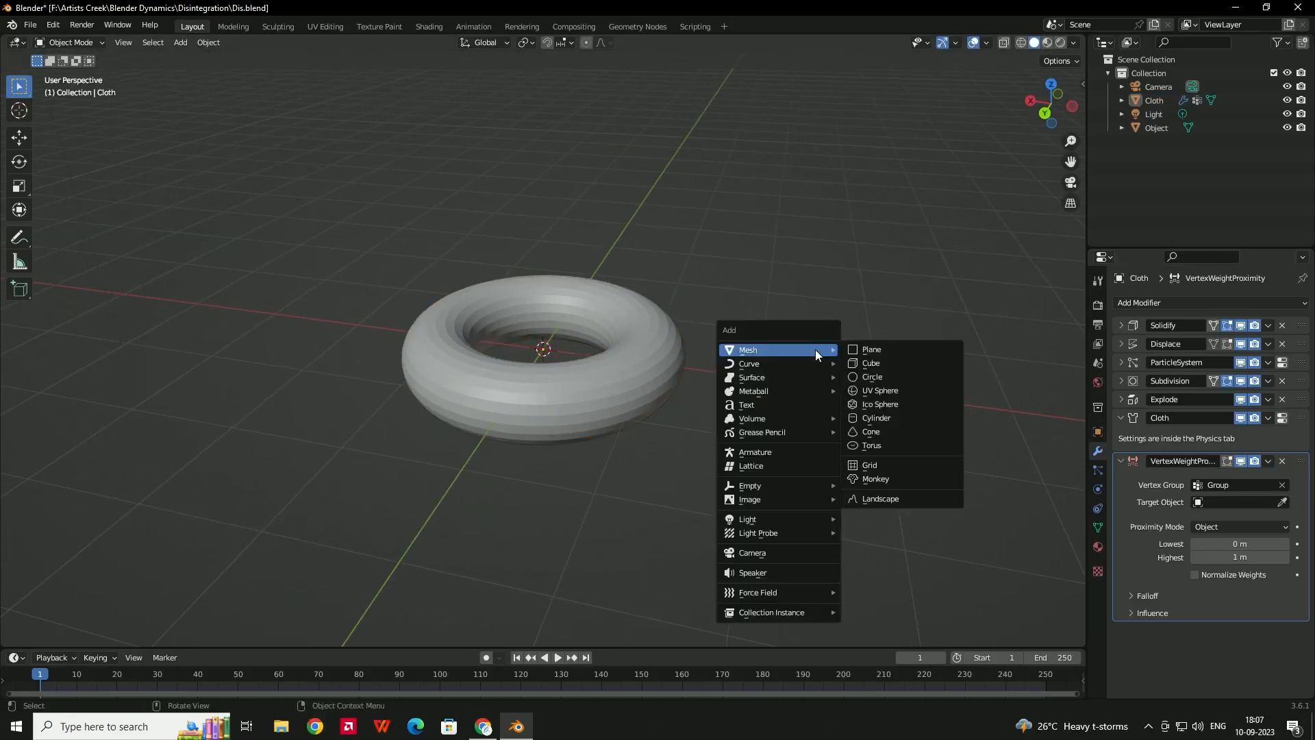
{"action": "mouse_move", "coordinate": [790, 486]}
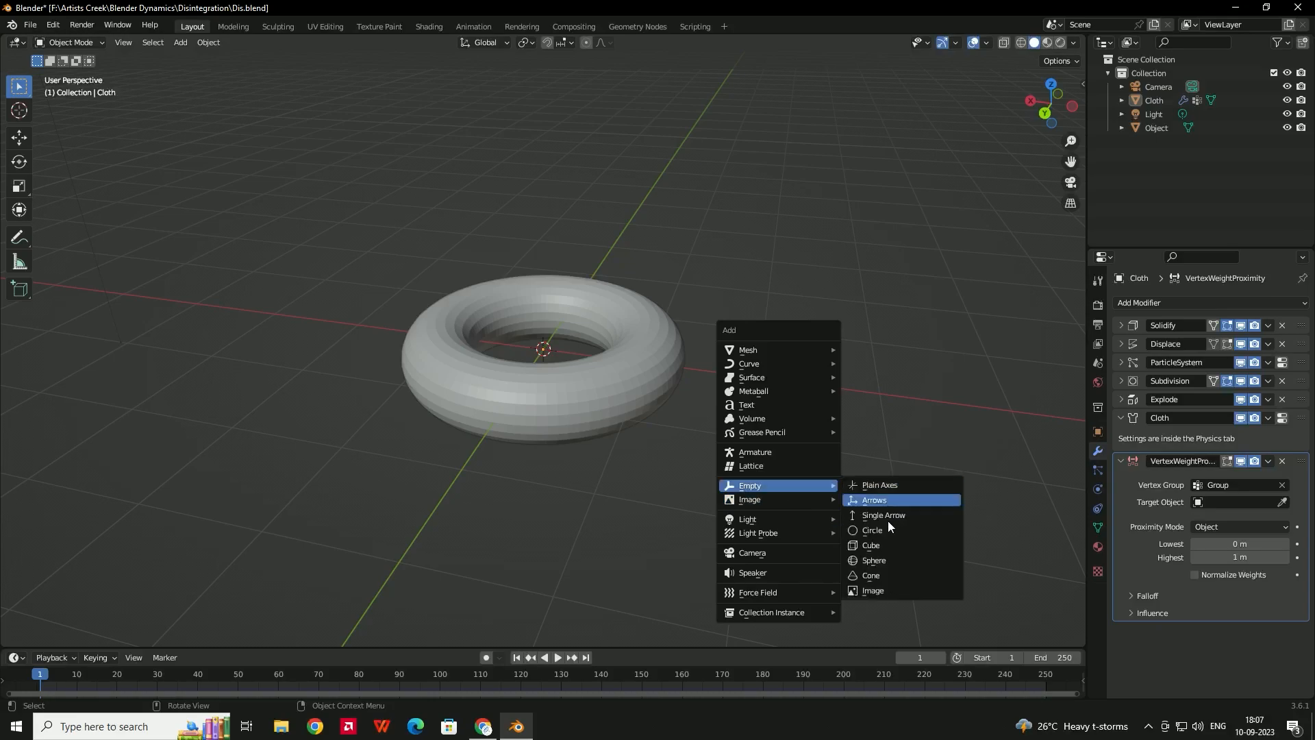
{"action": "left_click", "coordinate": [878, 559]}
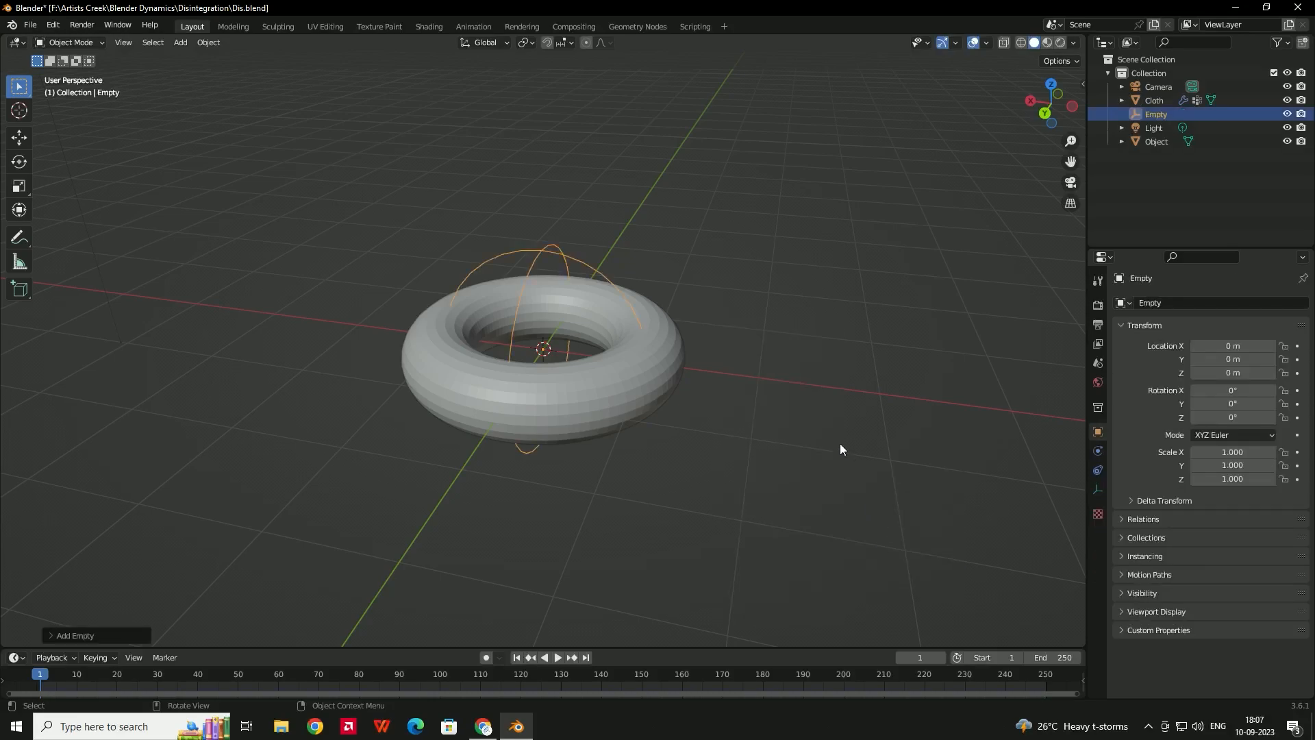
{"action": "key", "text": "s"}
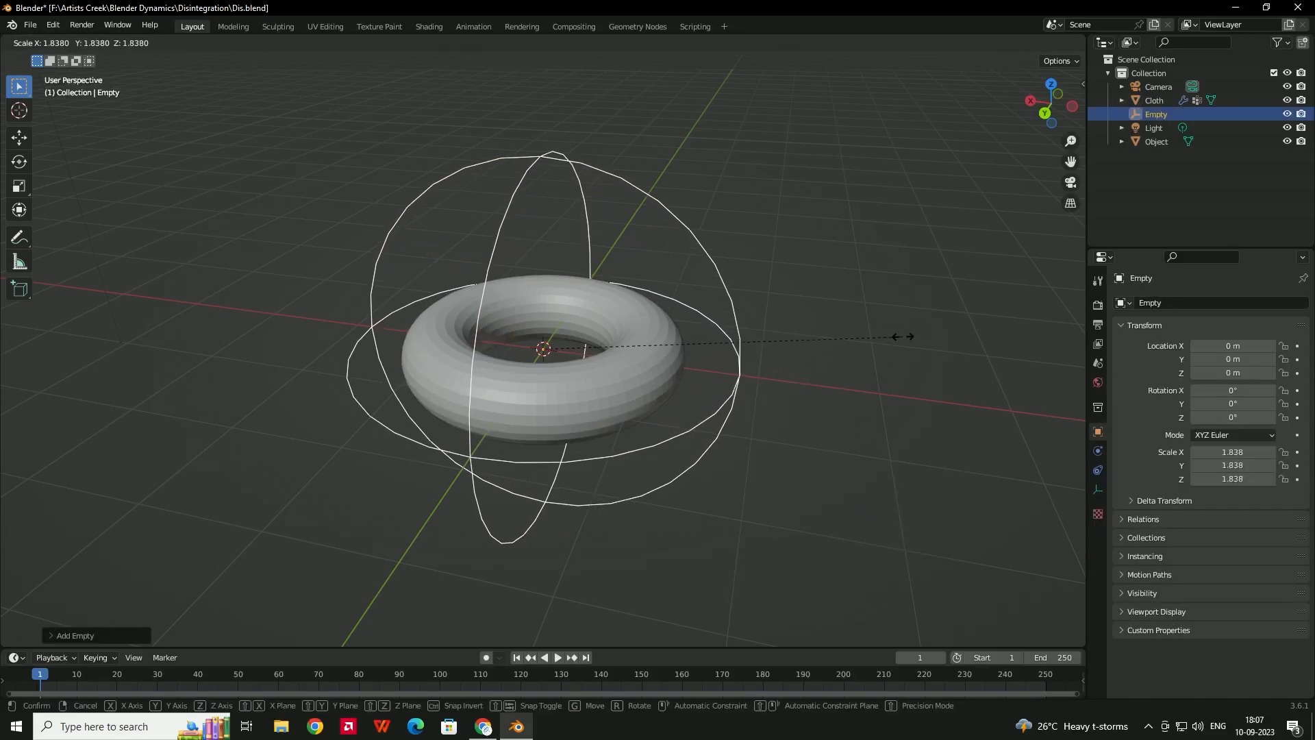
{"action": "left_click", "coordinate": [799, 413]}
Set the Empty as the target object of the Cloth torus's Vertex Weight Proximity modifier.
{"action": "left_click", "coordinate": [1157, 101]}
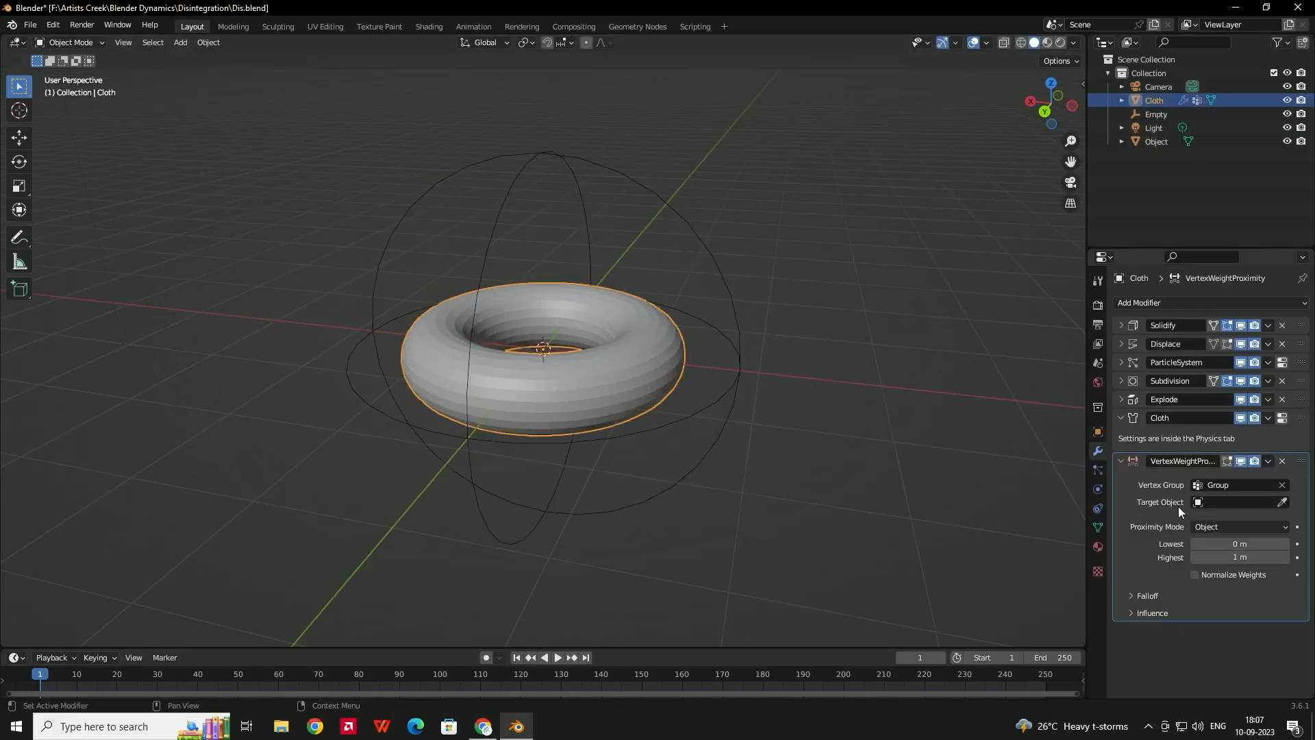
{"action": "left_click", "coordinate": [1246, 498]}
{"action": "left_click", "coordinate": [1198, 537]}
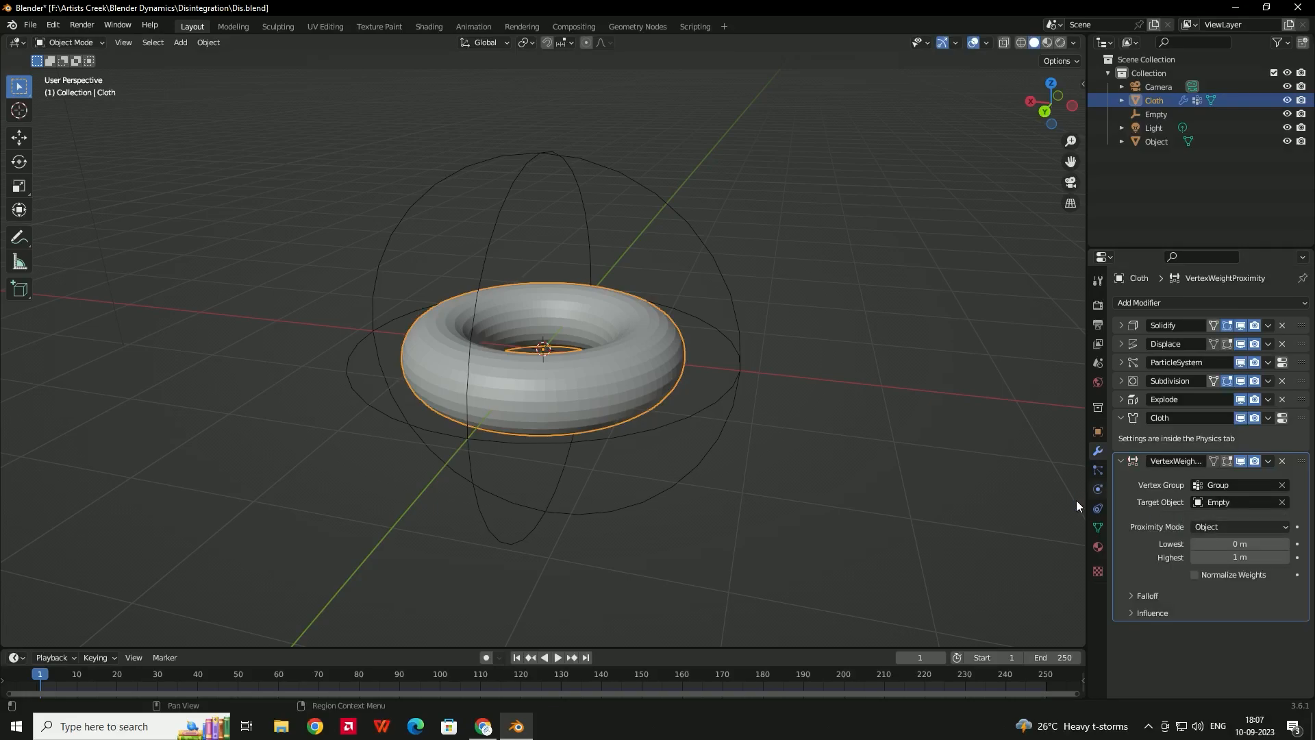
Select the sphere empty and move it along the X axis to about -1.5 m.
{"action": "left_click", "coordinate": [741, 329]}
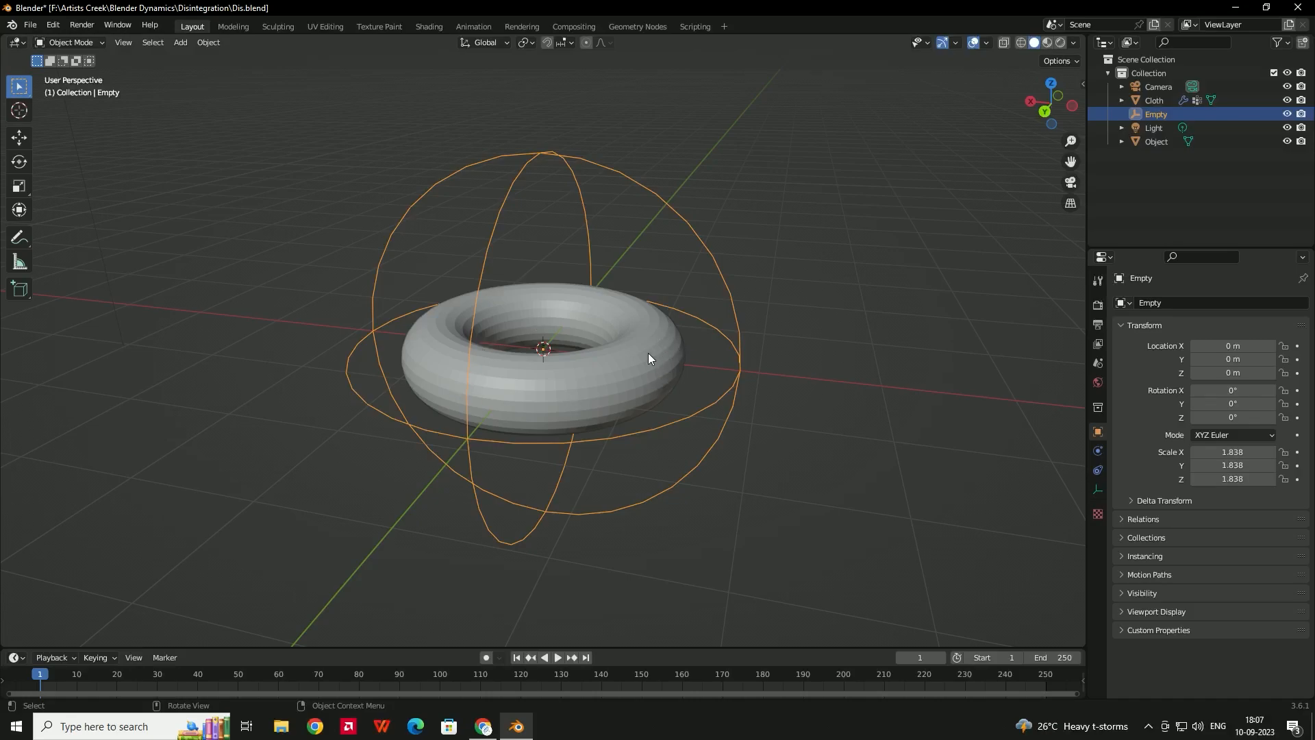
{"action": "left_click", "coordinate": [546, 379]}
{"action": "left_click_drag", "start_coordinate": [740, 363], "coordinate": [753, 377]}
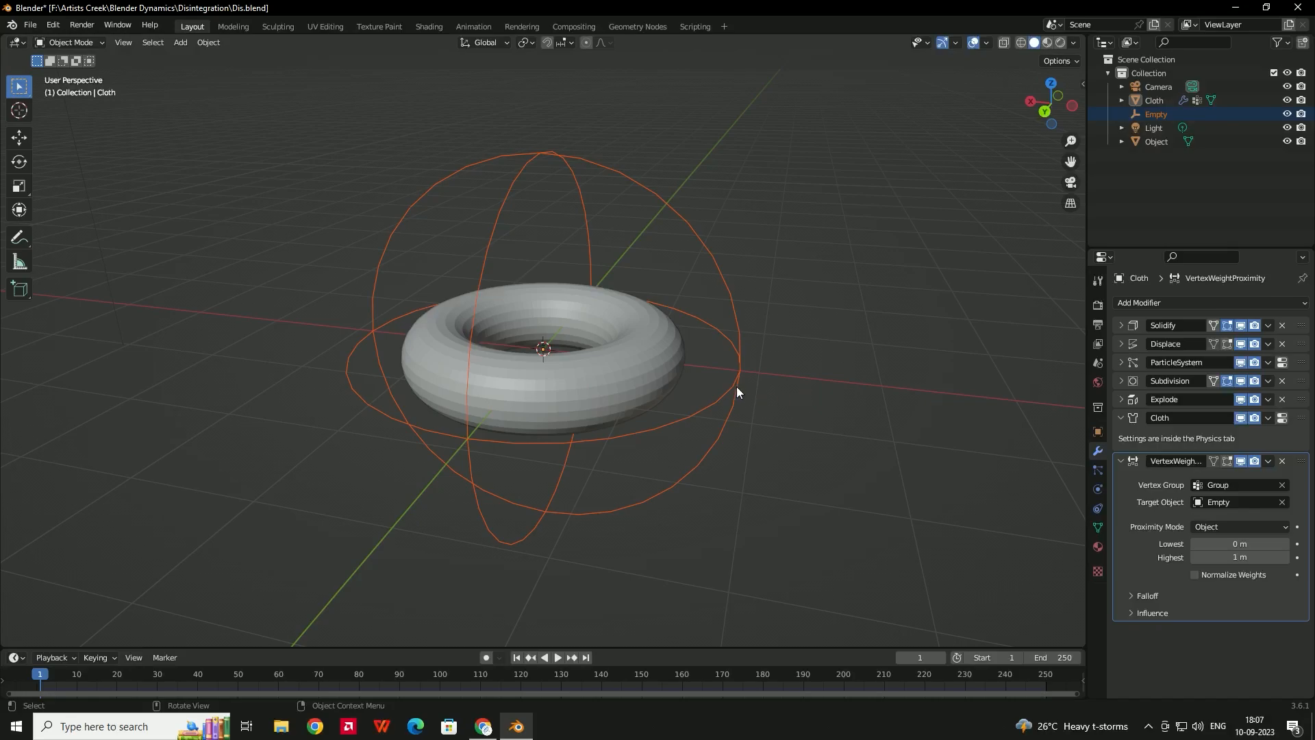
{"action": "left_click", "coordinate": [737, 387]}
{"action": "left_click", "coordinate": [759, 378]}
{"action": "left_click", "coordinate": [740, 381]}
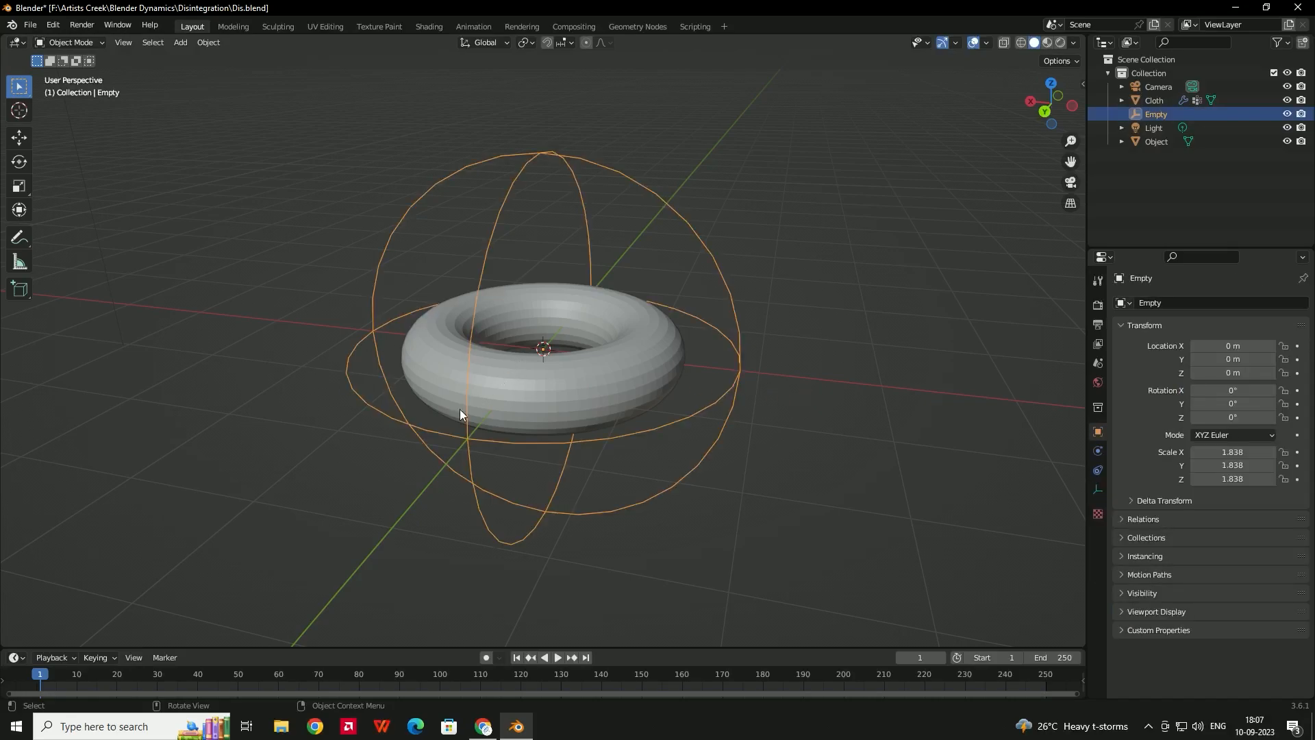
{"action": "left_click", "coordinate": [18, 138]}
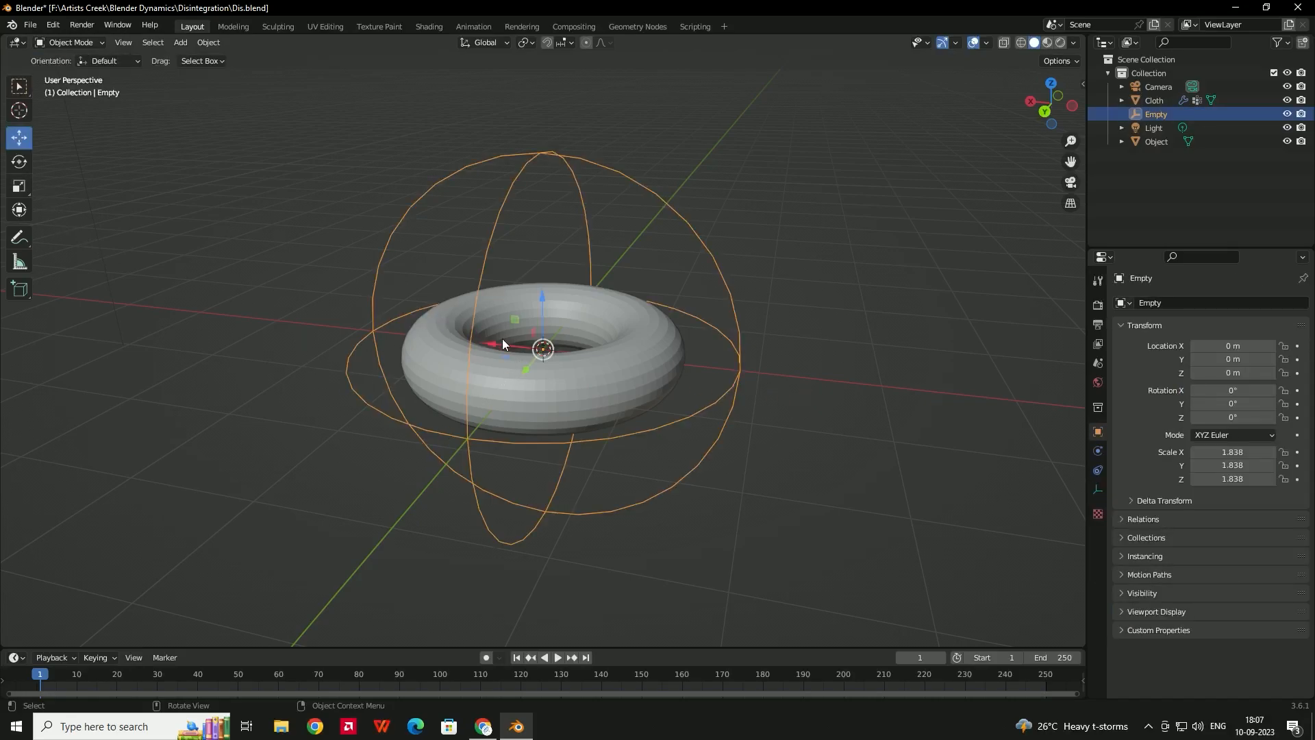
{"action": "left_click_drag", "start_coordinate": [495, 339], "coordinate": [652, 378]}
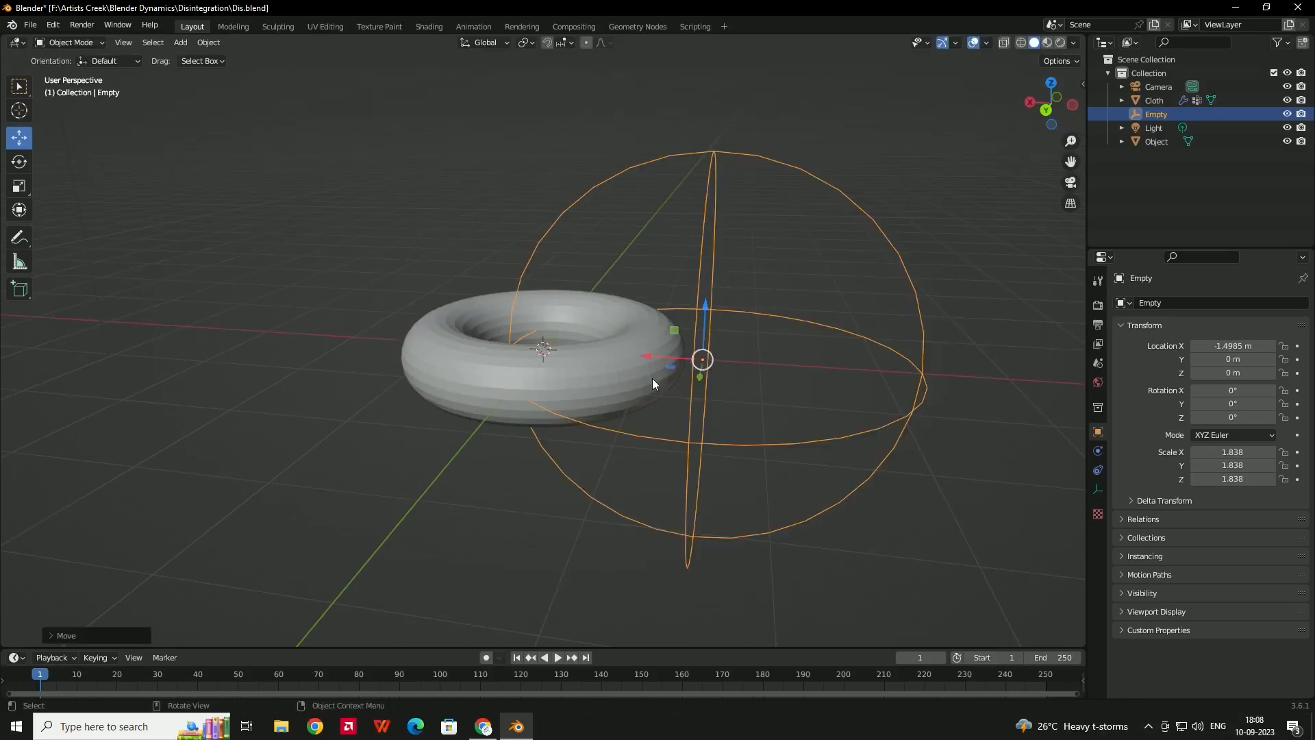
Set the Cloth torus's Vertex Weight Proximity modifier to Geometry proximity mode with a Smooth falloff.
{"action": "left_click", "coordinate": [649, 379]}
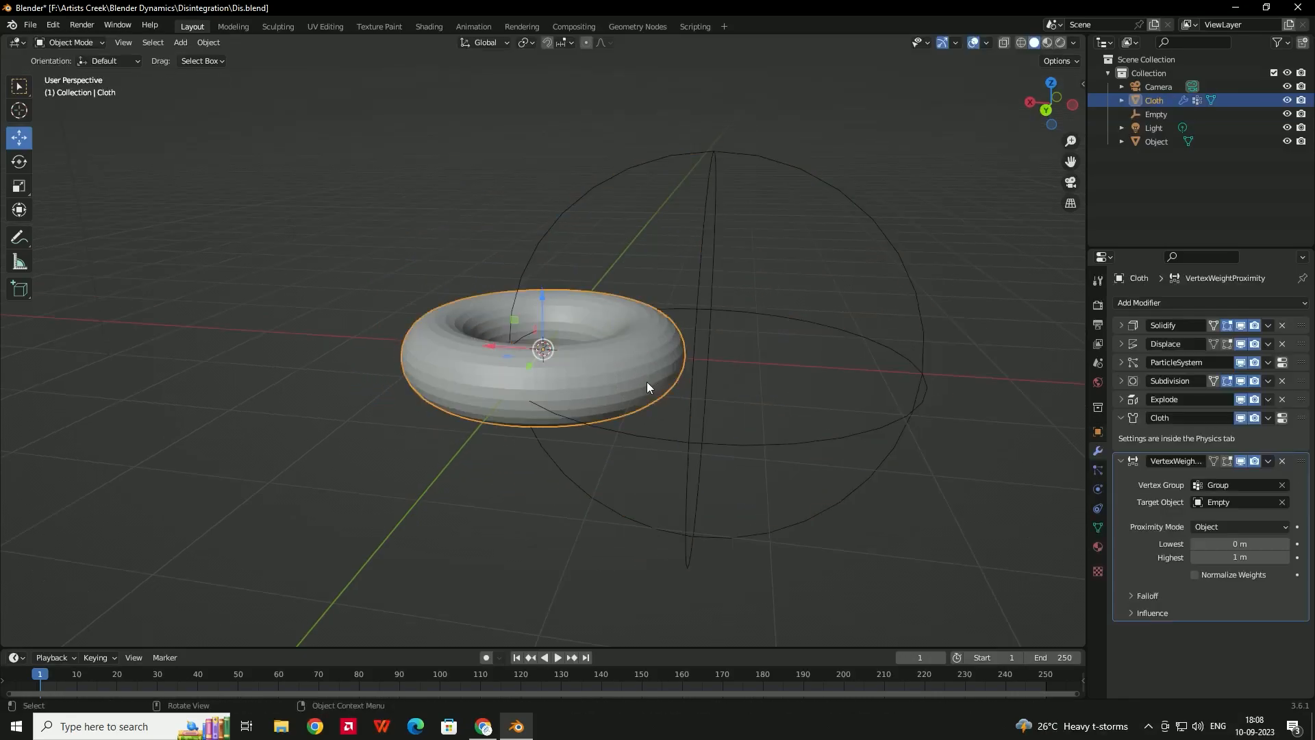
{"action": "left_click", "coordinate": [1222, 525]}
{"action": "left_click", "coordinate": [1219, 556]}
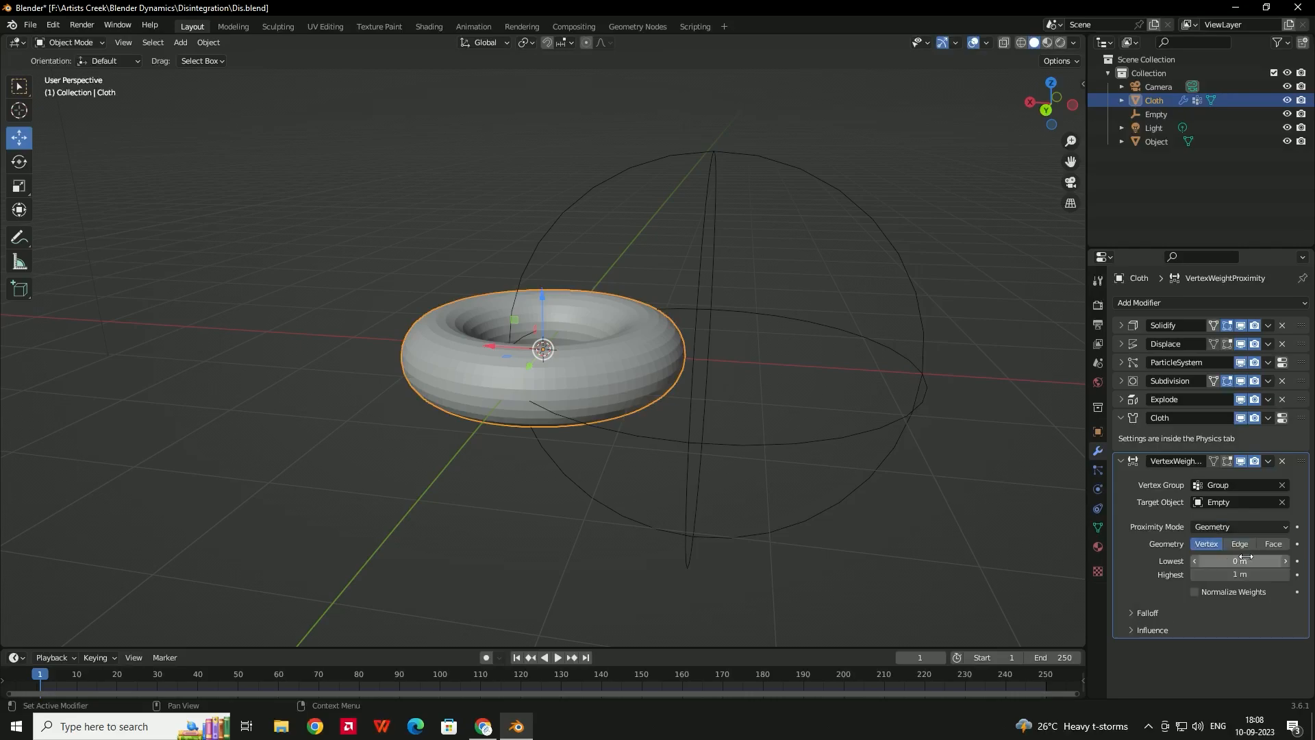
{"action": "left_click", "coordinate": [1137, 613]}
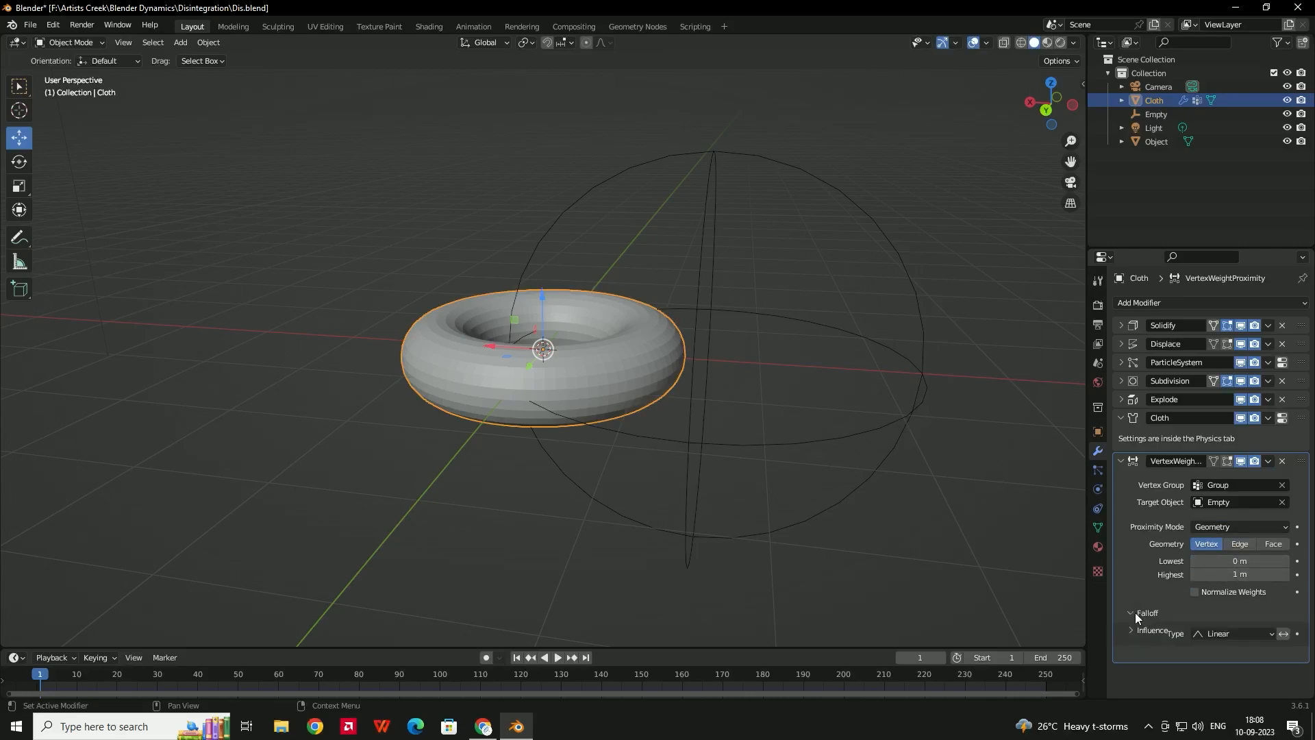
{"action": "left_click", "coordinate": [1226, 634]}
{"action": "left_click", "coordinate": [1234, 569]}
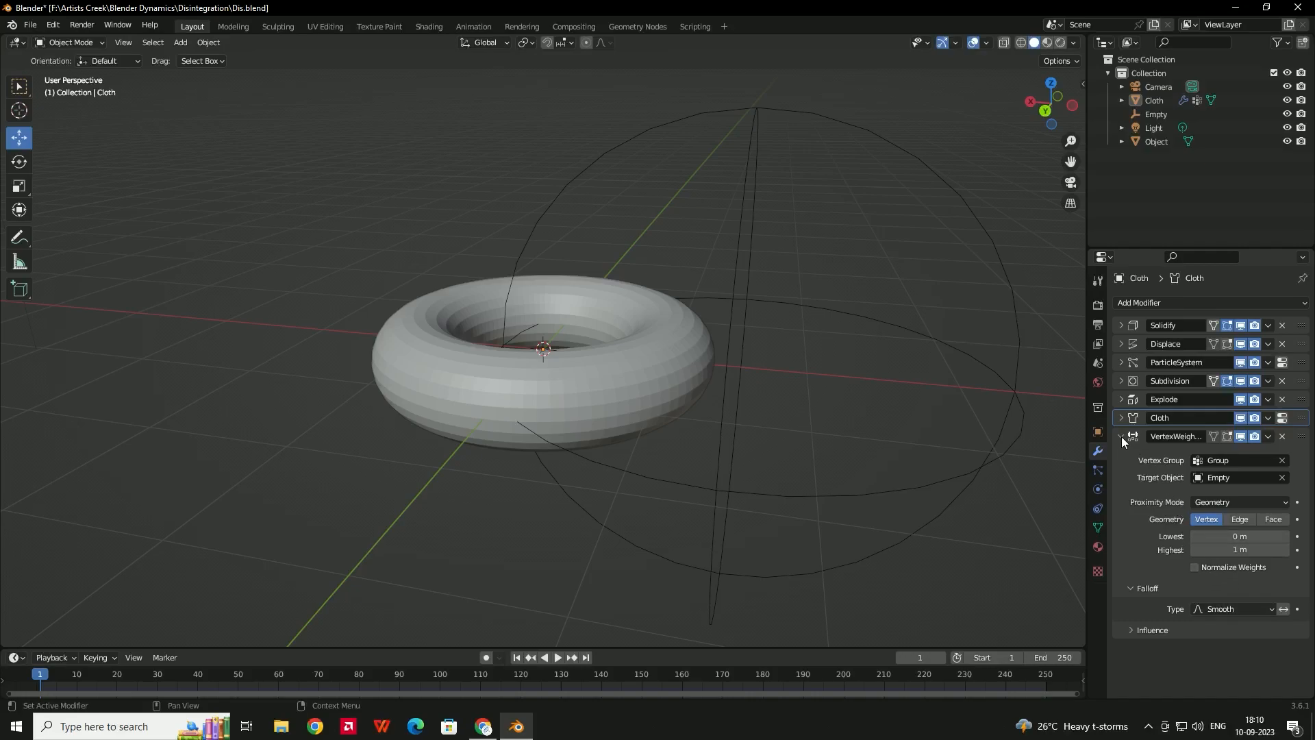
Move the Cloth modifier below Vertex Weight Proximity in the stack, leaving the proximity settings expanded.
{"action": "left_click_drag", "start_coordinate": [1121, 418], "coordinate": [1122, 436]}
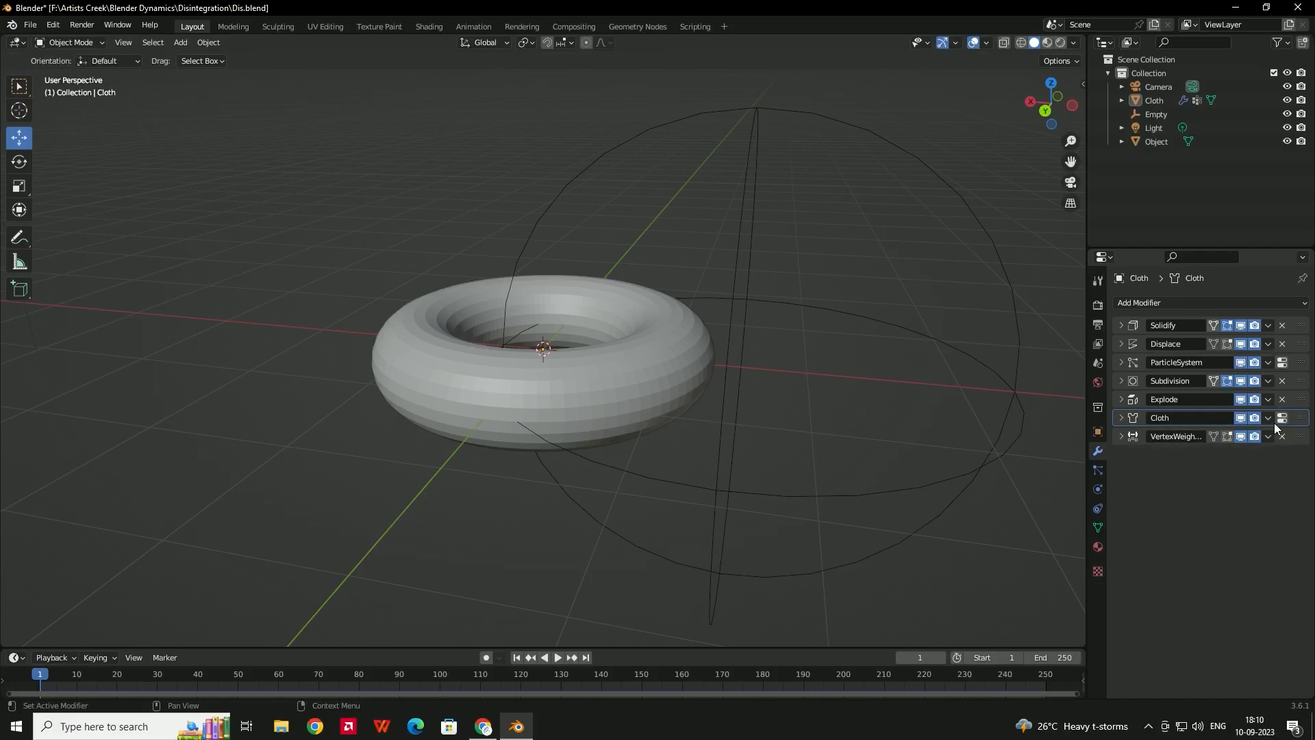
{"action": "left_click_drag", "start_coordinate": [1302, 418], "coordinate": [1305, 449]}
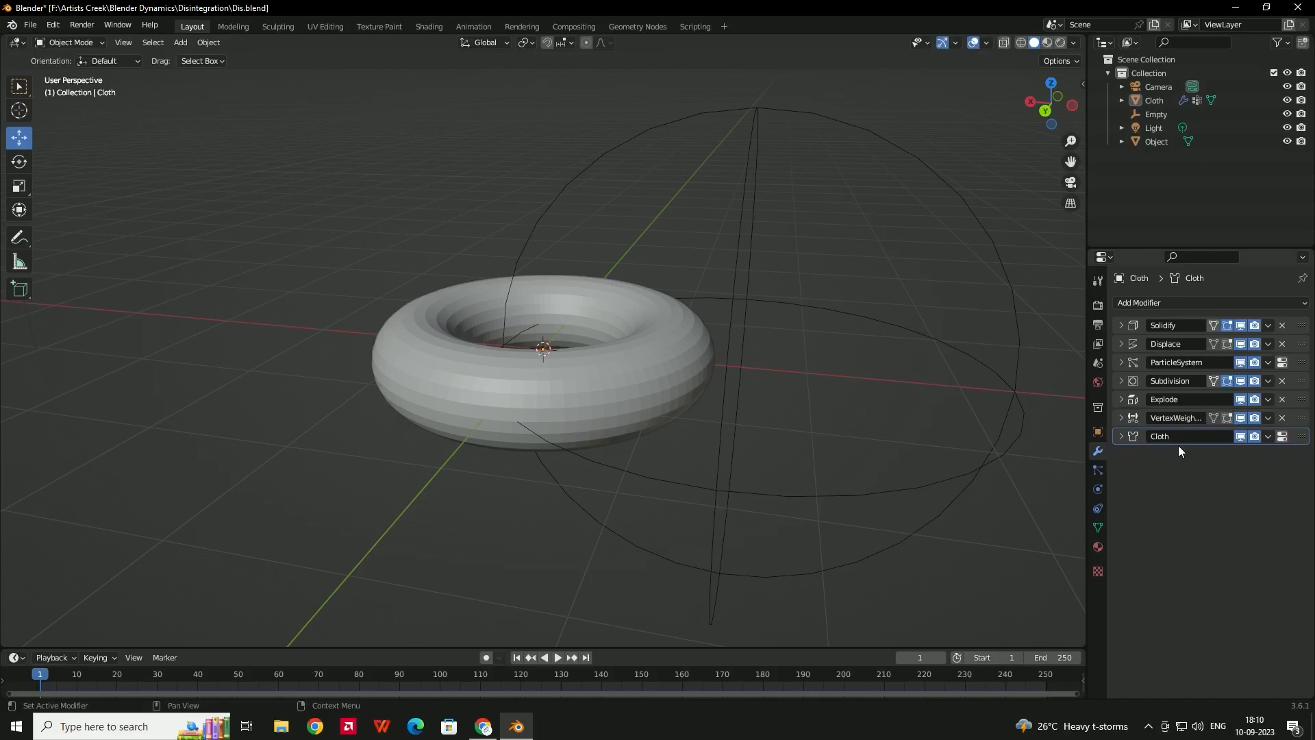
{"action": "left_click", "coordinate": [1120, 418]}
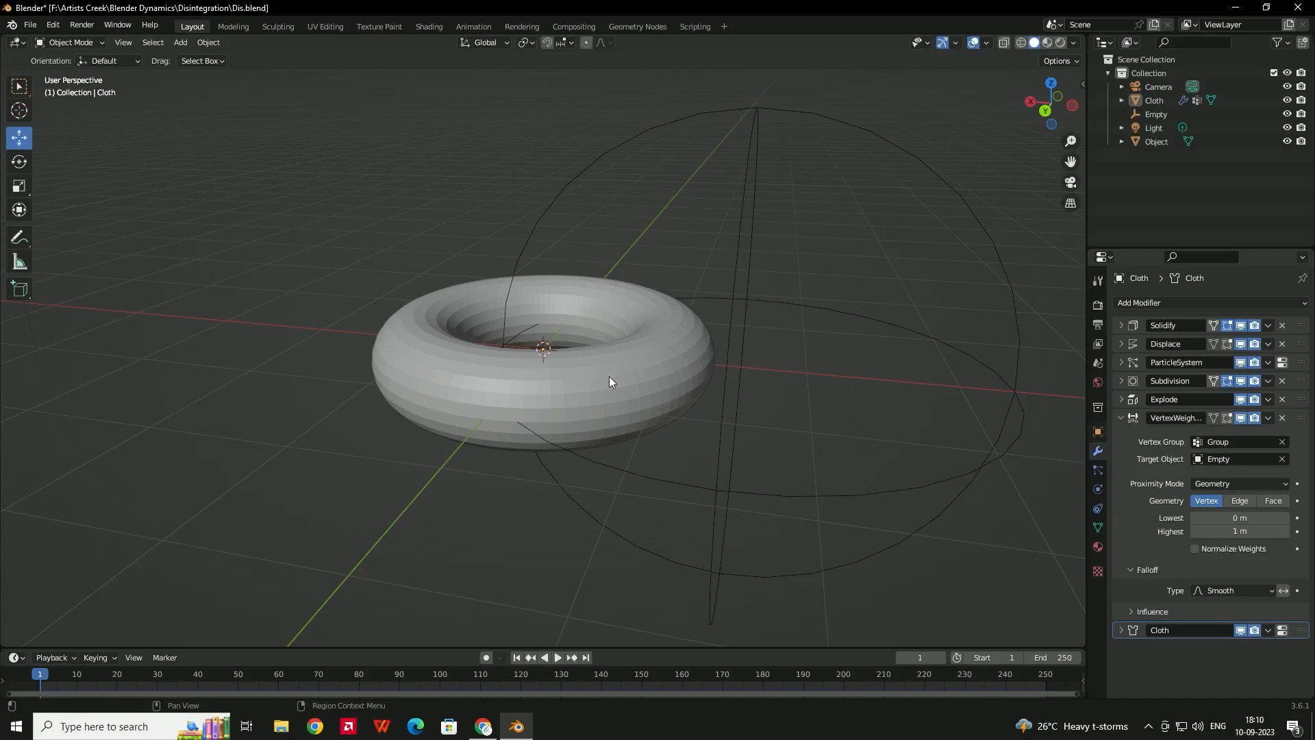
Switch the Cloth torus to Weight Paint mode and view its weights around the sphere empty.
{"action": "middle_click_drag", "start_coordinate": [601, 356], "coordinate": [637, 383]}
{"action": "left_click", "coordinate": [85, 45]}
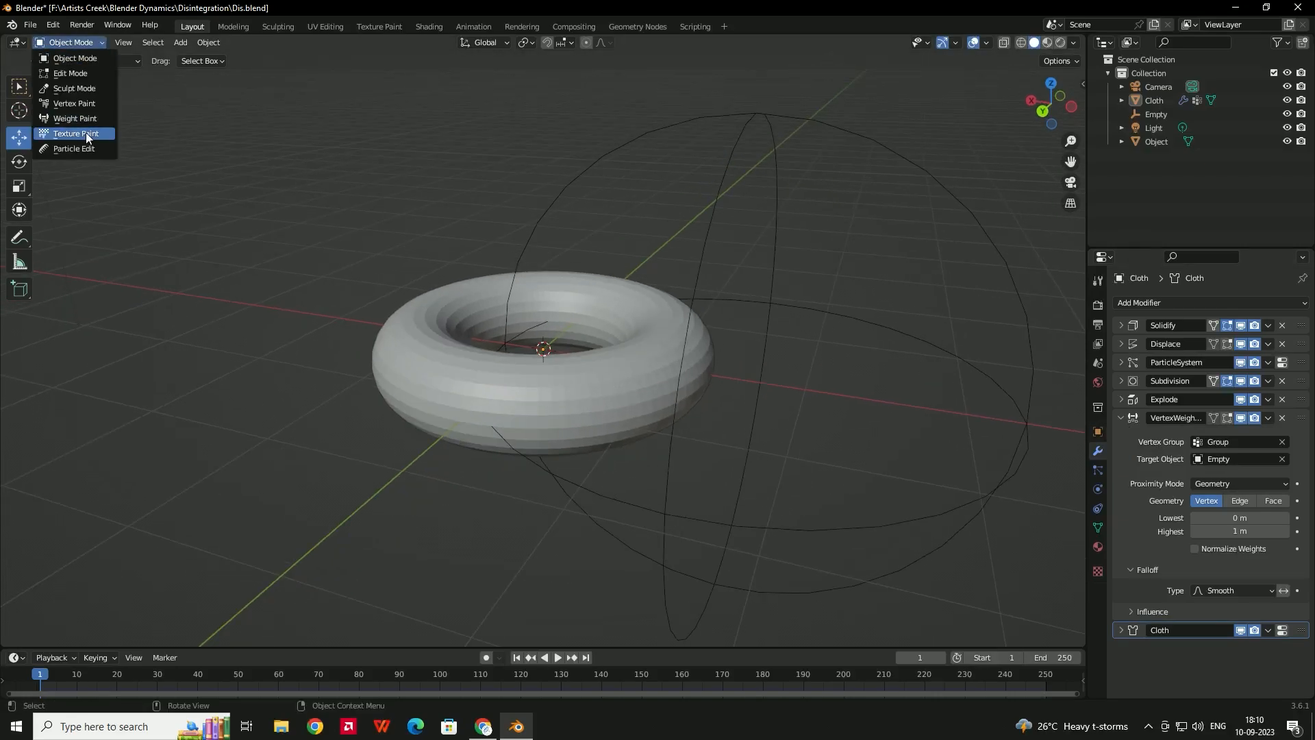
{"action": "left_click", "coordinate": [90, 122]}
{"action": "middle_click_drag", "start_coordinate": [438, 287], "coordinate": [483, 282]}
{"action": "middle_click_drag", "start_coordinate": [769, 308], "coordinate": [637, 404]}
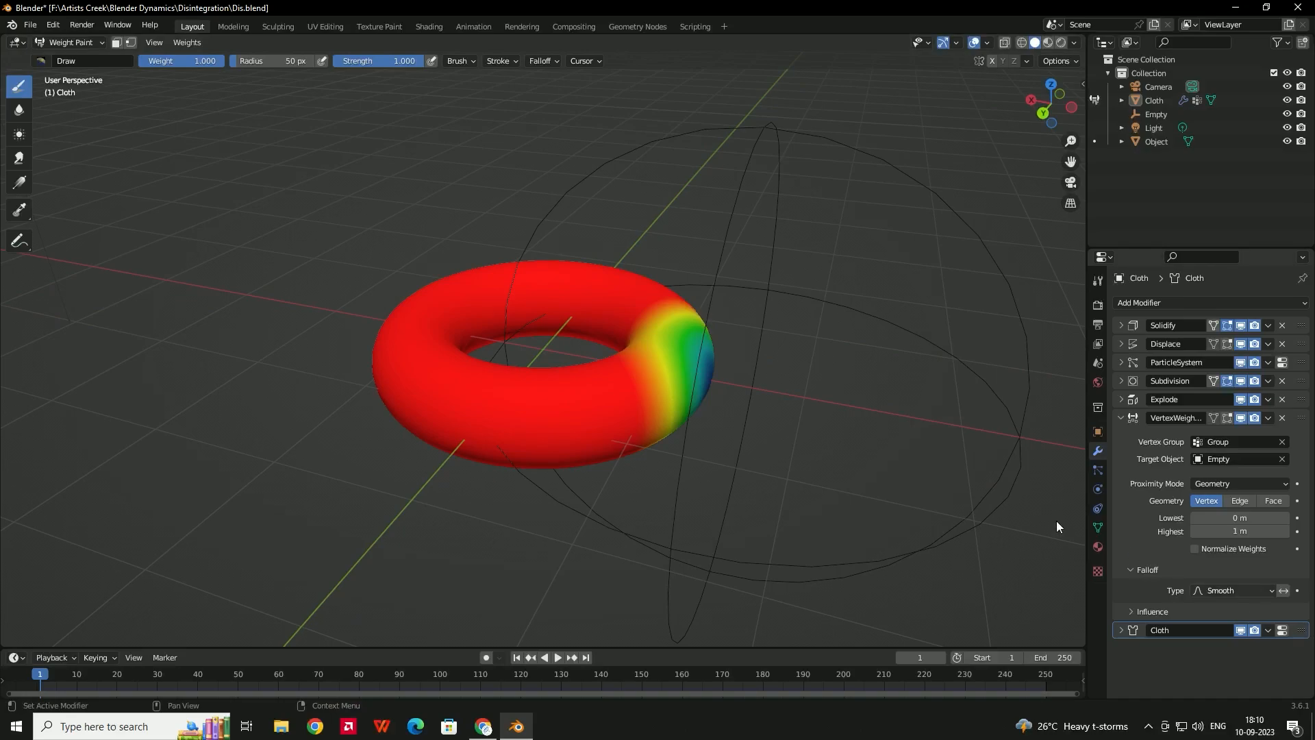
Set the Vertex Weight Proximity distances to 2 m Lowest and 2 m Highest and inspect the torus weights.
{"action": "left_click", "coordinate": [1226, 518]}
{"action": "type", "text": "2"}
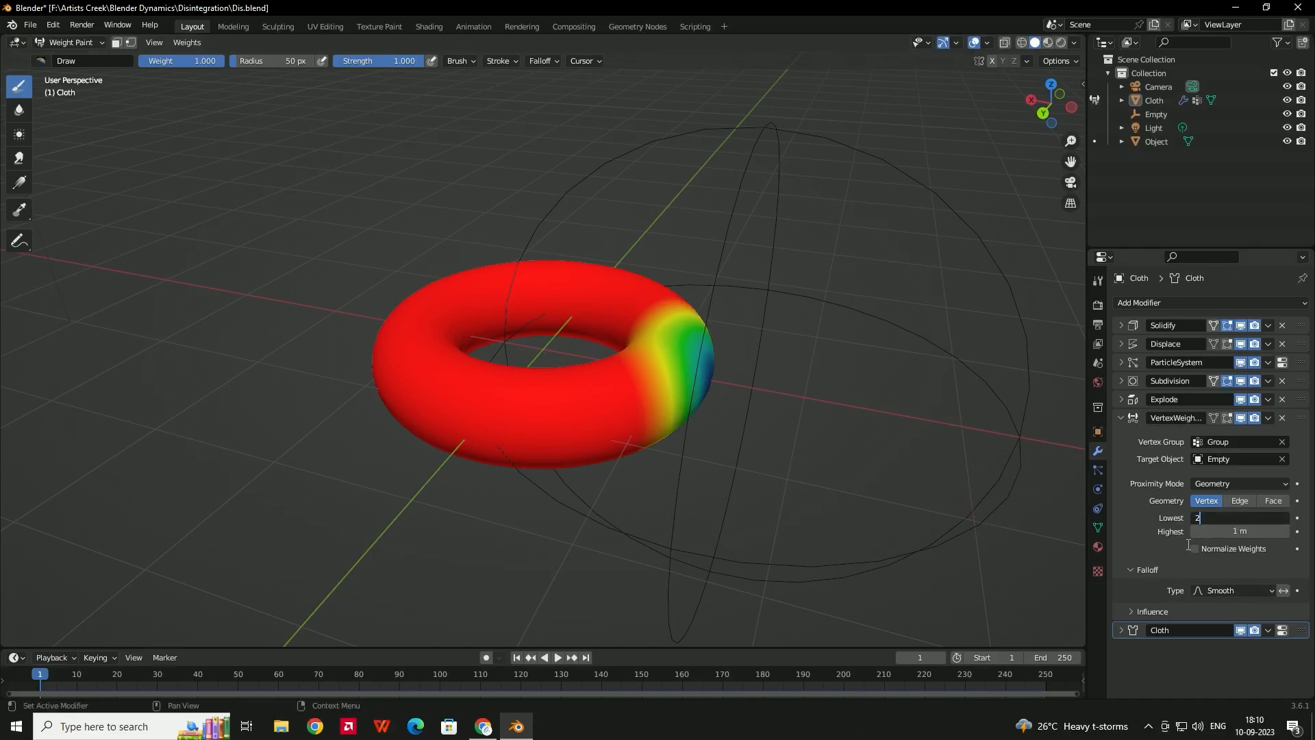
{"action": "key", "text": "Tab"}
{"action": "type", "text": "2"}
{"action": "key", "text": "Return"}
{"action": "middle_click_drag", "start_coordinate": [612, 207], "coordinate": [640, 206]}
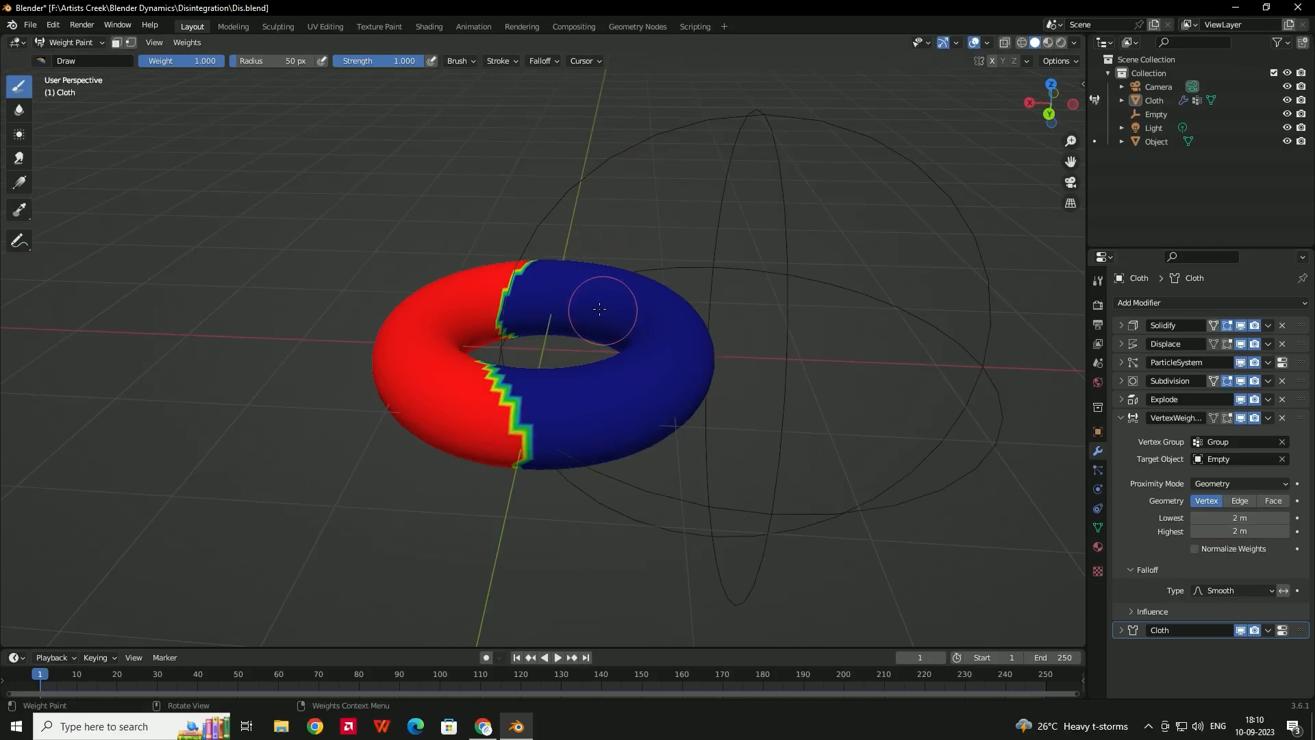
{"action": "middle_click_drag", "start_coordinate": [602, 302], "coordinate": [571, 270]}
{"action": "mouse_move", "coordinate": [528, 409]}
{"action": "middle_mouse_down"}
{"action": "mouse_move", "coordinate": [569, 354]}
{"action": "mouse_move", "coordinate": [602, 391]}
{"action": "middle_mouse_up"}
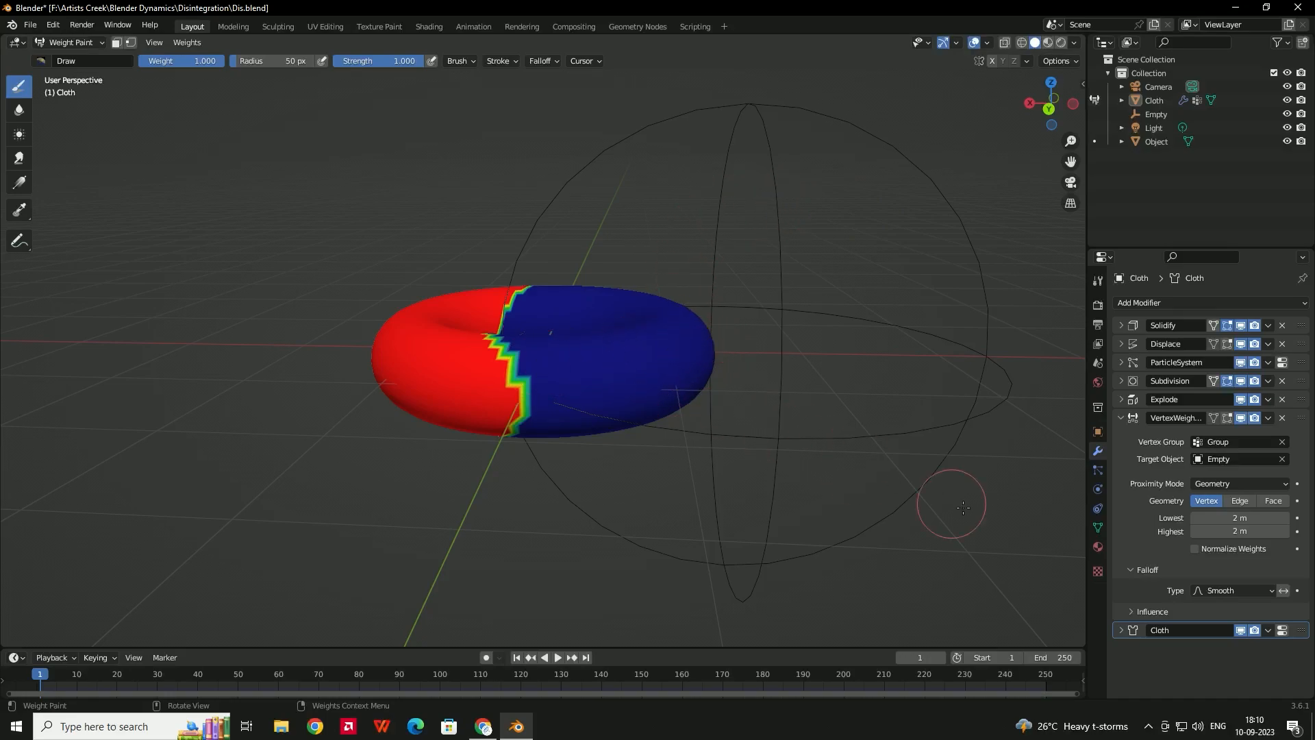
Try a Lowest distance of 2.5 m in the Vertex Weight Proximity modifier.
{"action": "left_click", "coordinate": [1250, 519]}
{"action": "type", "text": "2.5"}
{"action": "key", "text": "Return"}
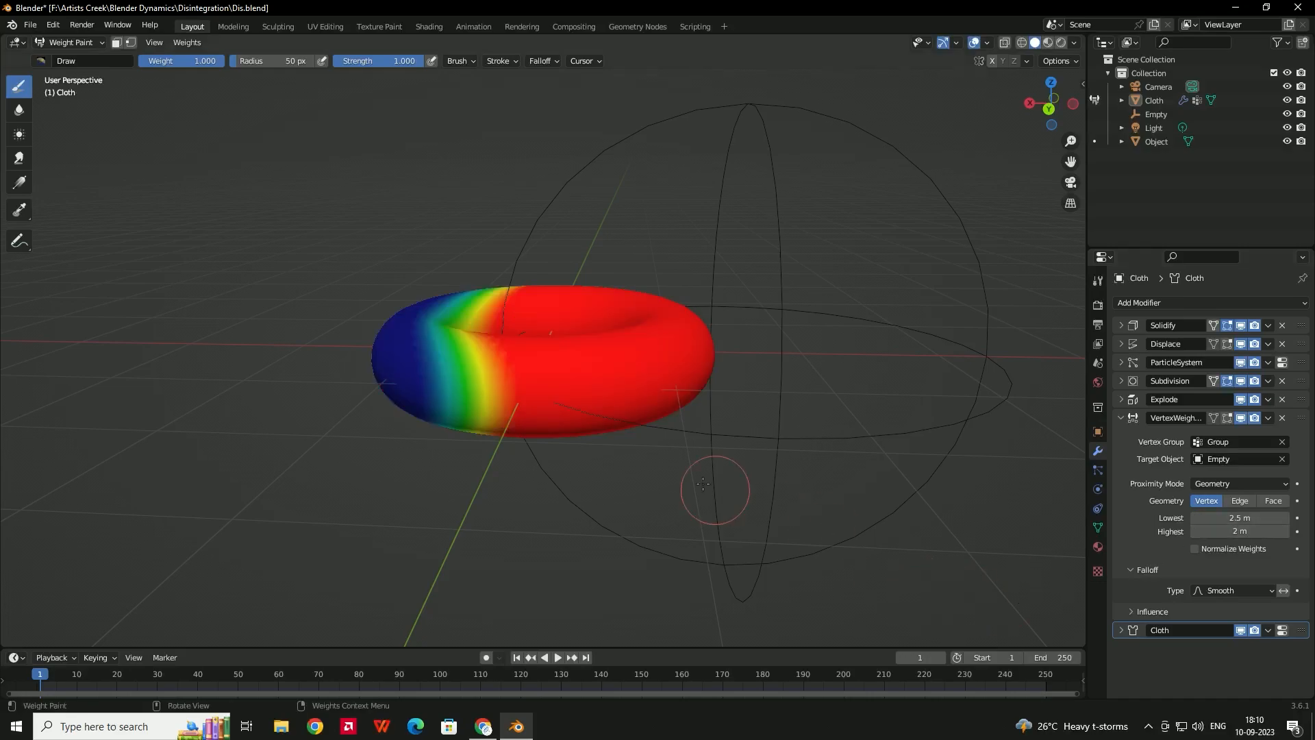
Set the Vertex Weight Proximity modifier's Lowest distance to 2 m and Highest distance to 2.5 m.
{"action": "left_click", "coordinate": [1285, 519]}
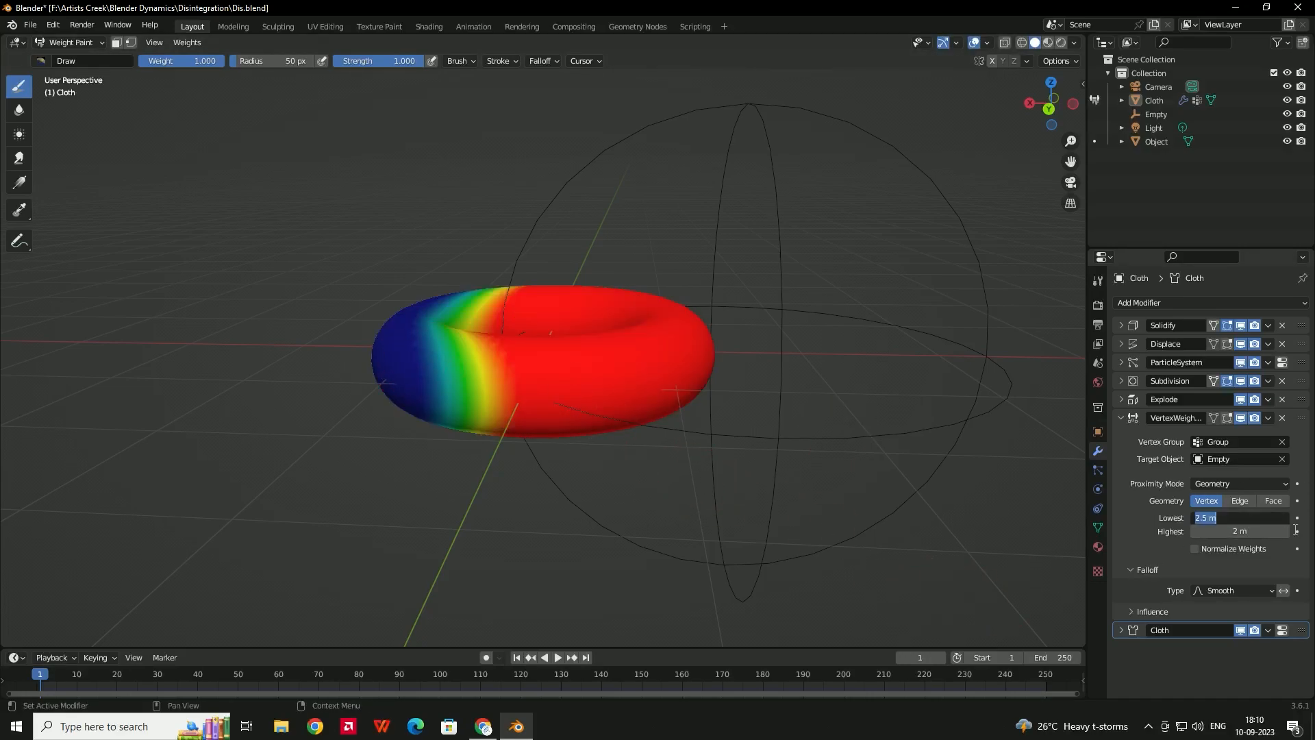
{"action": "type", "text": "2"}
{"action": "key", "text": "Tab"}
{"action": "type", "text": "2.0"}
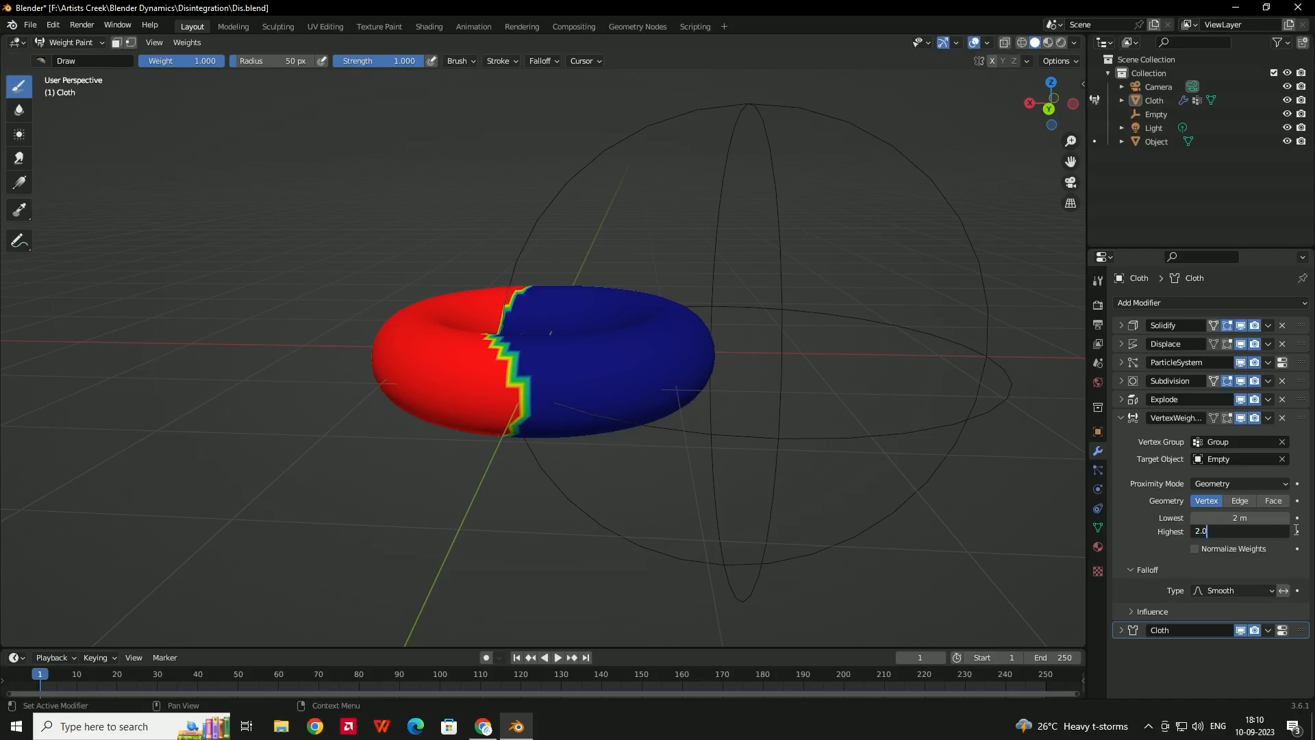
{"action": "key", "text": "BackSpace"}
{"action": "type", "text": "5"}
{"action": "key", "text": "Return"}
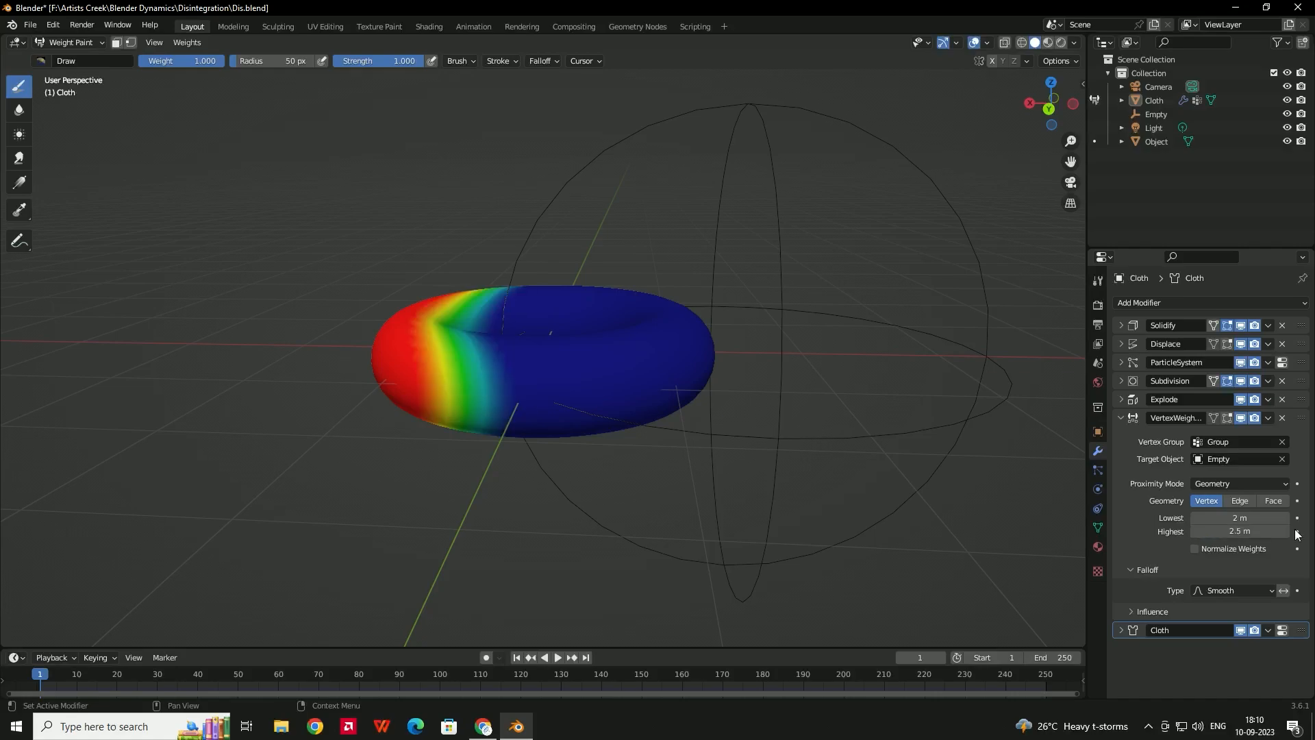
{"action": "middle_click_drag", "start_coordinate": [513, 393], "coordinate": [541, 370]}
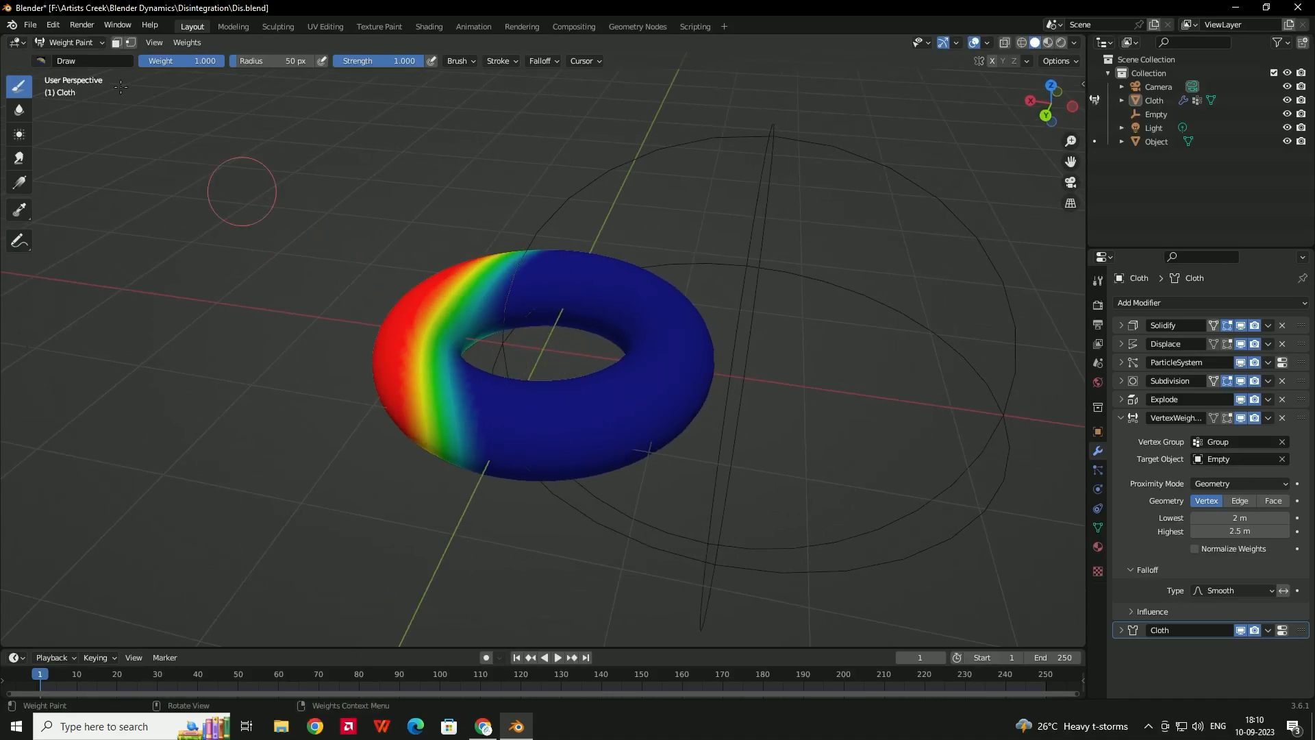
Return the Cloth torus to Object Mode and select the sphere empty.
{"action": "left_click", "coordinate": [71, 41]}
{"action": "left_click", "coordinate": [75, 61]}
{"action": "middle_click_drag", "start_coordinate": [323, 218], "coordinate": [437, 265]}
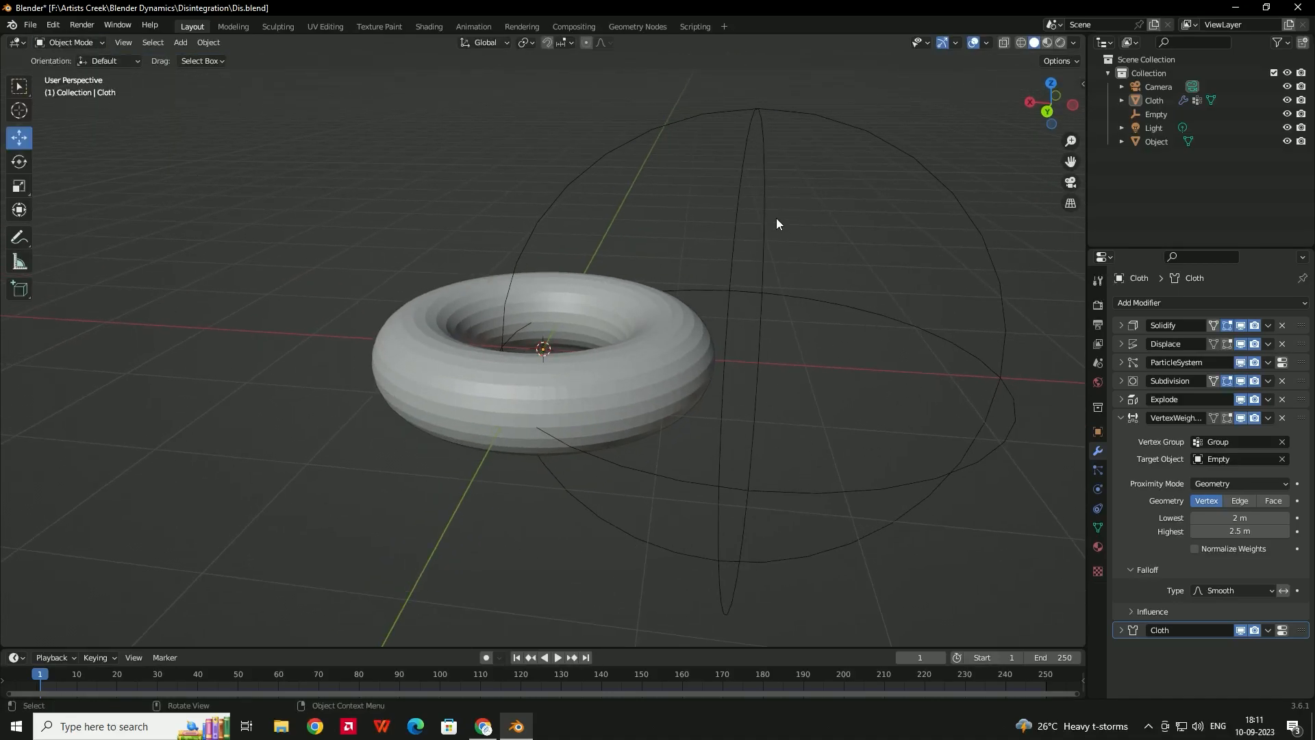
{"action": "left_click", "coordinate": [764, 192]}
{"action": "scroll", "coordinate": [740, 238], "scroll_direction": "down", "scroll_amount": 2}
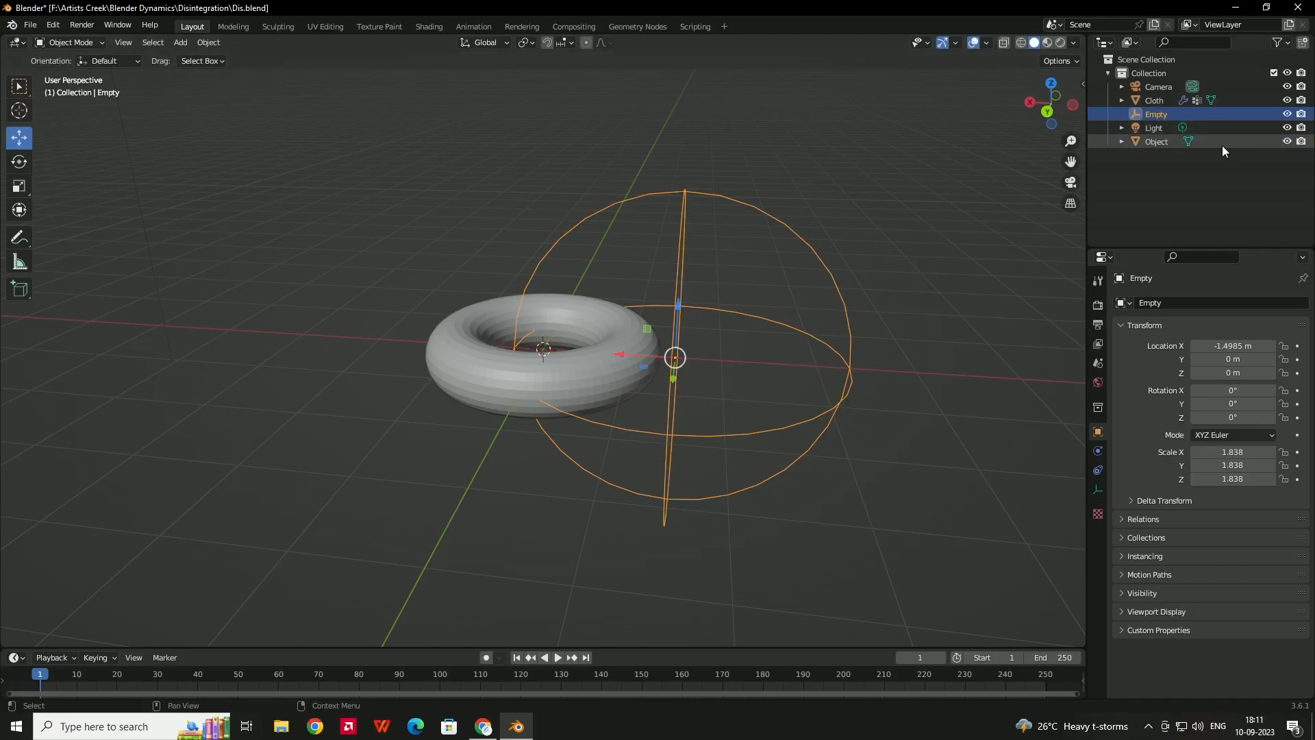
Select the torus named Object, add Collision physics to it and set its Softbody & Cloth friction to 2.
{"action": "left_click", "coordinate": [1160, 142]}
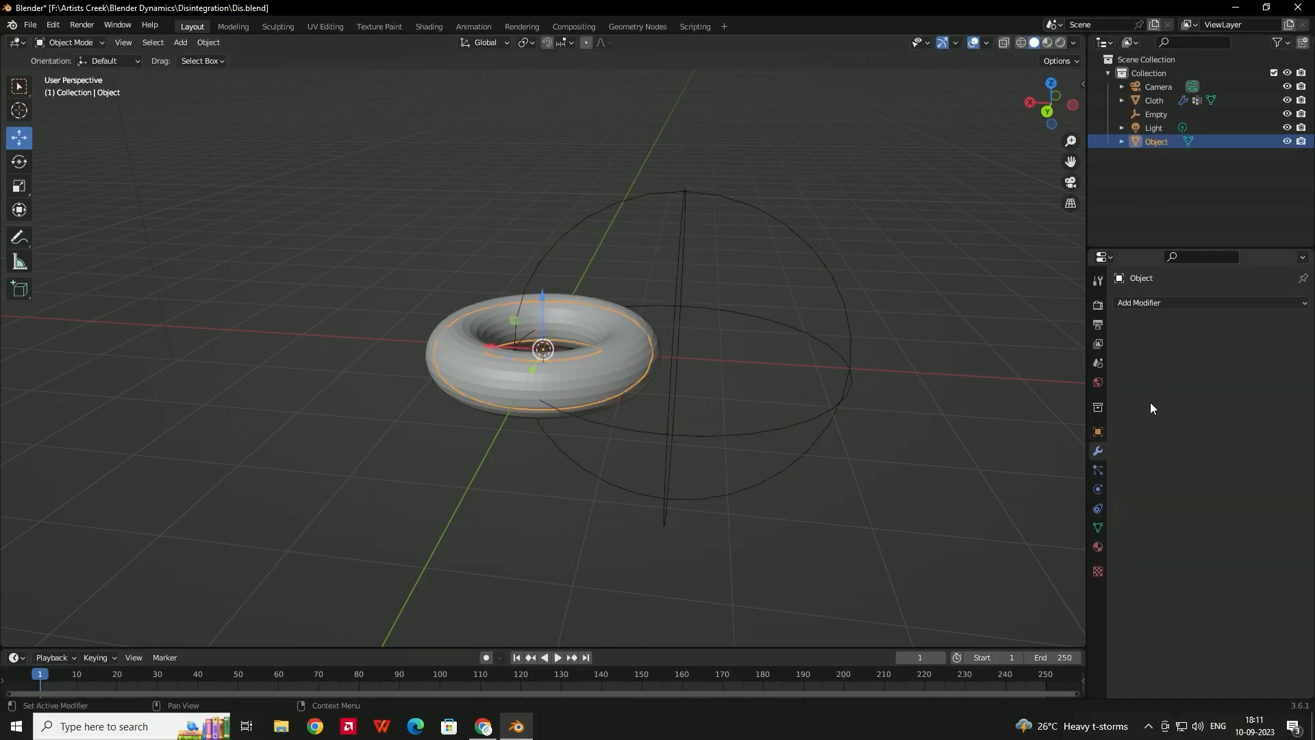
{"action": "left_click", "coordinate": [1098, 489]}
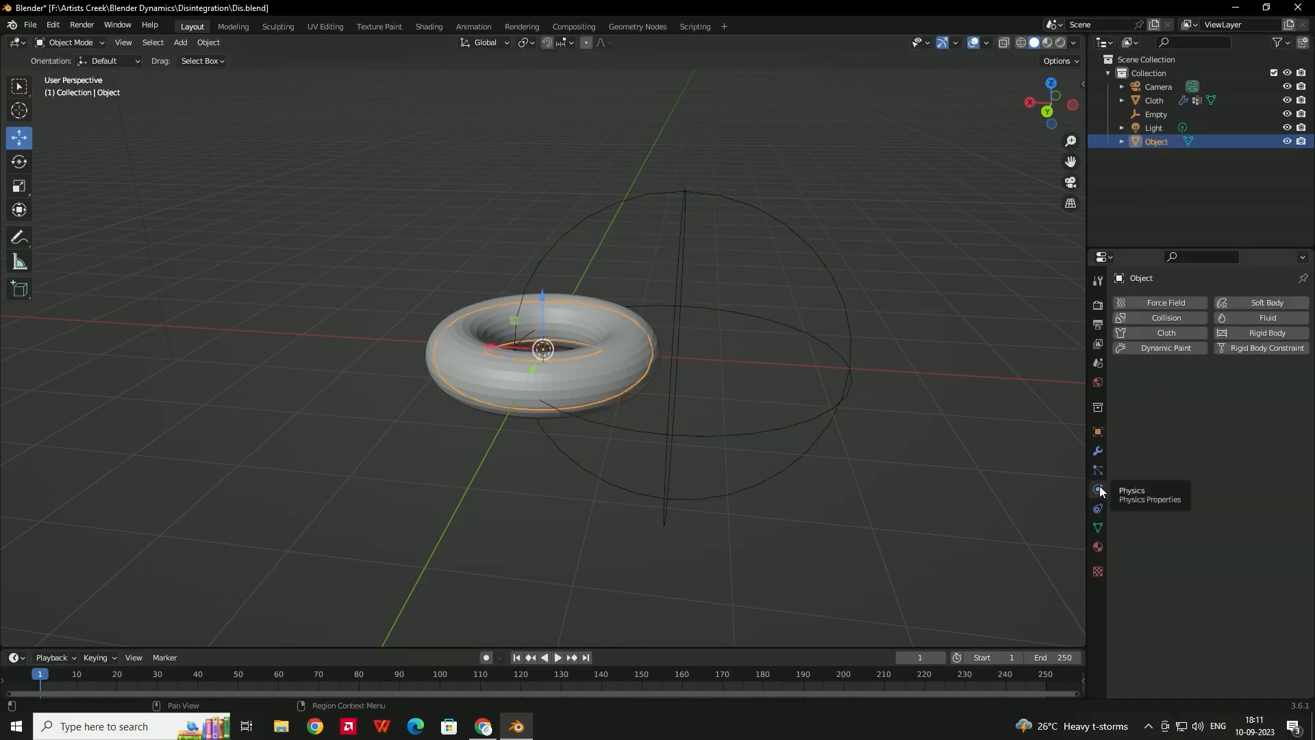
{"action": "left_click", "coordinate": [1161, 318]}
{"action": "left_click", "coordinate": [1226, 609]}
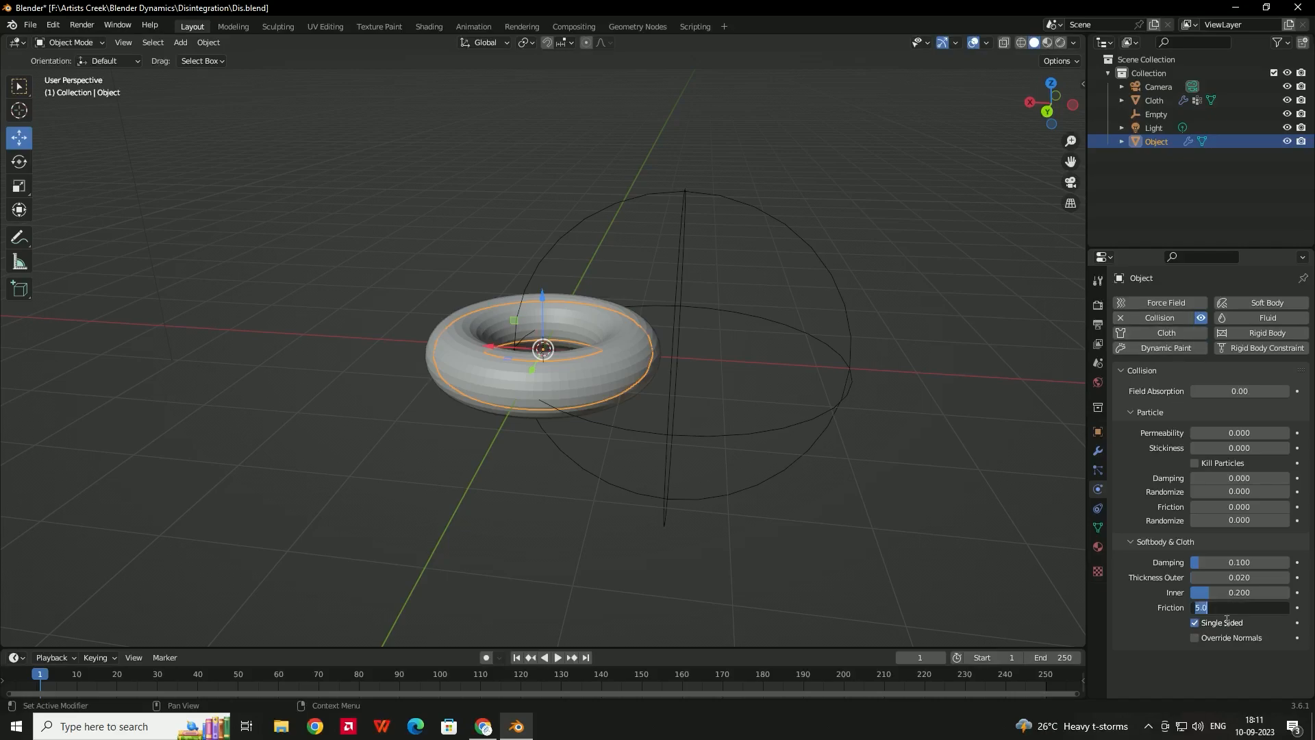
{"action": "type", "text": "2"}
{"action": "key", "text": "Return"}
Select the sphere empty and move it along the X axis to about -2.89 m, away from the torus.
{"action": "left_click", "coordinate": [855, 448]}
{"action": "left_click_drag", "start_coordinate": [615, 352], "coordinate": [769, 400]}
Set the animation's end frame to 800 and fit the whole frame range in the timeline.
{"action": "left_click", "coordinate": [1038, 657]}
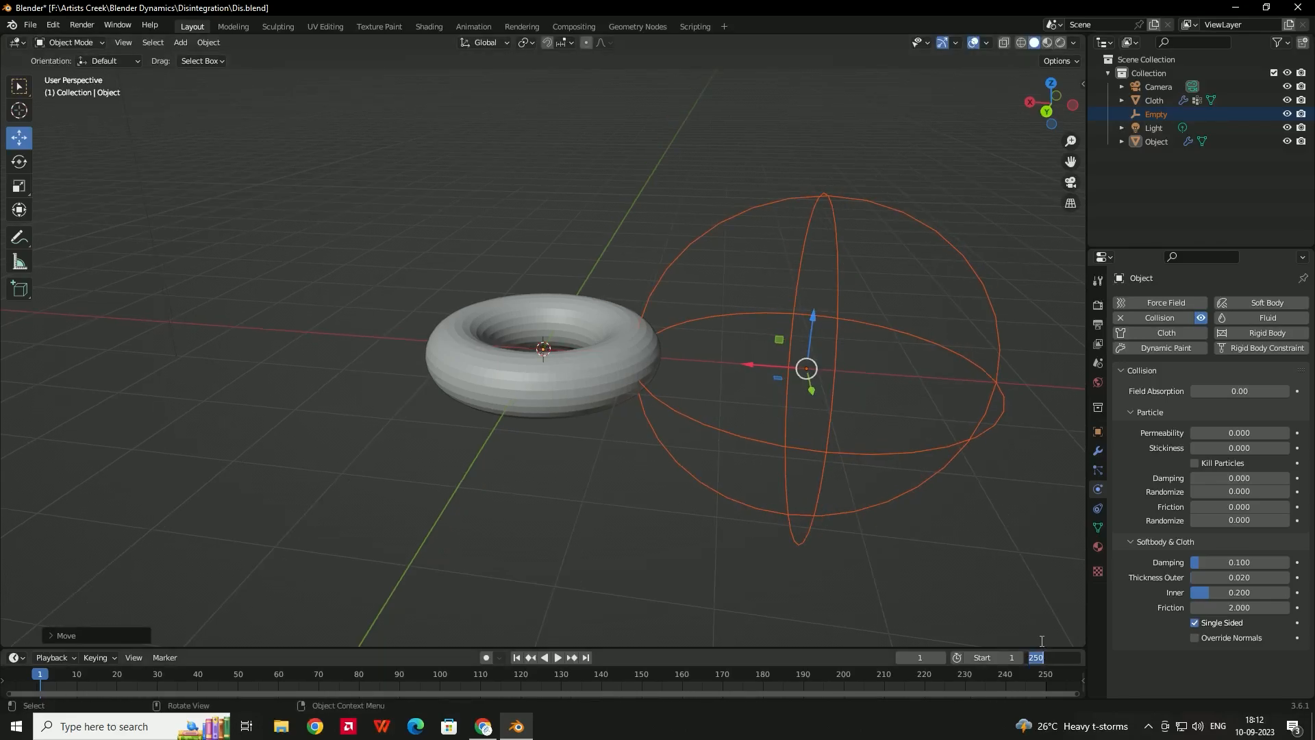
{"action": "type", "text": "800"}
{"action": "key", "text": "Return"}
{"action": "left_click_drag", "start_coordinate": [359, 699], "coordinate": [358, 724]}
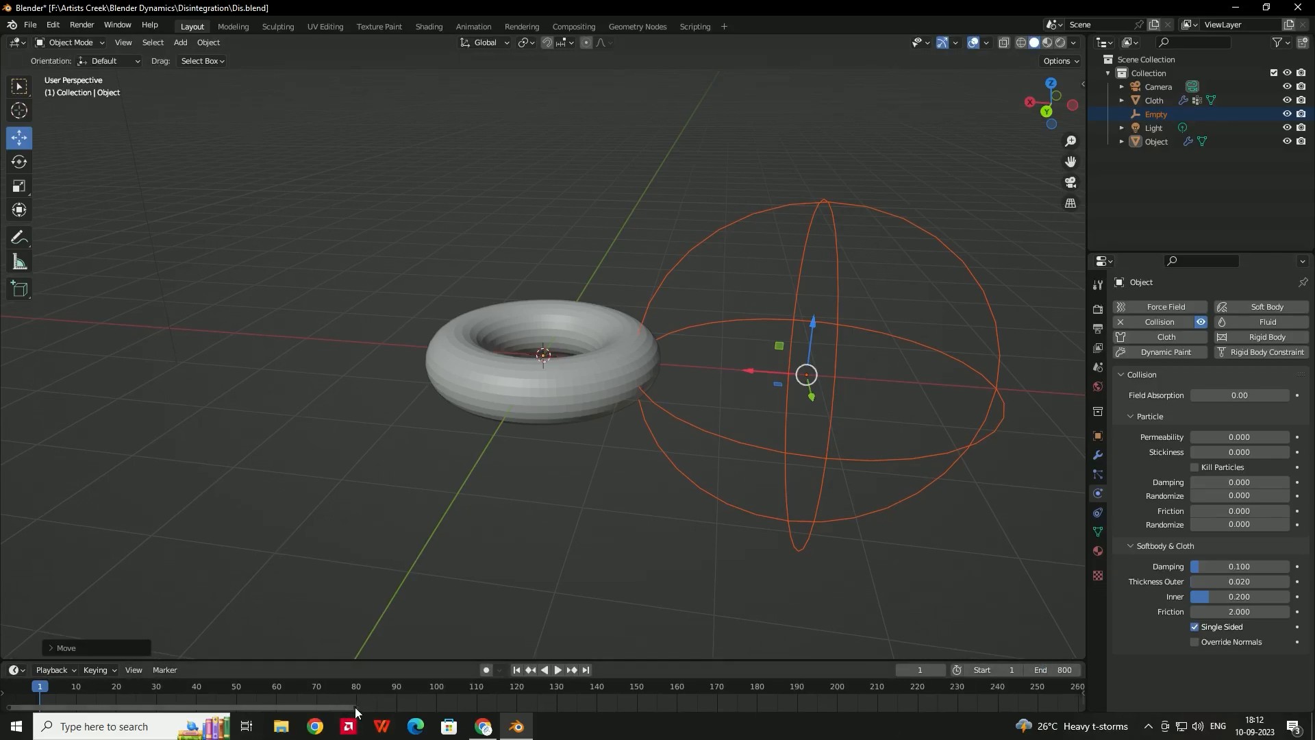
{"action": "key", "text": "Home"}
Select the sphere empty and set its X location to 0 m.
{"action": "left_click", "coordinate": [988, 454]}
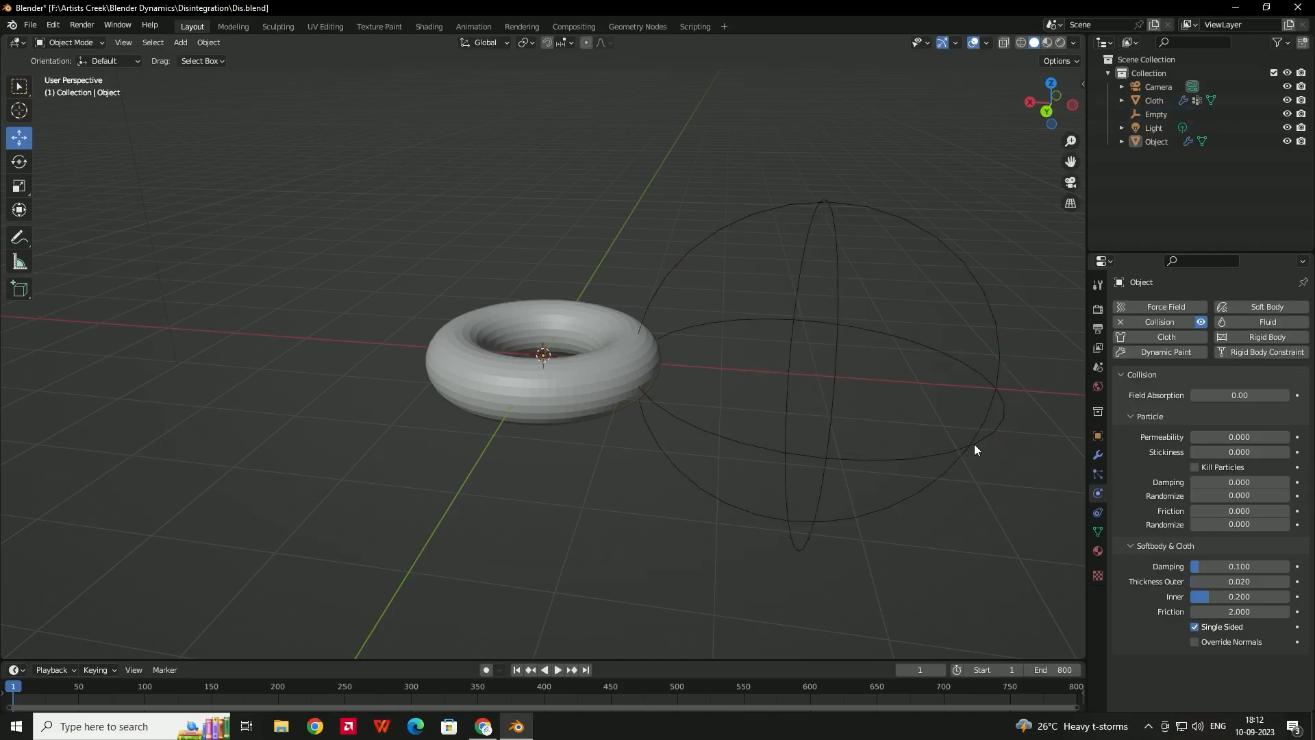
{"action": "left_click", "coordinate": [974, 444]}
{"action": "left_click", "coordinate": [1098, 435]}
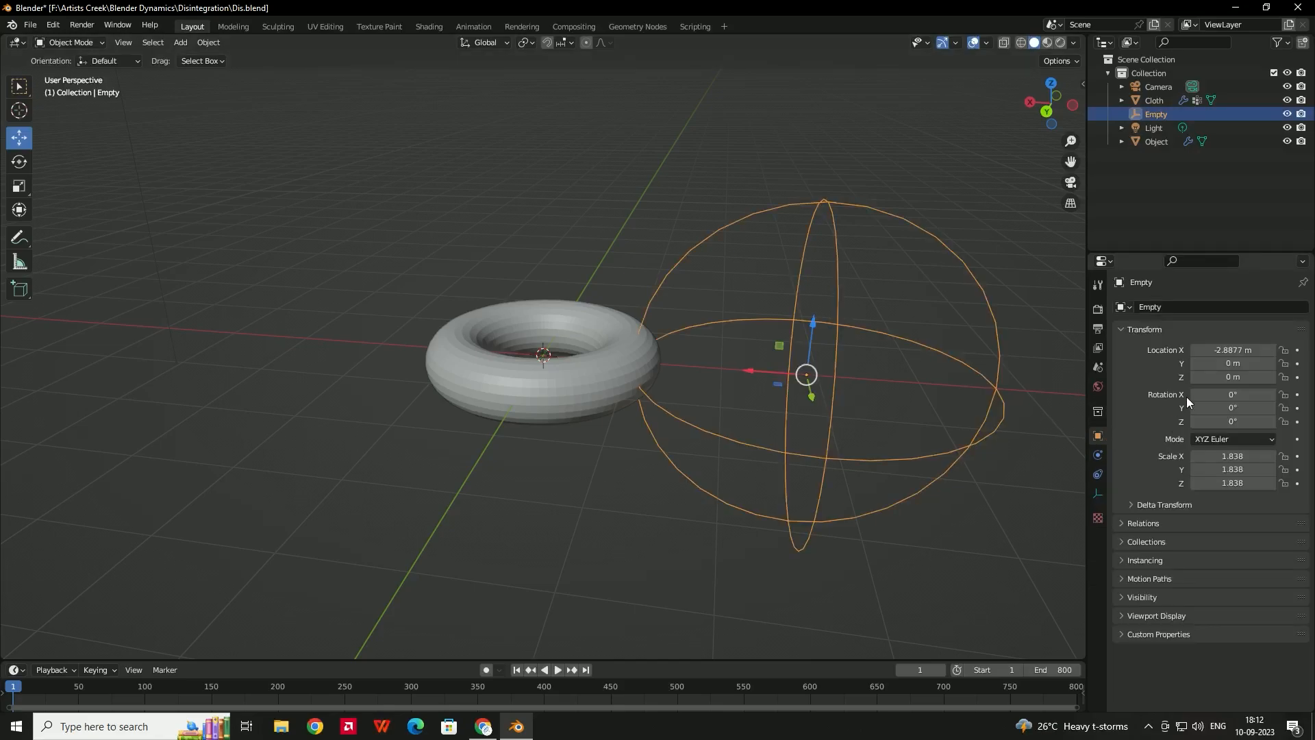
{"action": "left_click", "coordinate": [1236, 350]}
{"action": "type", "text": "0"}
{"action": "key", "text": "Return"}
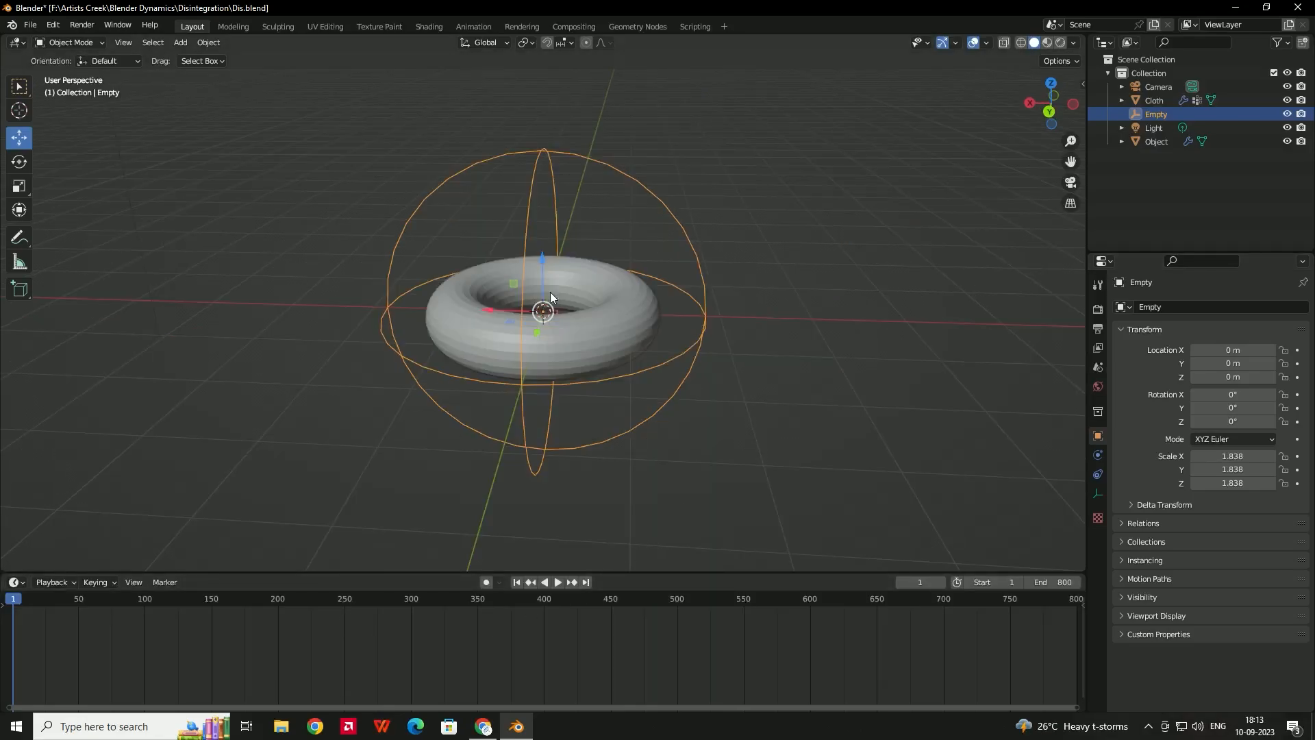
Go to frame 500 and disable the Cloth torus's cloth simulation display in the viewport.
{"action": "left_click", "coordinate": [678, 607]}
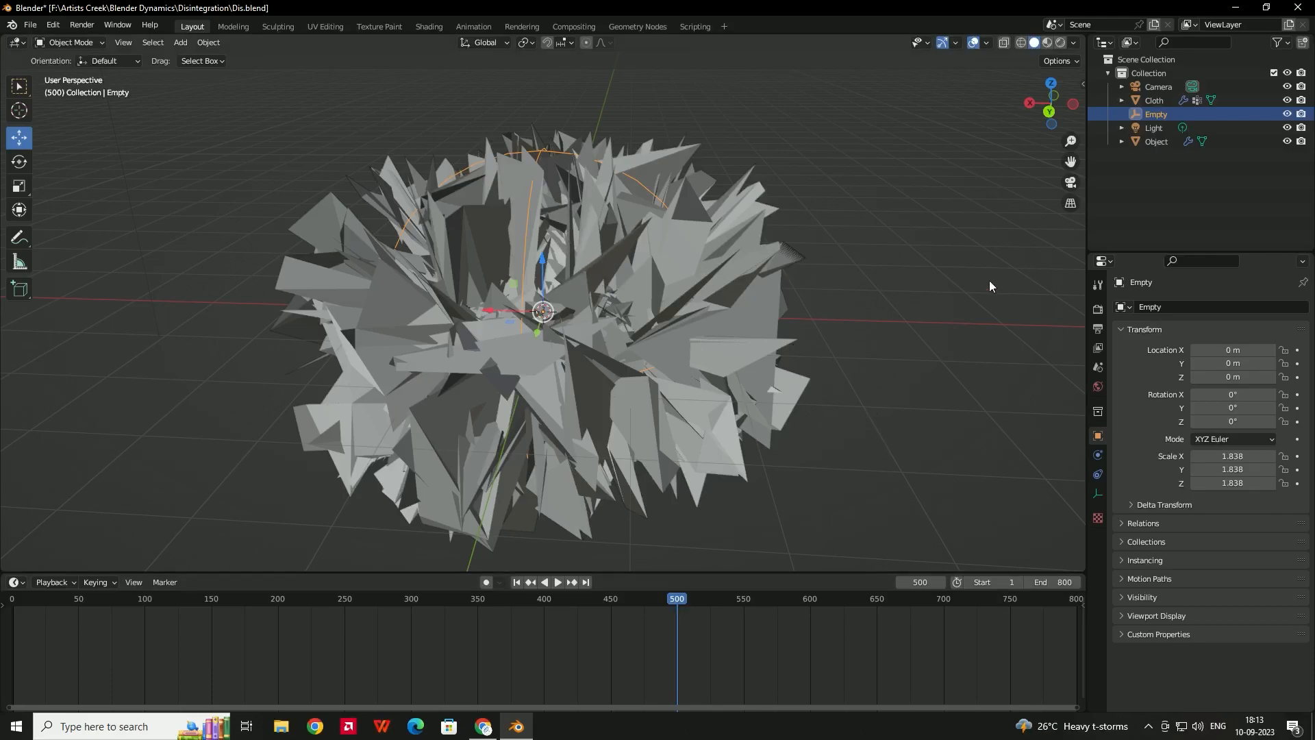
{"action": "left_click", "coordinate": [1155, 100]}
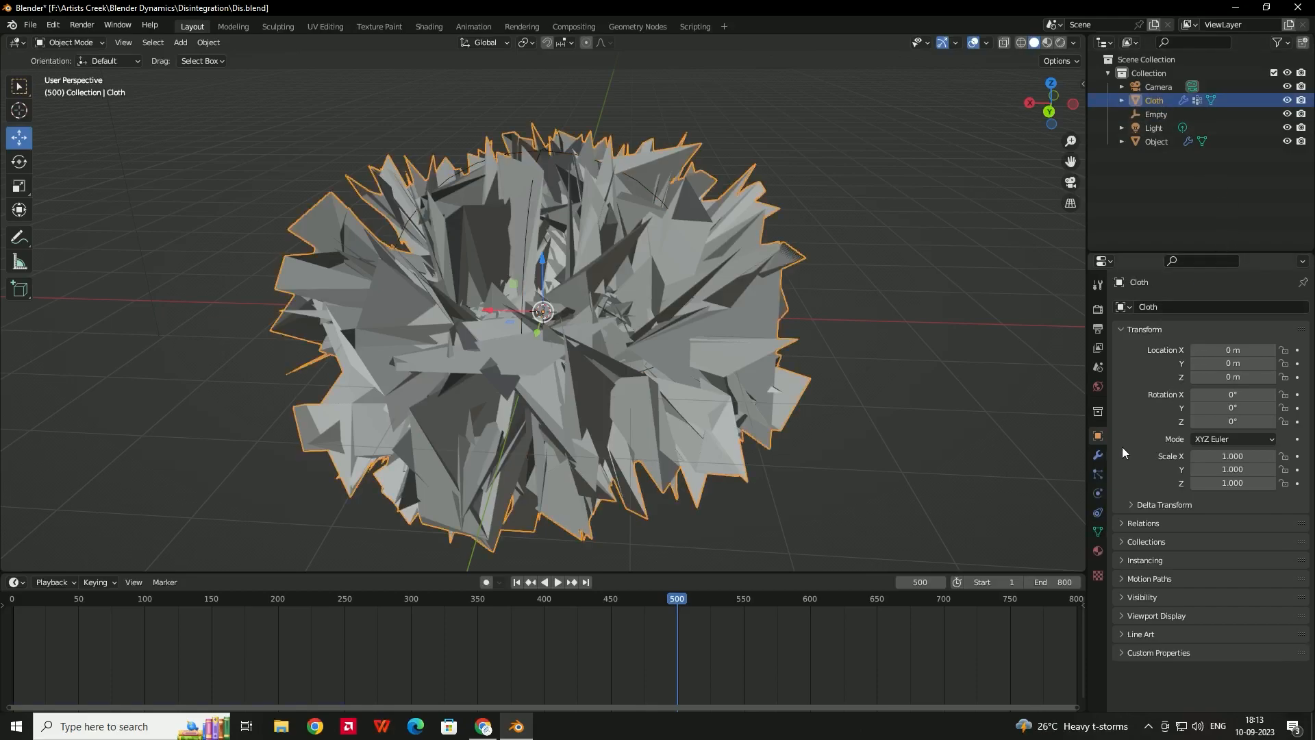
{"action": "left_click", "coordinate": [1099, 456]}
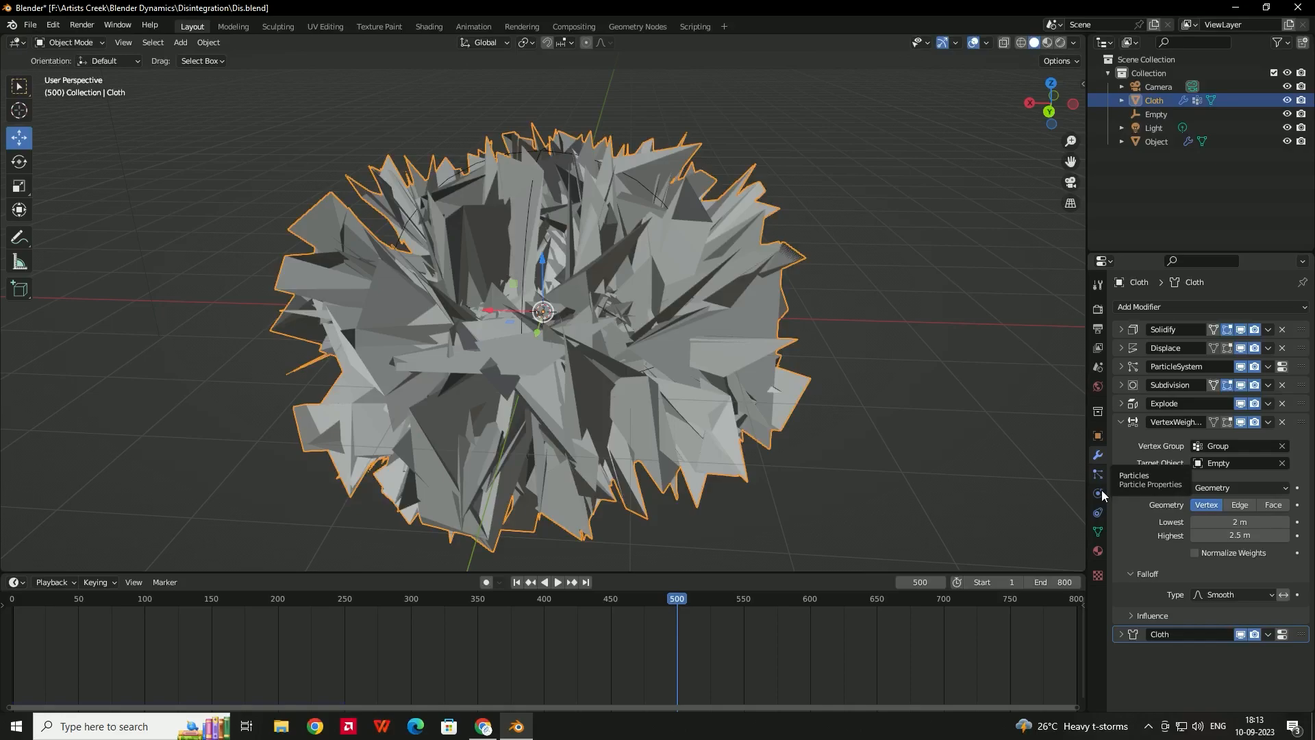
{"action": "left_click", "coordinate": [1102, 494]}
{"action": "left_click", "coordinate": [1200, 337]}
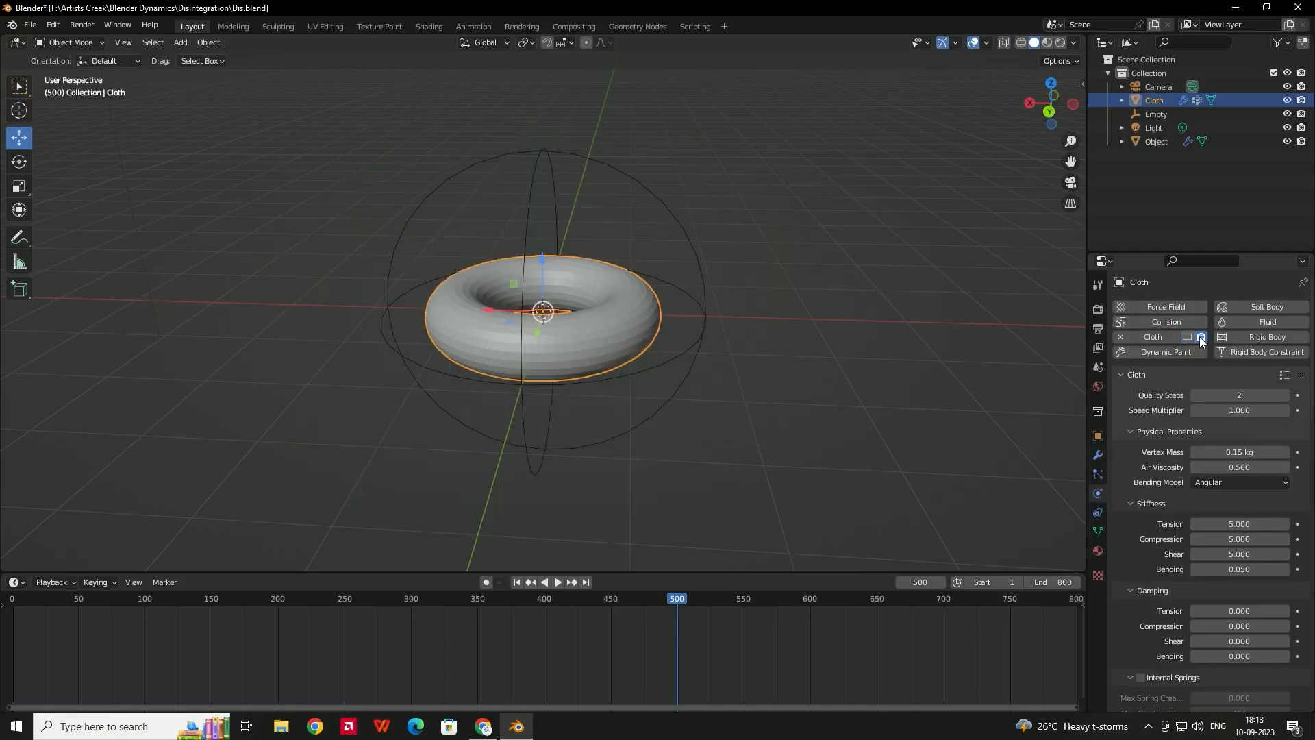
Select the sphere empty and keyframe its X, Y and Z location at 0 m on frame 500.
{"action": "left_click", "coordinate": [700, 340]}
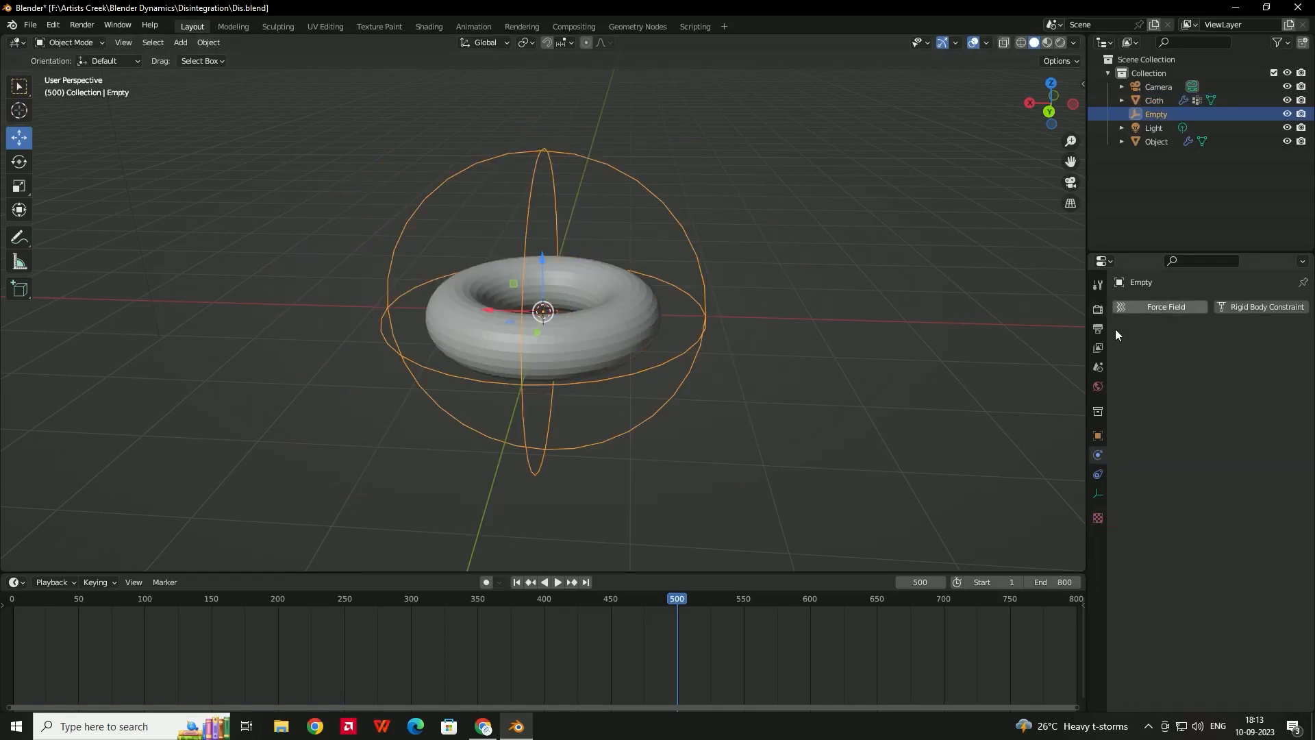
{"action": "left_click", "coordinate": [1099, 434]}
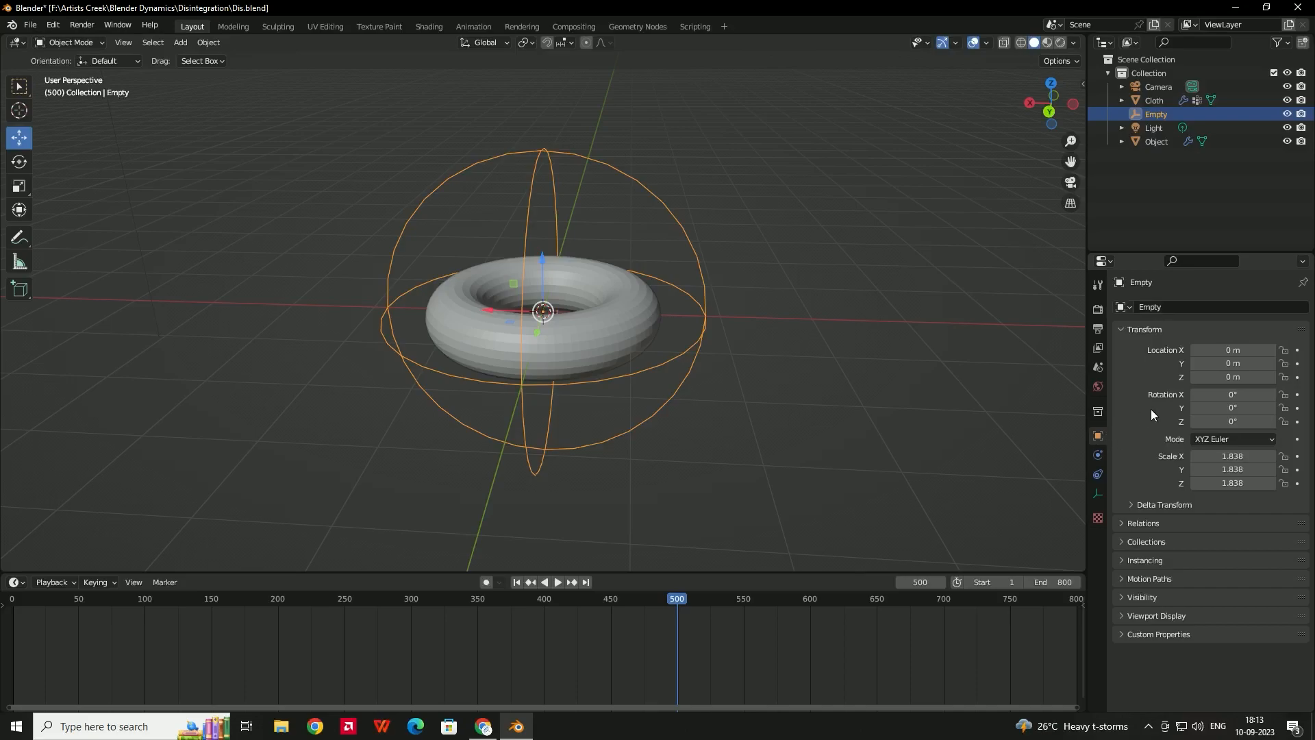
{"action": "left_click", "coordinate": [1298, 350]}
{"action": "left_click", "coordinate": [1298, 363]}
{"action": "left_click", "coordinate": [1297, 376]}
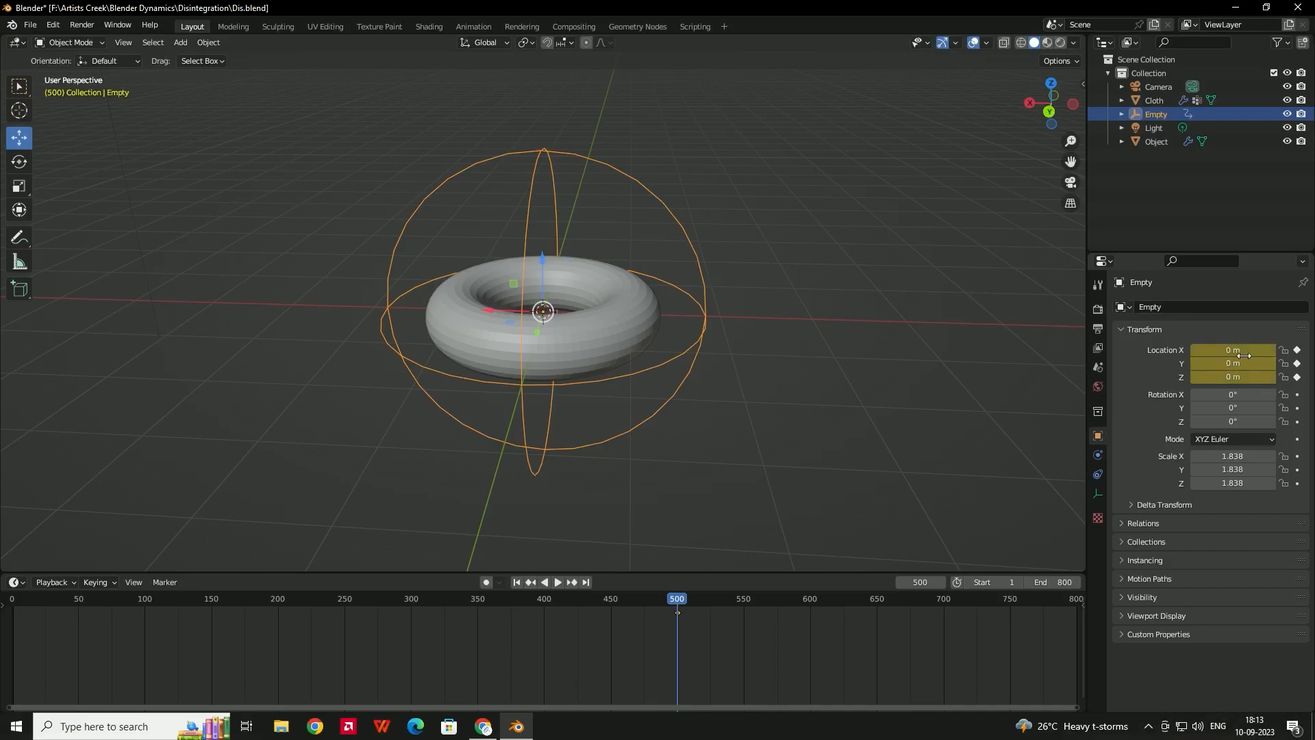
At frame 1, move the sphere empty to about X -3.65 m and Z 0.68 m, keyframe its location and scrub the animation.
{"action": "key", "text": "space"}
{"action": "left_click_drag", "start_coordinate": [677, 609], "coordinate": [13, 615]}
{"action": "key", "text": "space"}
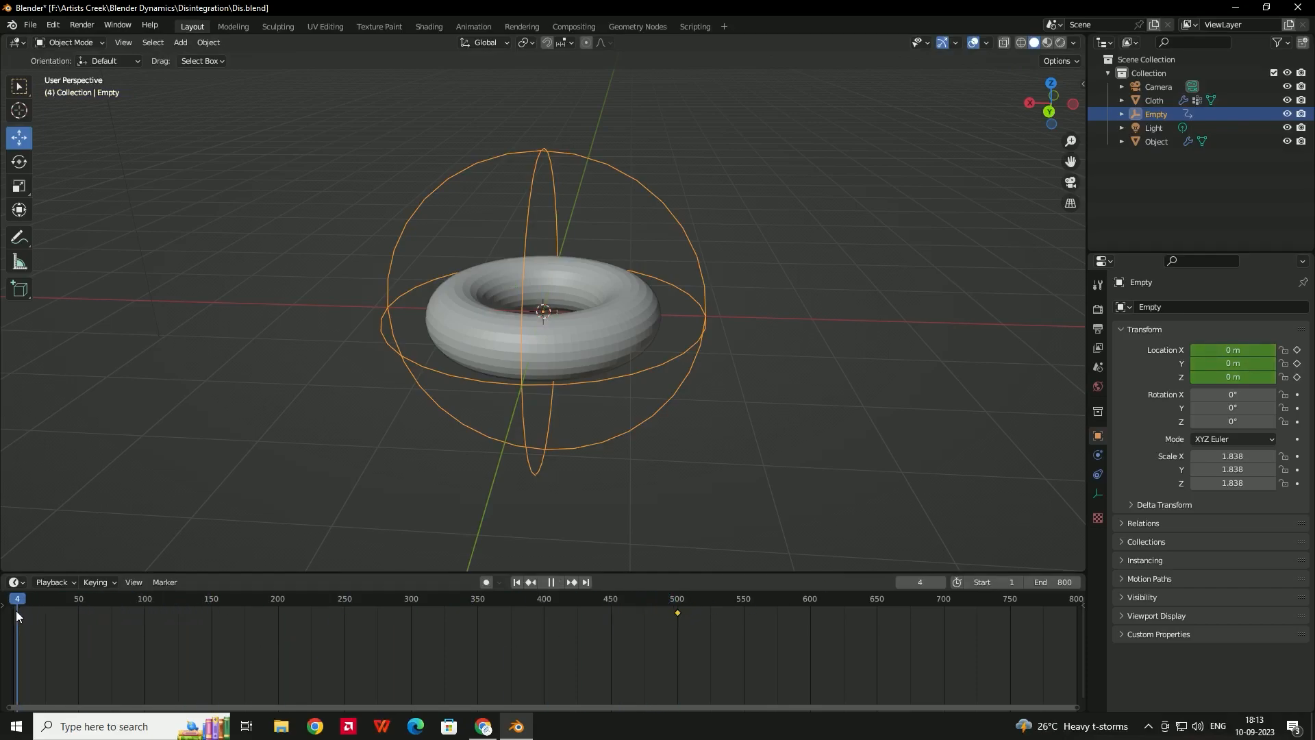
{"action": "key", "text": "g"}
{"action": "key", "text": "x"}
{"action": "left_click", "coordinate": [747, 329]}
{"action": "key", "text": "g"}
{"action": "key", "text": "z"}
{"action": "left_click", "coordinate": [753, 273]}
{"action": "left_click_drag", "start_coordinate": [744, 258], "coordinate": [829, 260]}
{"action": "right_click", "coordinate": [1211, 350]}
{"action": "left_click", "coordinate": [1207, 350]}
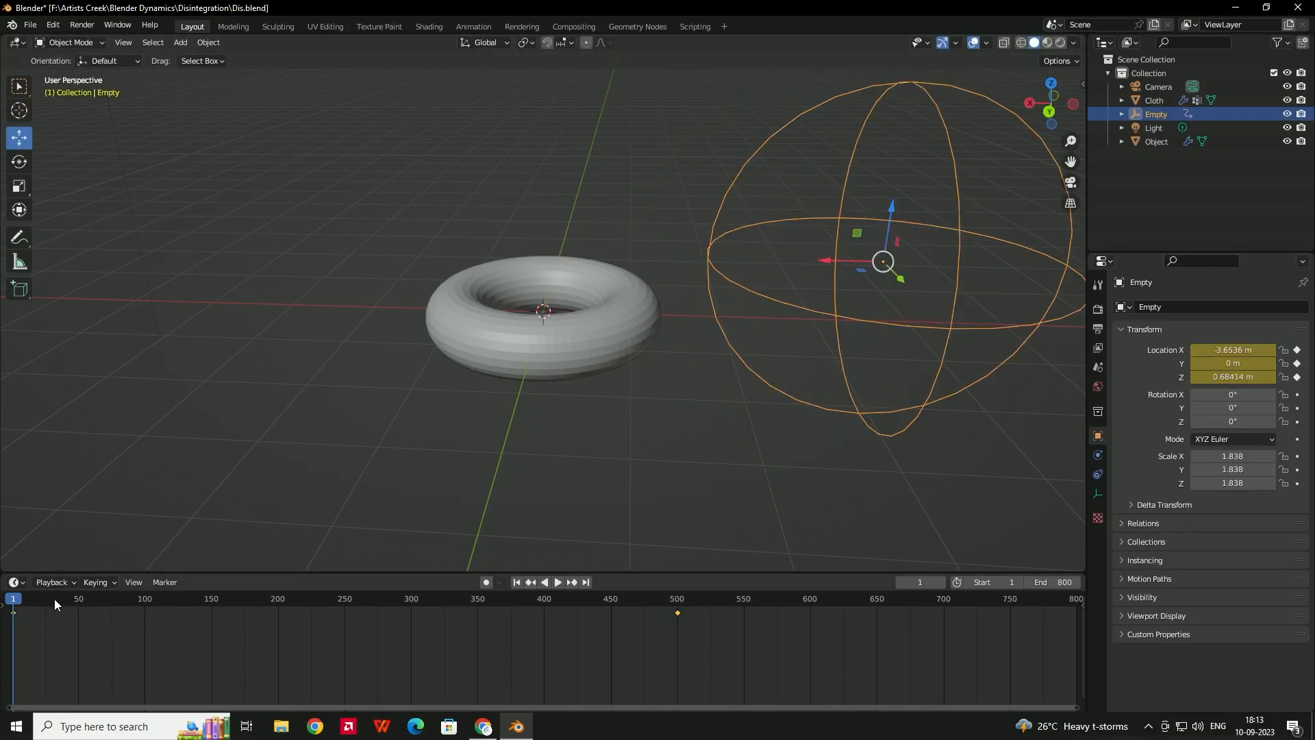
{"action": "mouse_move", "coordinate": [39, 598]}
{"action": "left_mouse_down"}
{"action": "mouse_move", "coordinate": [366, 600]}
{"action": "mouse_move", "coordinate": [556, 573]}
{"action": "mouse_move", "coordinate": [21, 600]}
{"action": "left_mouse_up"}
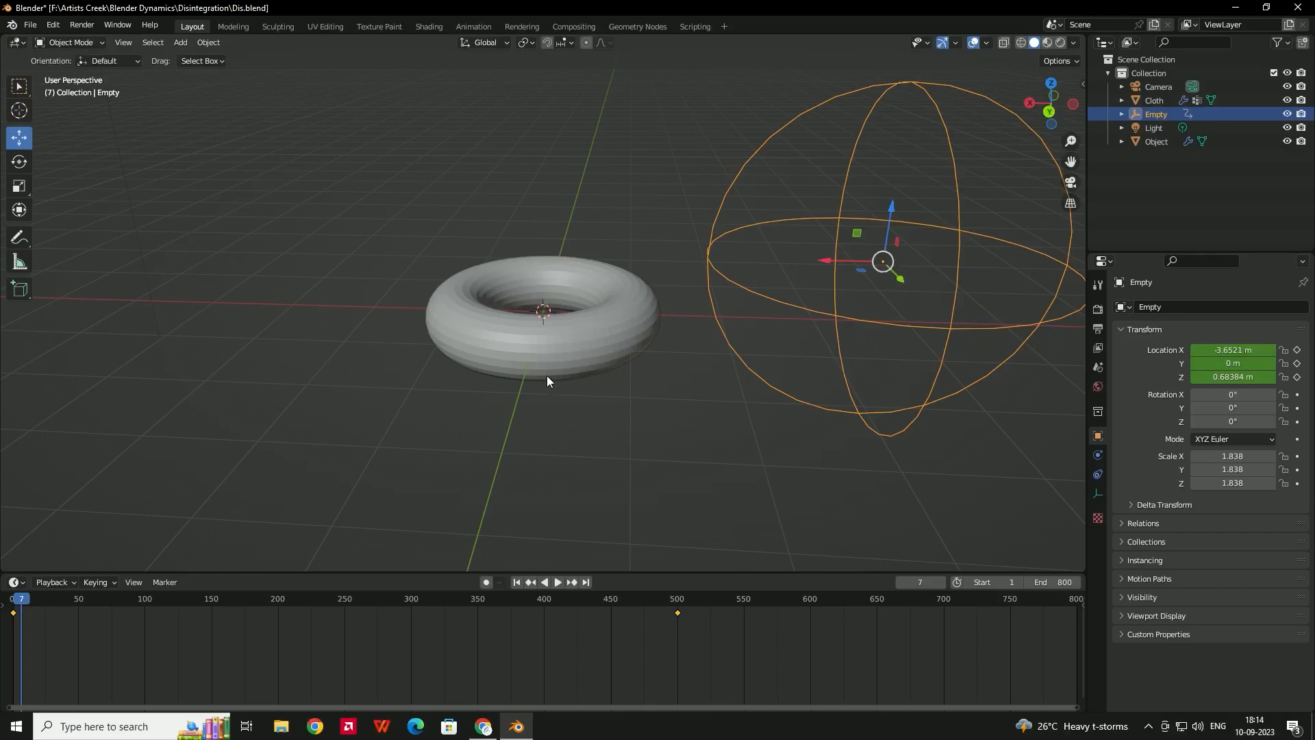
Add a Turbulence force field at the torus's centre and select it.
{"action": "middle_click_drag", "start_coordinate": [539, 382], "coordinate": [538, 406]}
{"action": "left_click", "coordinate": [598, 411]}
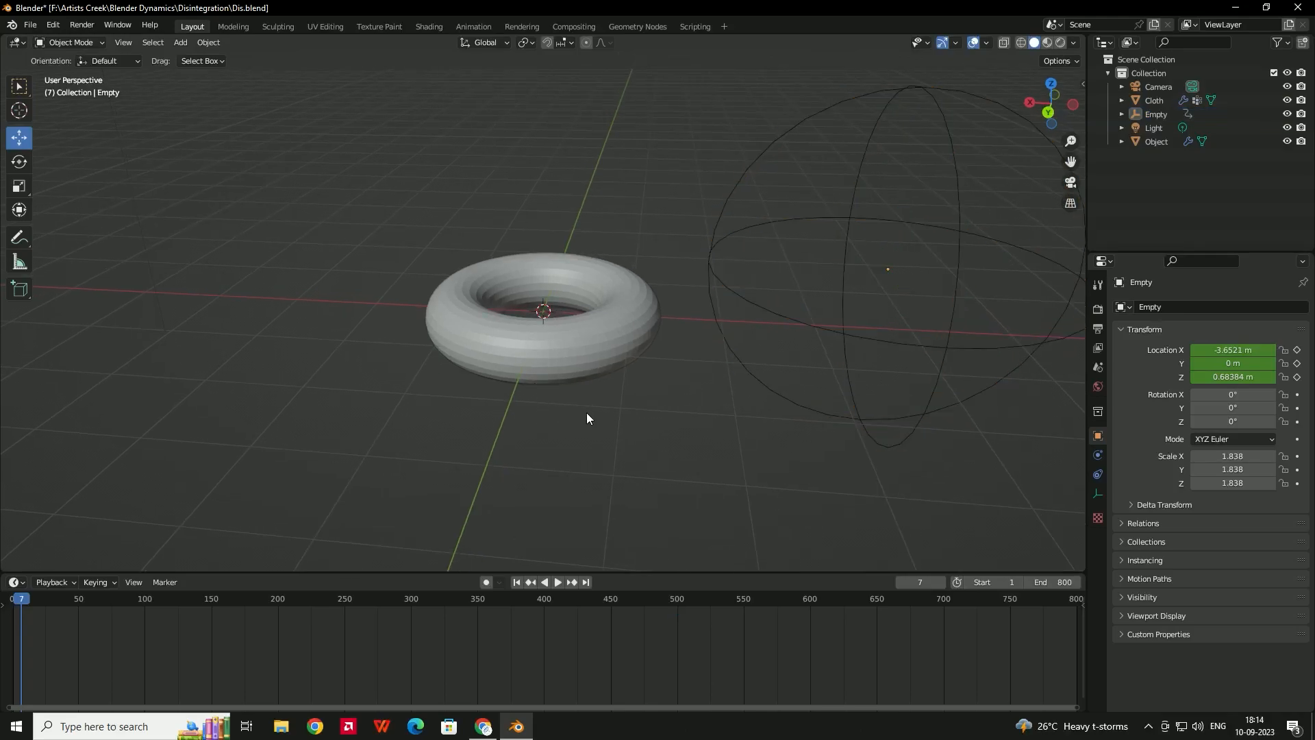
{"action": "key", "text": "shift+a"}
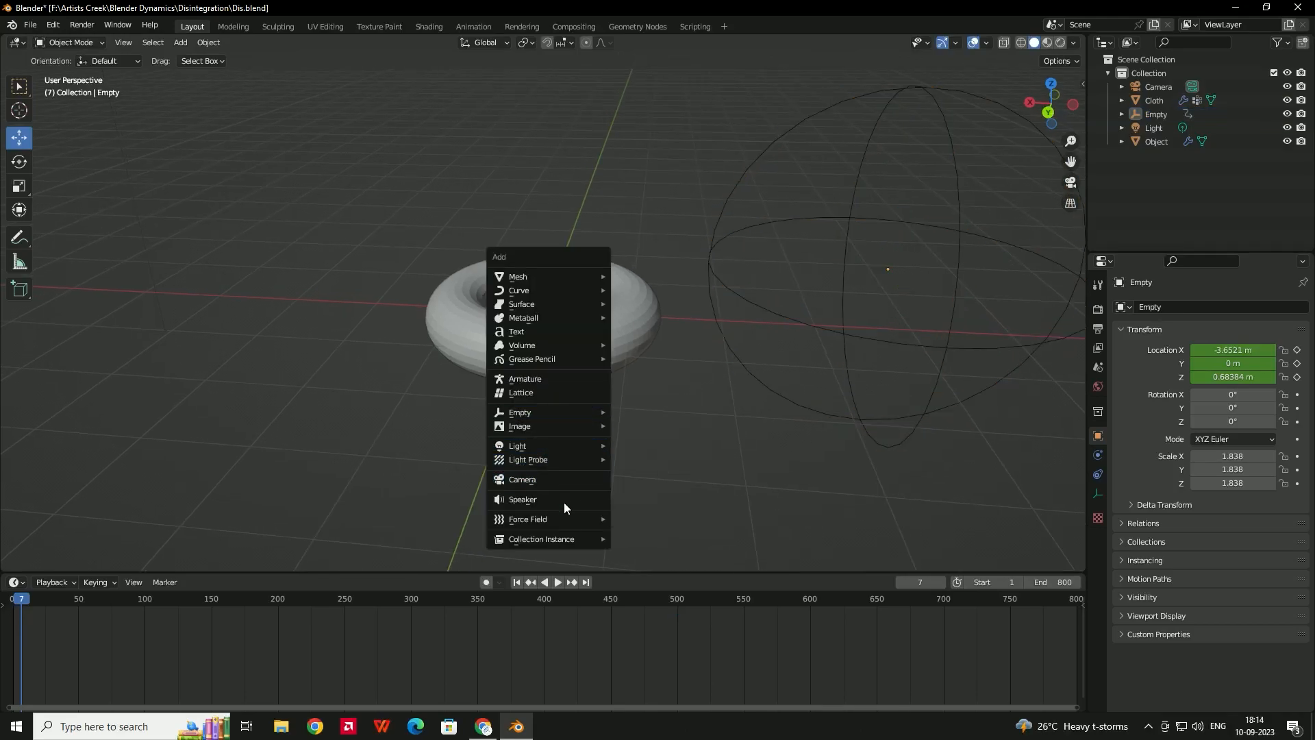
{"action": "mouse_move", "coordinate": [565, 516]}
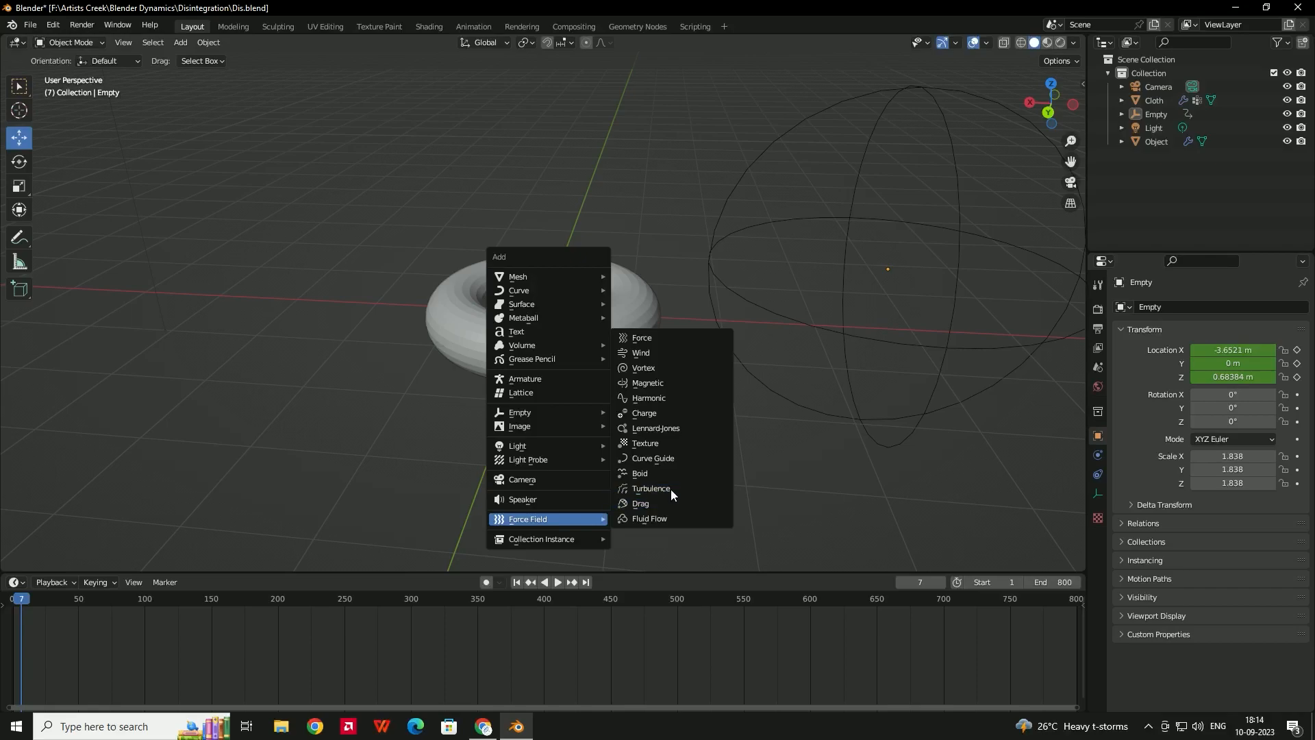
{"action": "left_click", "coordinate": [651, 488]}
{"action": "left_click", "coordinate": [1143, 158]}
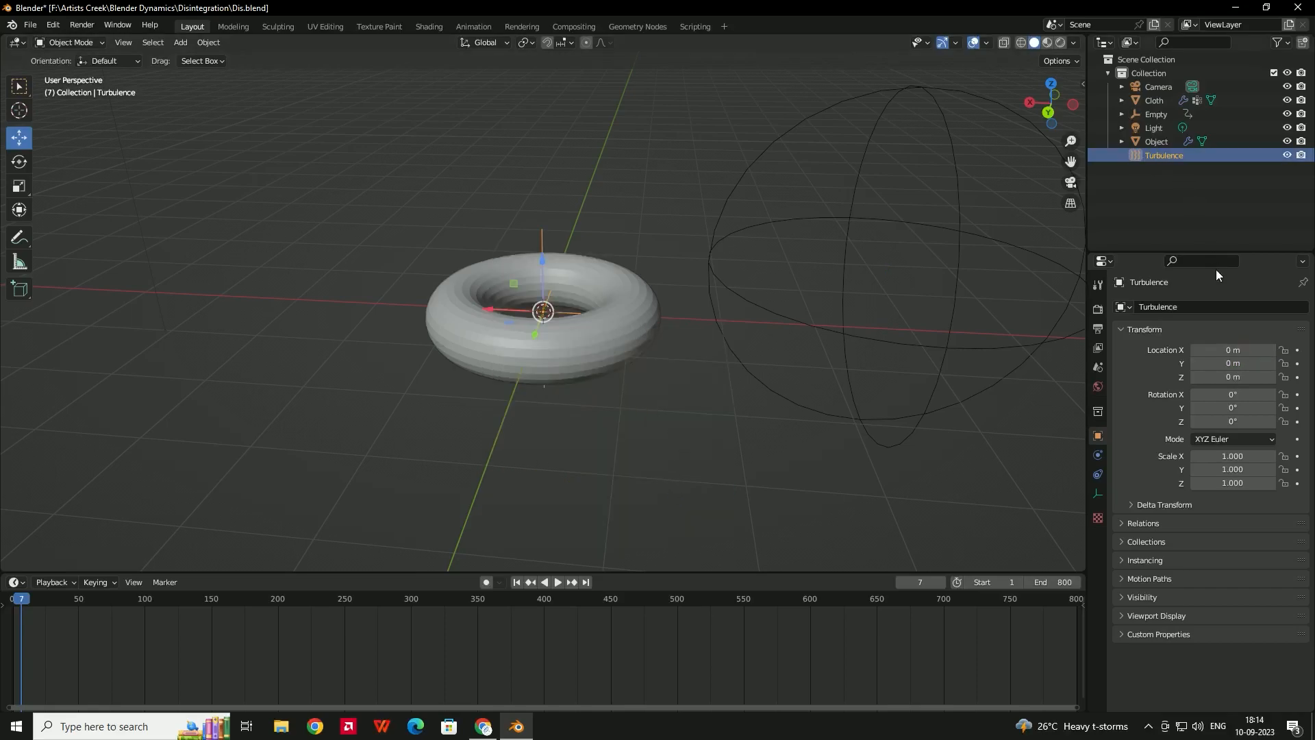
Set the Turbulence force field's strength to 300 in its physics settings.
{"action": "left_click", "coordinate": [1099, 454]}
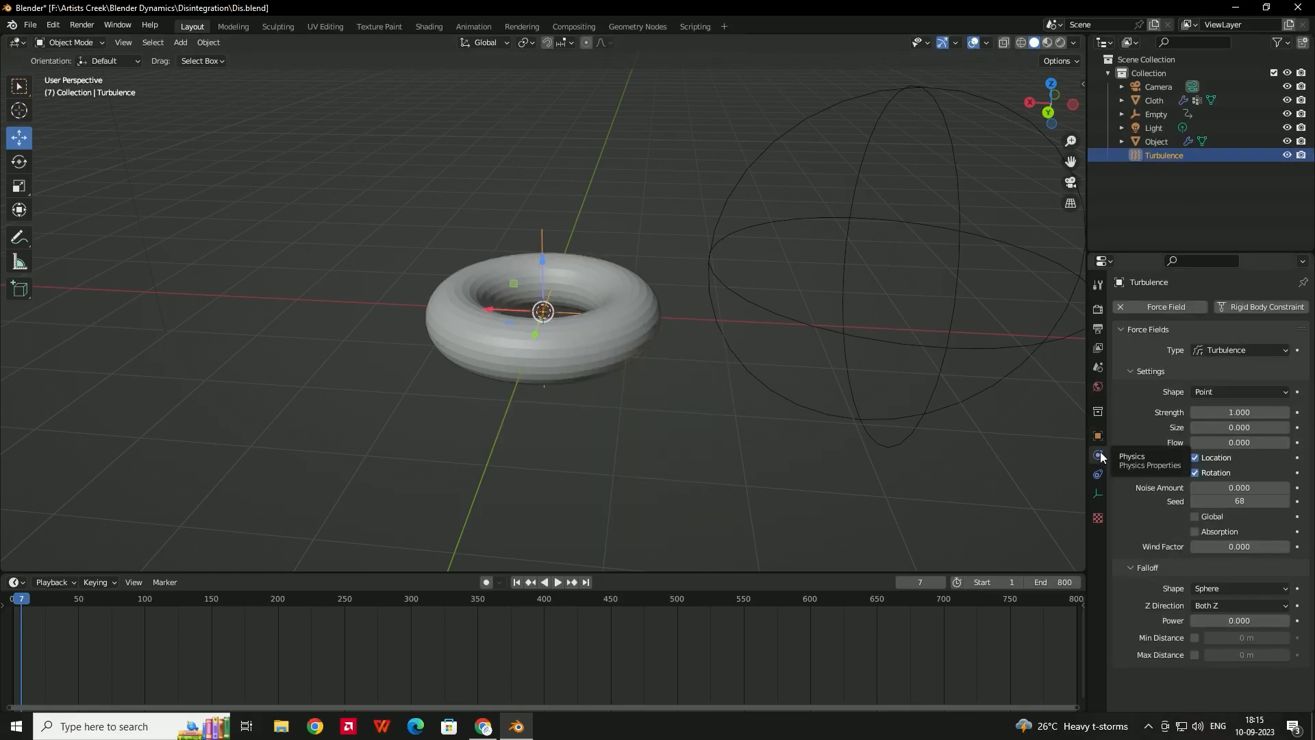
{"action": "double_click", "coordinate": [1223, 414]}
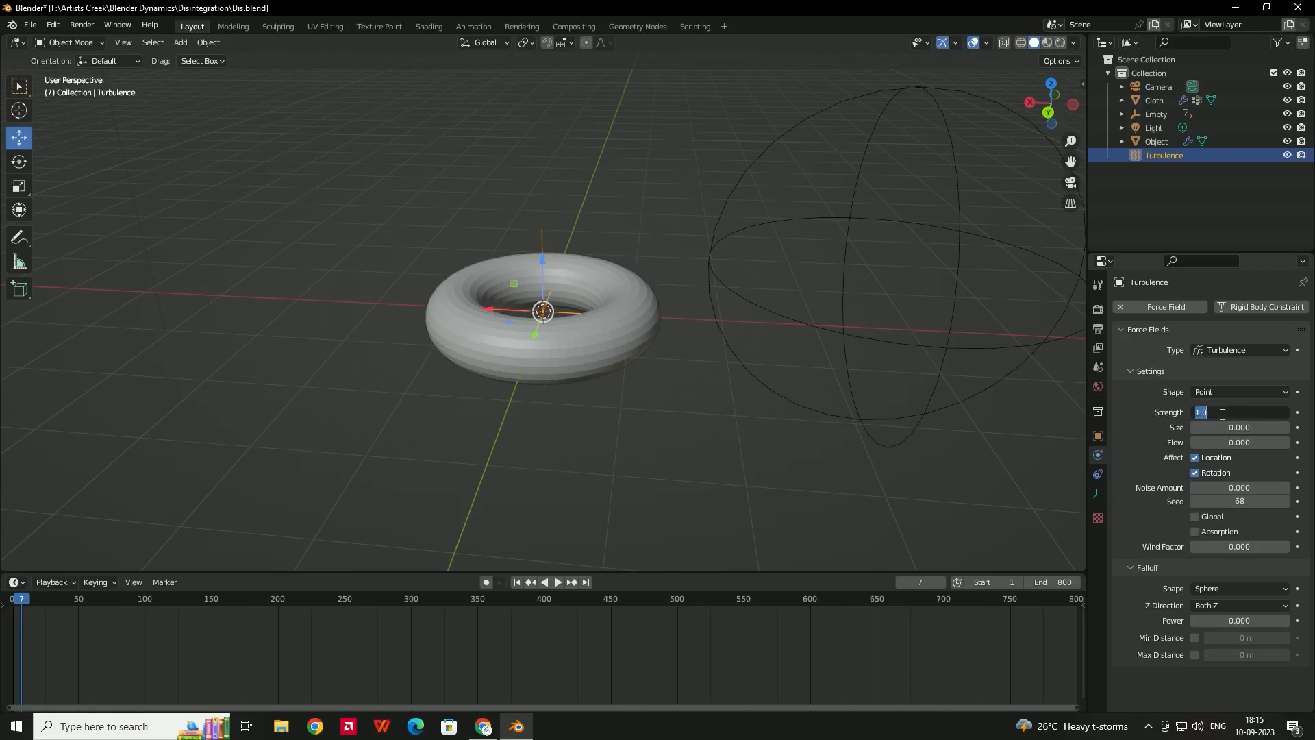
{"action": "type", "text": "500"}
{"action": "key", "text": "Return"}
{"action": "double_click", "coordinate": [1222, 412]}
{"action": "type", "text": "300"}
{"action": "key", "text": "Return"}
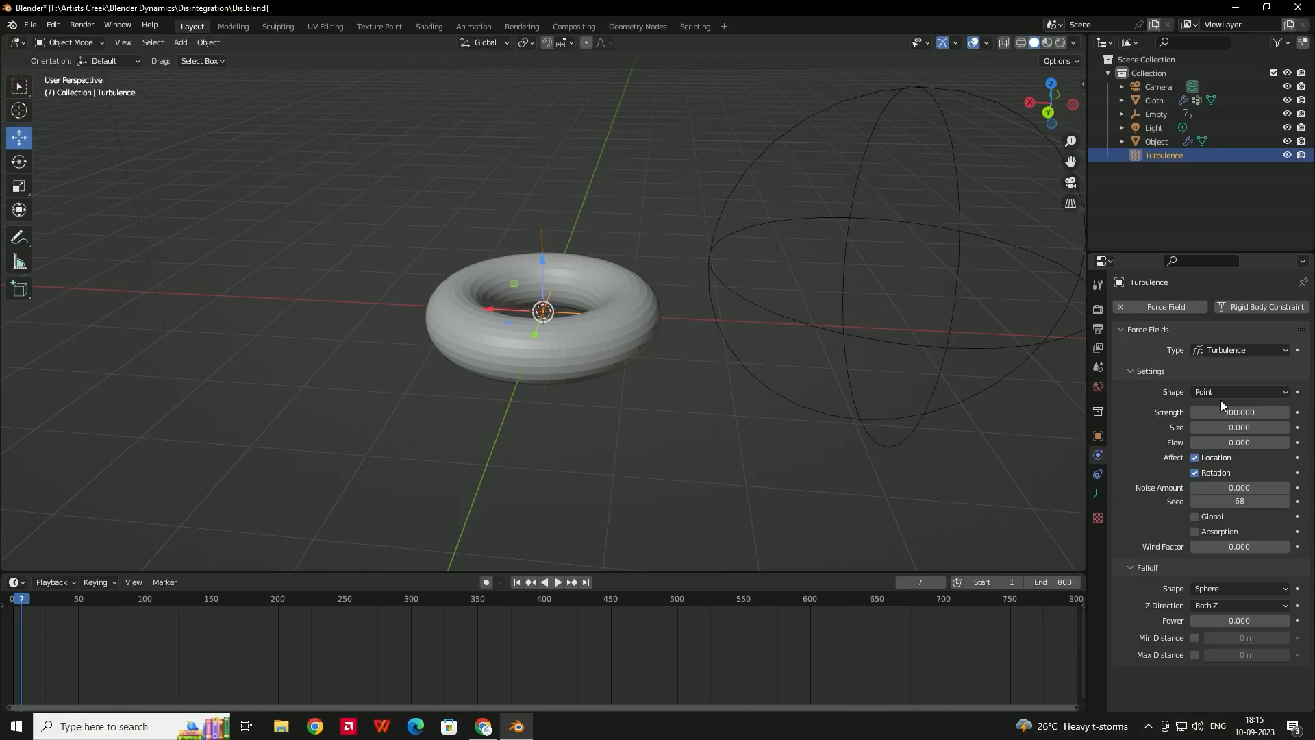
Set the Turbulence force field's size to 3 and its flow to 2.
{"action": "left_click", "coordinate": [1235, 427]}
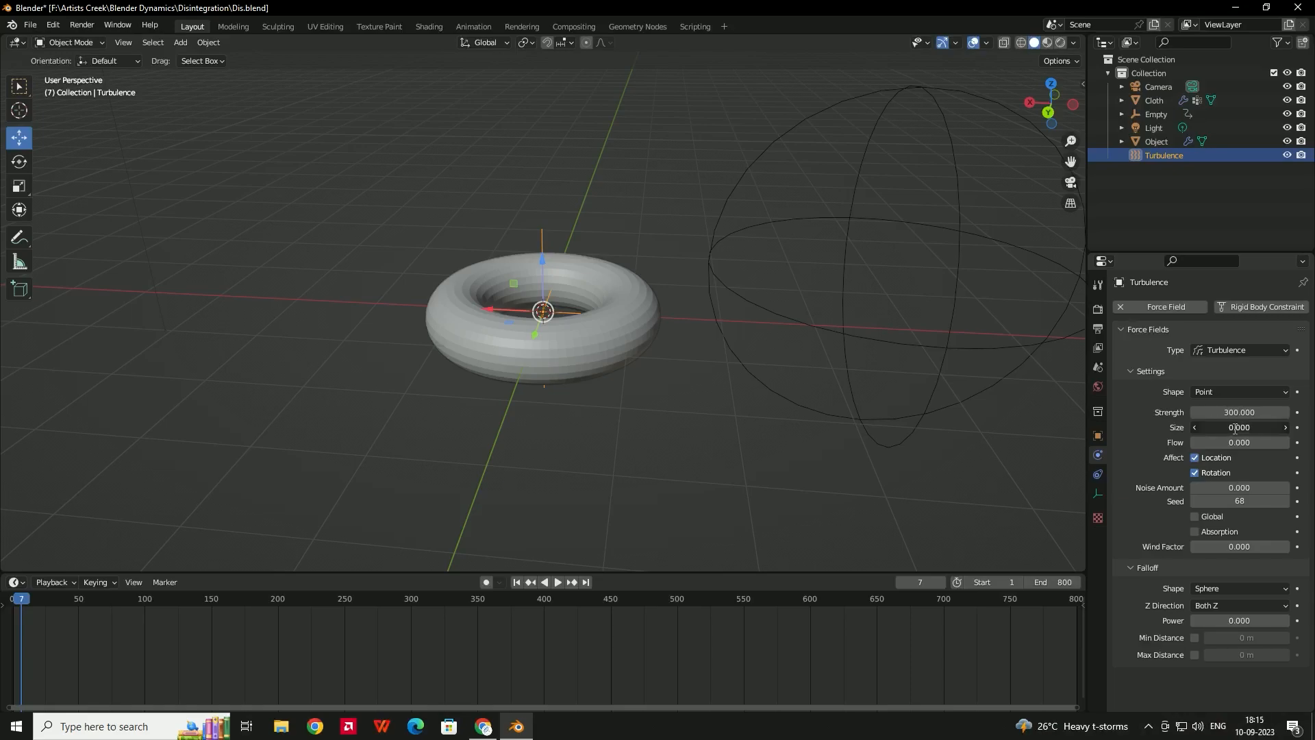
{"action": "type", "text": "3"}
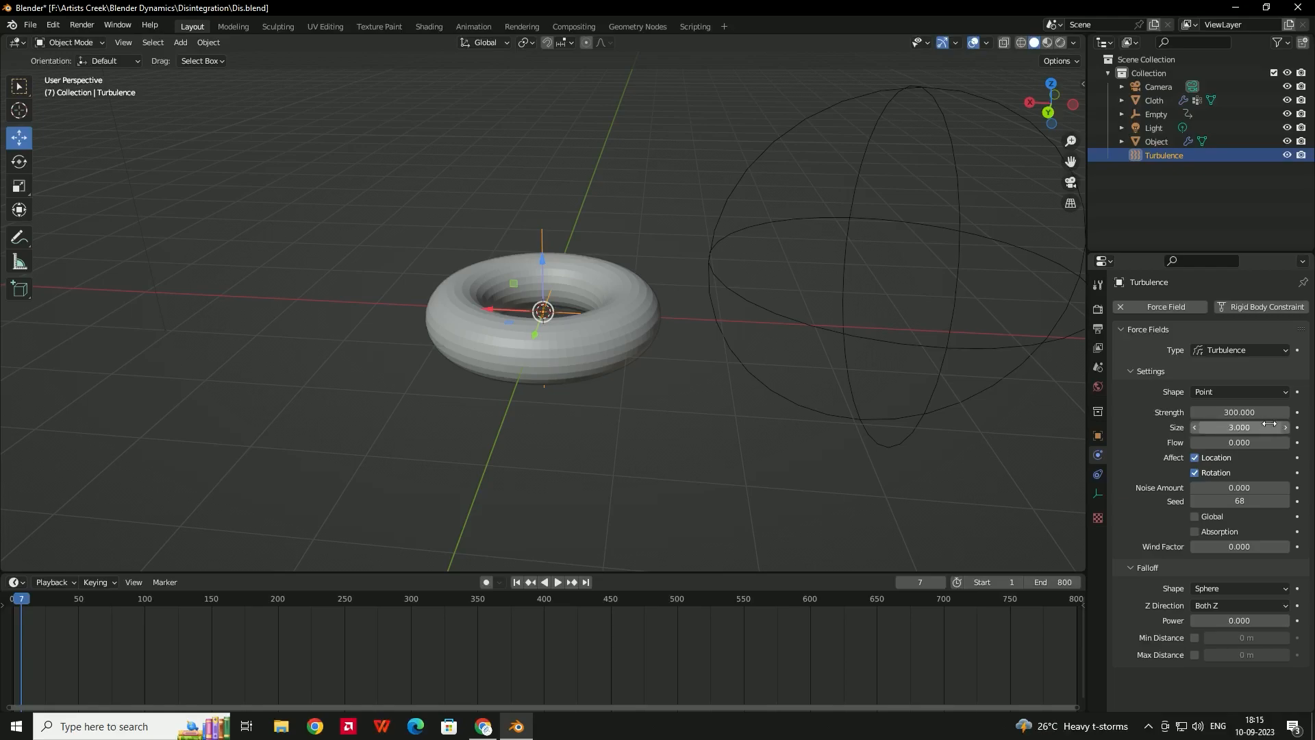
{"action": "key", "text": "Return"}
{"action": "left_click", "coordinate": [1254, 444]}
{"action": "type", "text": "2"}
{"action": "key", "text": "Return"}
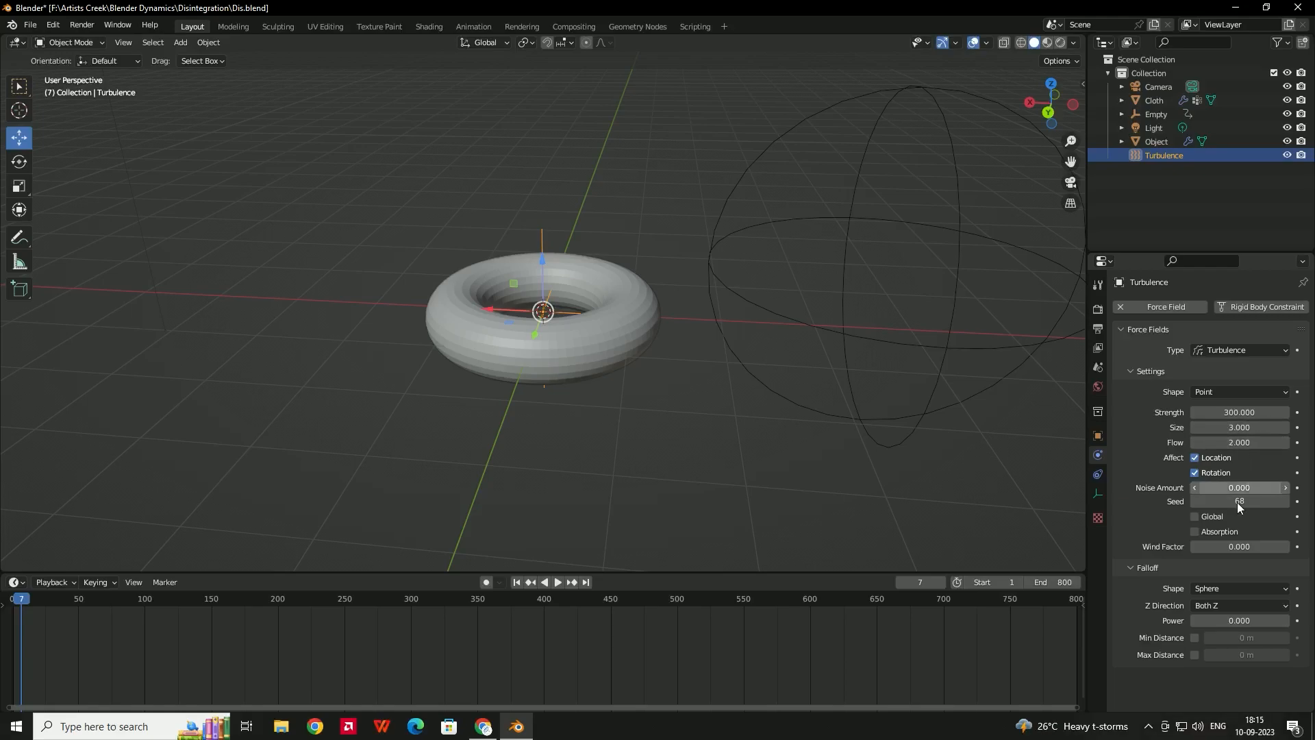
{"action": "left_click", "coordinate": [1249, 500]}
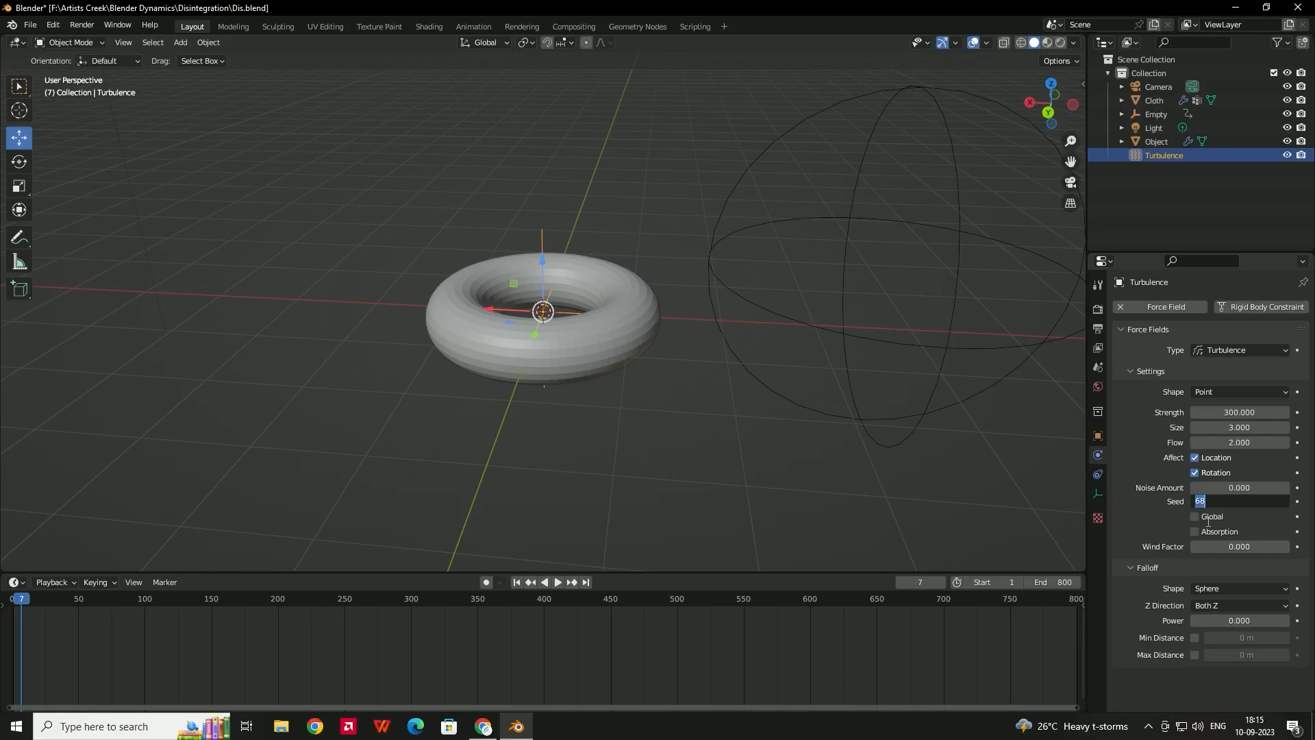
{"action": "key", "text": "Return"}
Add a Force-type force field at the torus's centre.
{"action": "left_click", "coordinate": [516, 322]}
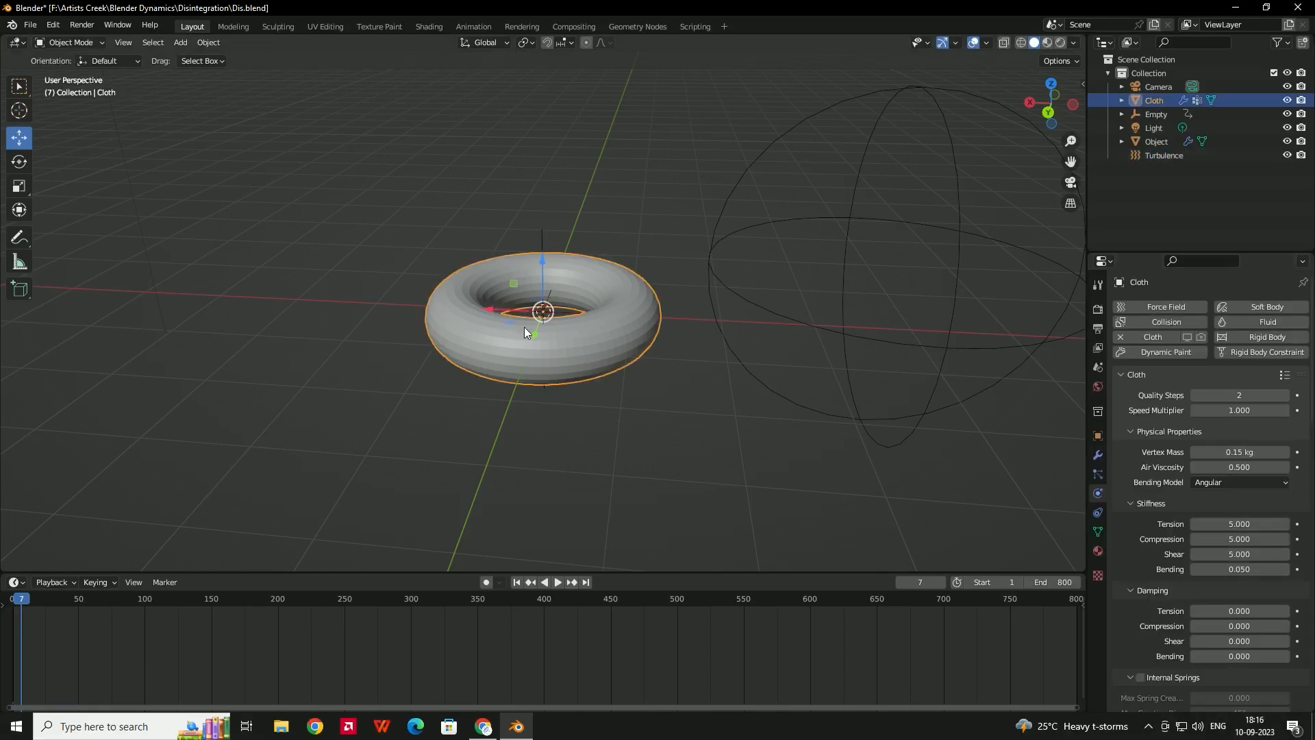
{"action": "left_click", "coordinate": [683, 368]}
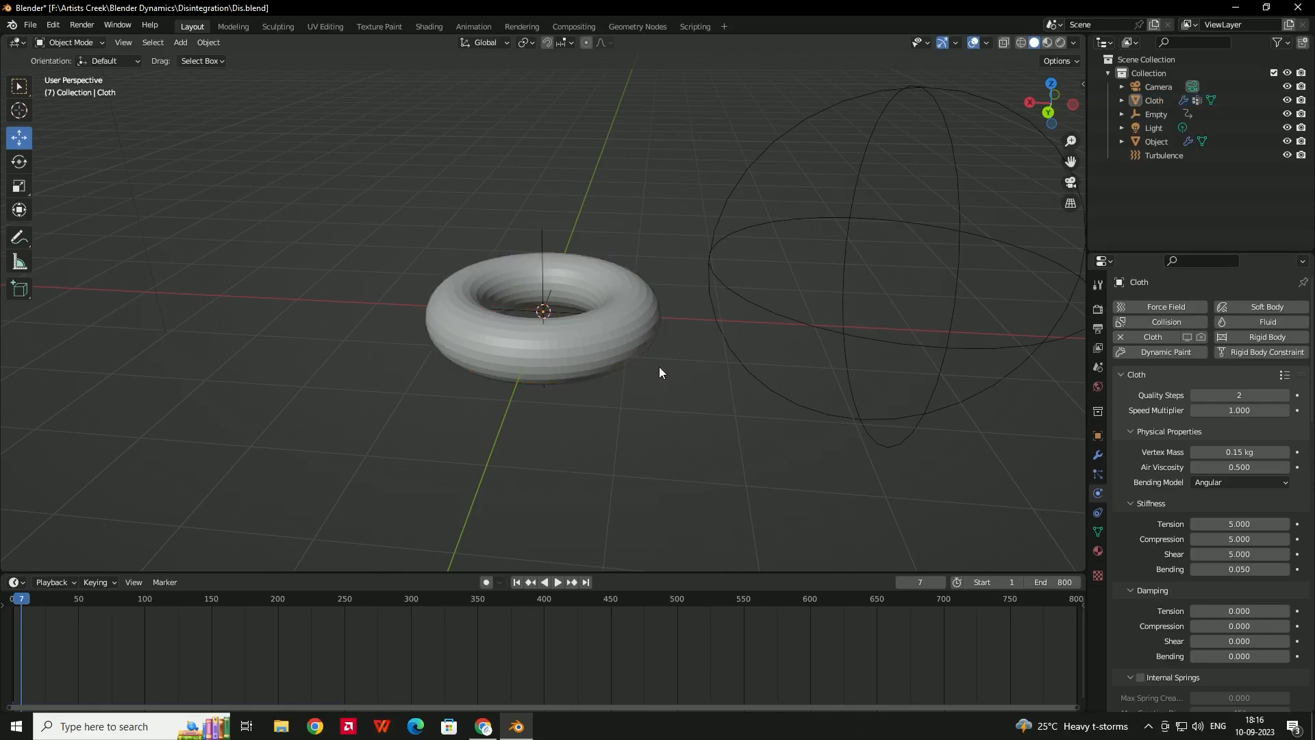
{"action": "key", "text": "shift+a"}
{"action": "mouse_move", "coordinate": [664, 370]}
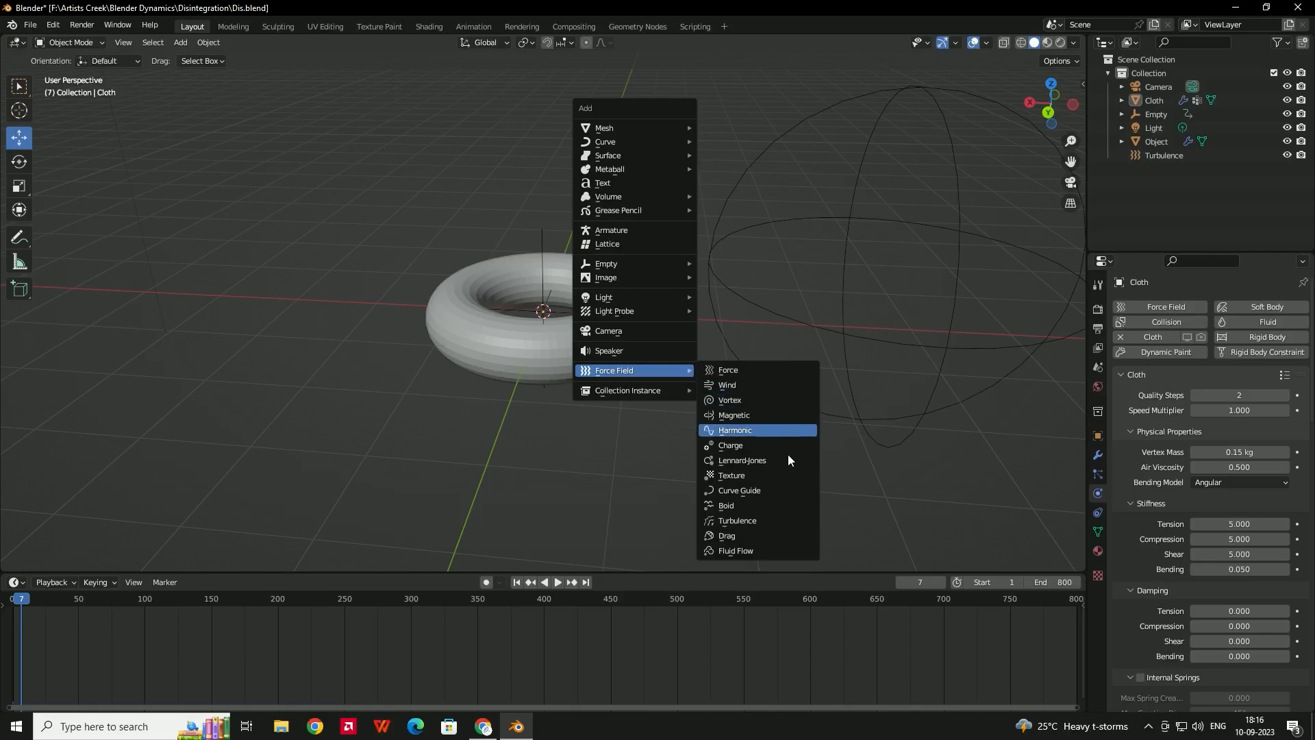
{"action": "left_click", "coordinate": [759, 370]}
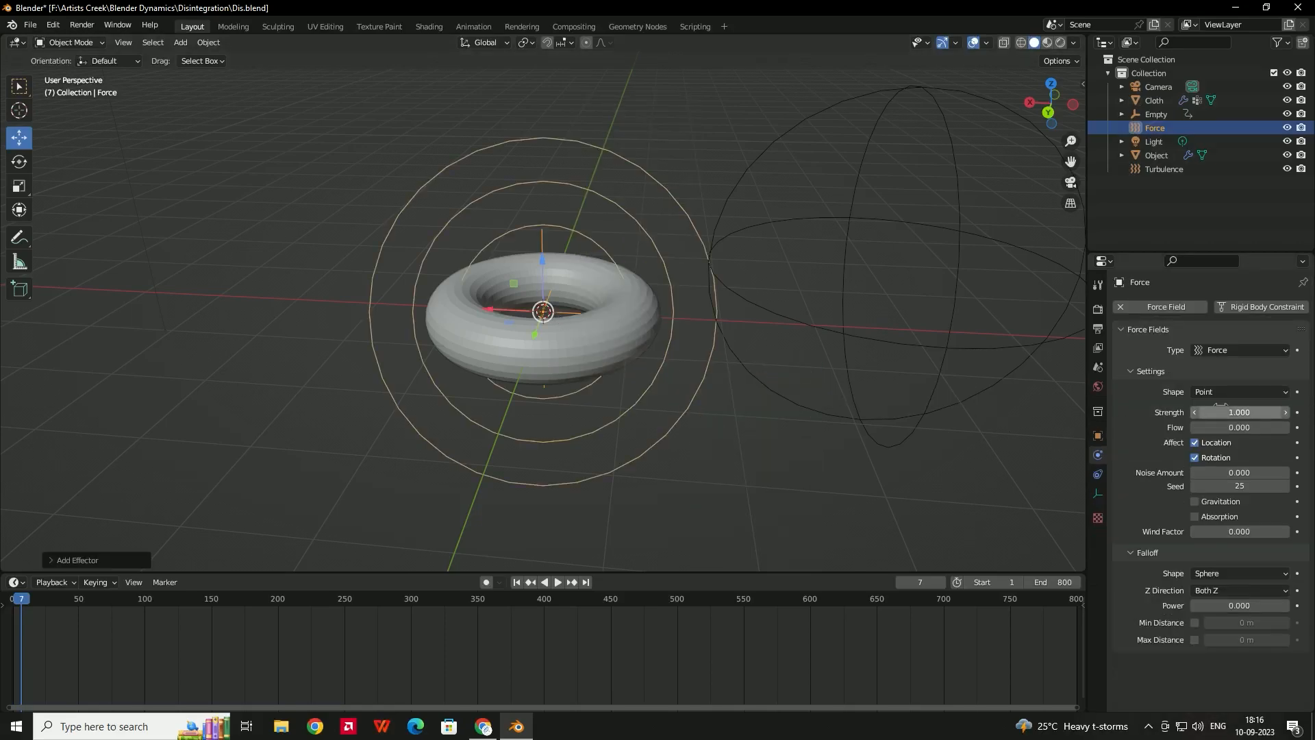
Set the Force field's strength to -350, its flow to 30 and its seed to 100.
{"action": "left_click", "coordinate": [1219, 414]}
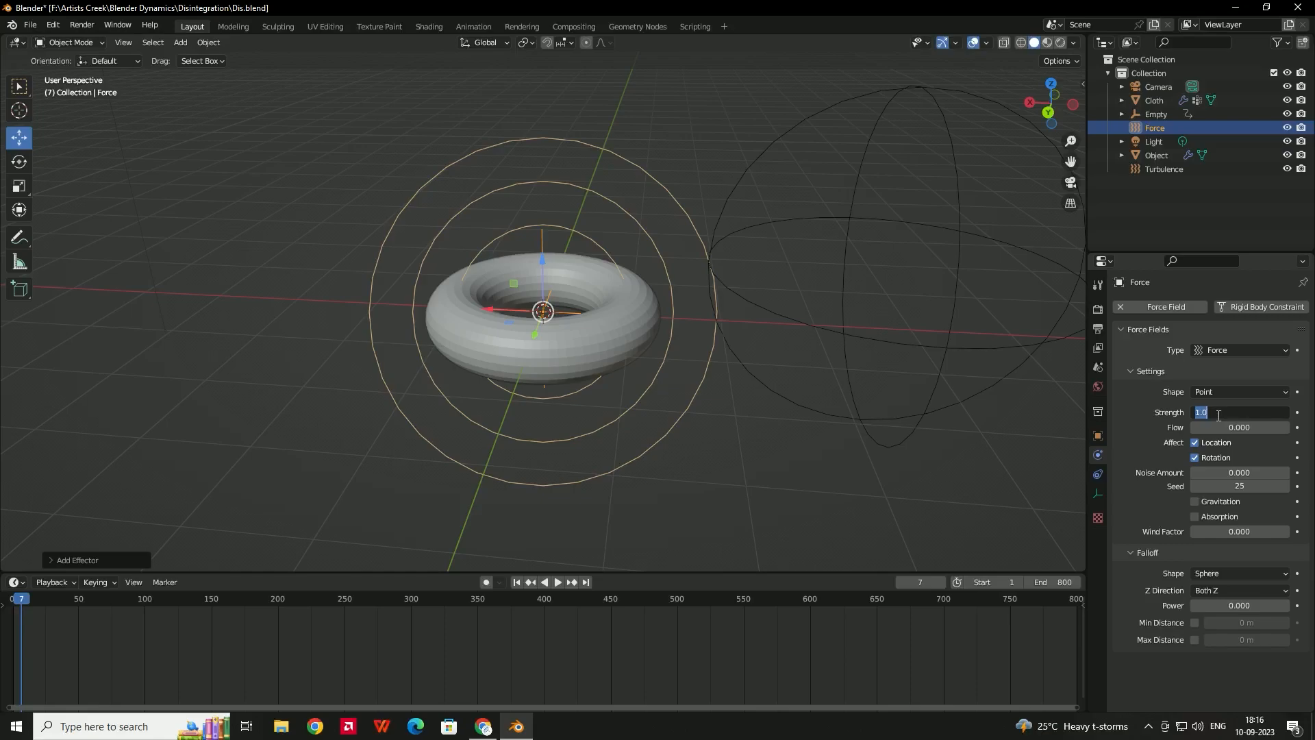
{"action": "key", "text": "BackSpace"}
{"action": "type", "text": "-350"}
{"action": "key", "text": "Tab"}
{"action": "type", "text": "30"}
{"action": "key", "text": "Return"}
{"action": "left_click", "coordinate": [1240, 488]}
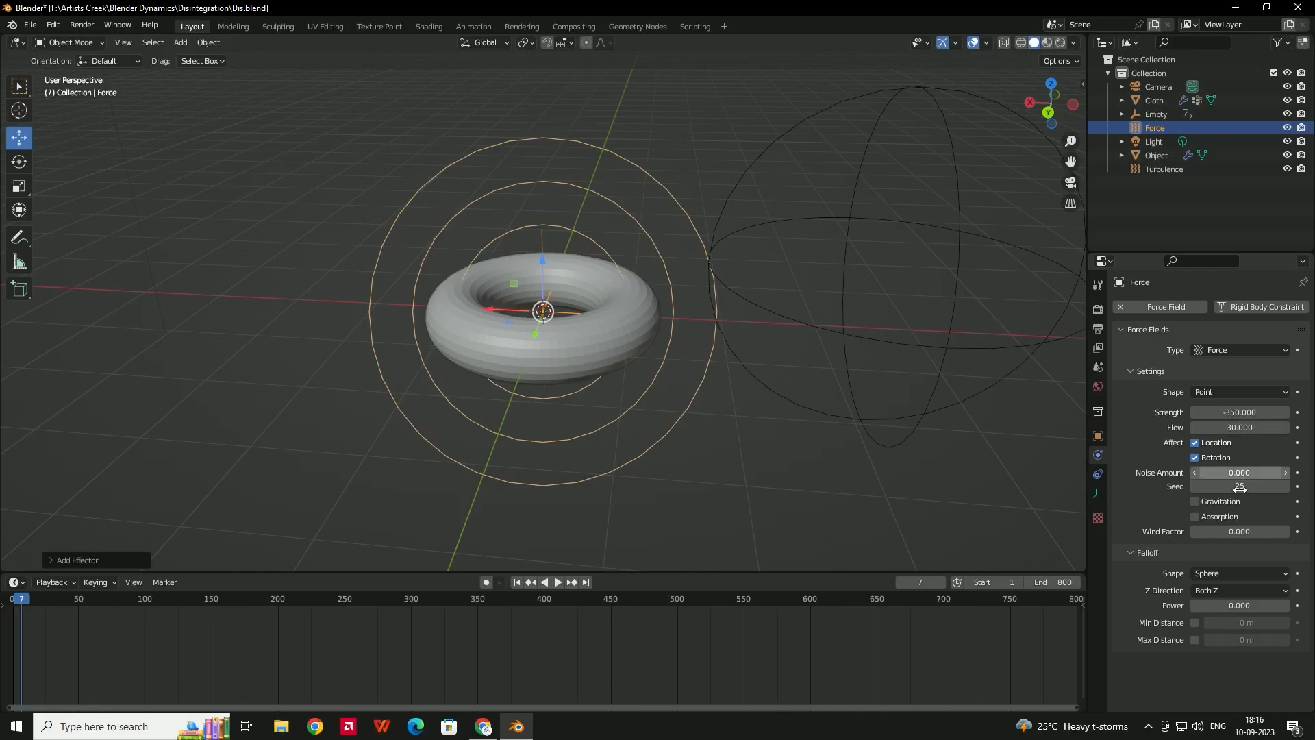
{"action": "type", "text": "100"}
{"action": "key", "text": "Return"}
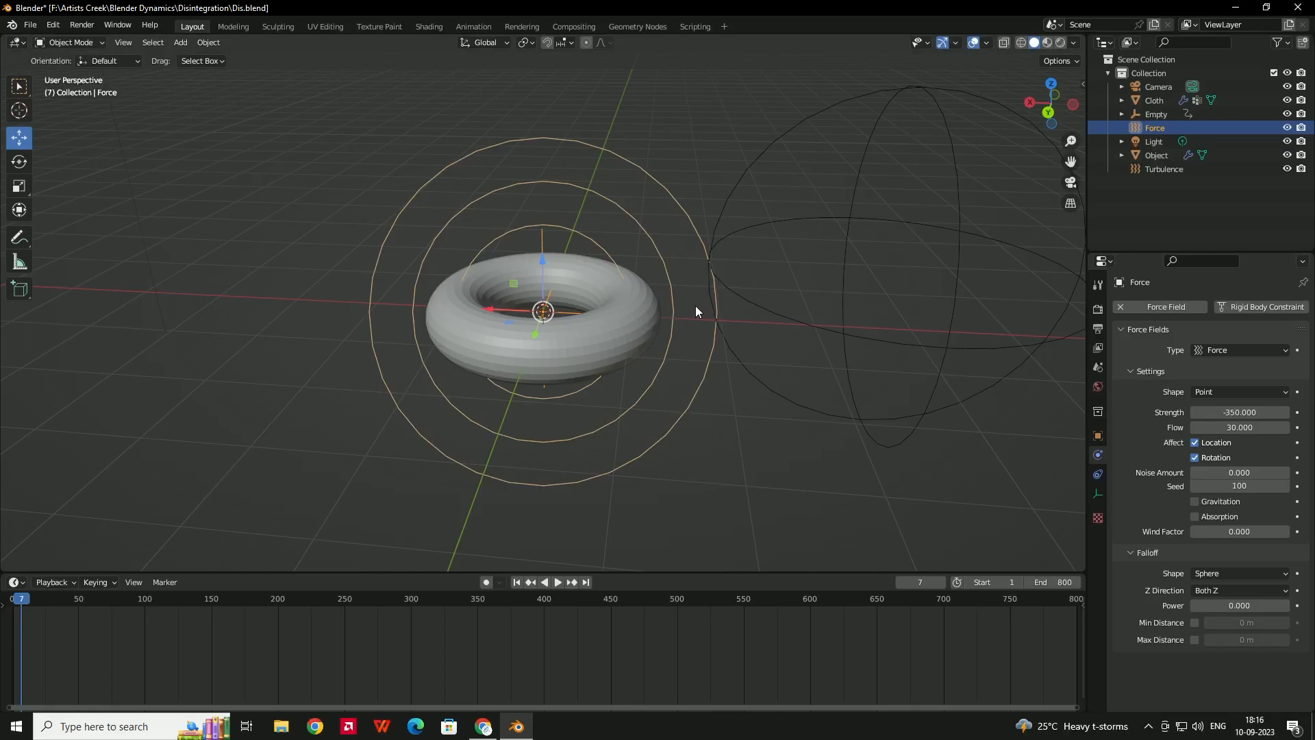
Select the Force field and move it along X and upwards, well away from the torus on the side opposite the sphere empty.
{"action": "left_click", "coordinate": [750, 299]}
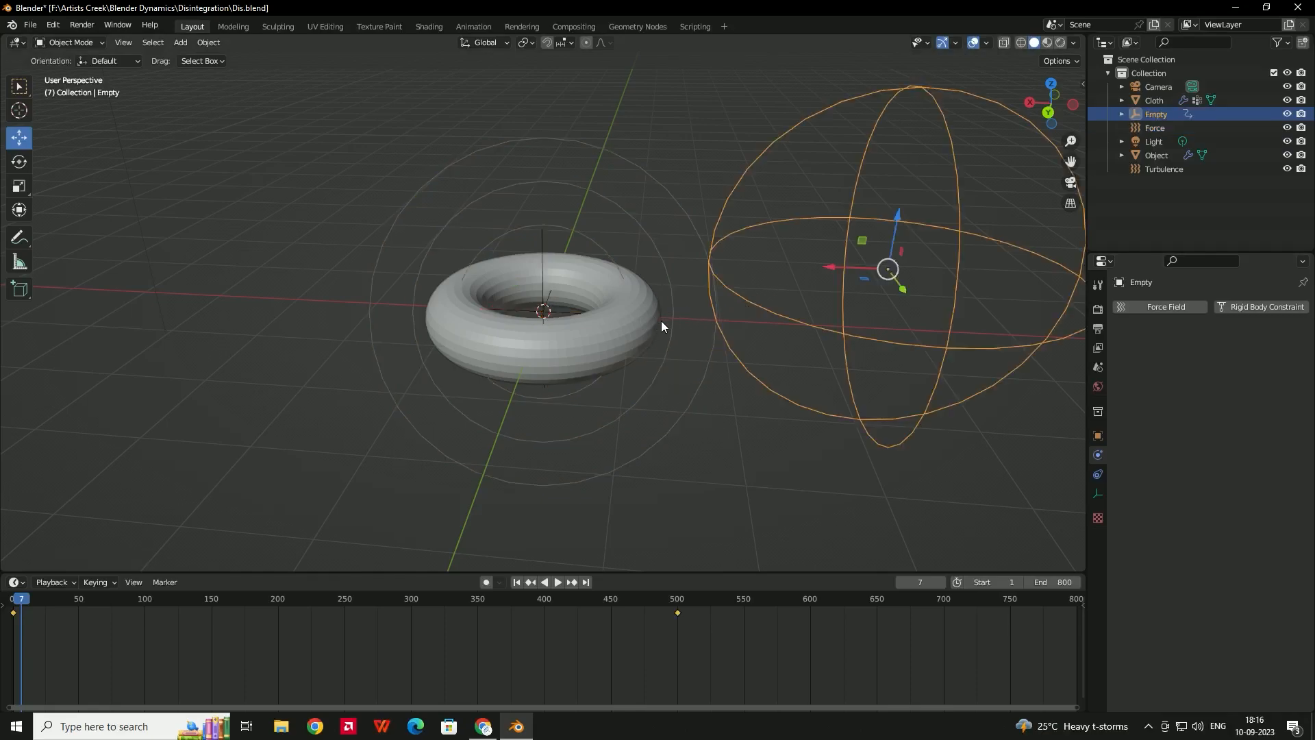
{"action": "left_click", "coordinate": [660, 321]}
{"action": "left_click", "coordinate": [767, 311]}
{"action": "left_click", "coordinate": [652, 335]}
{"action": "left_click", "coordinate": [664, 318]}
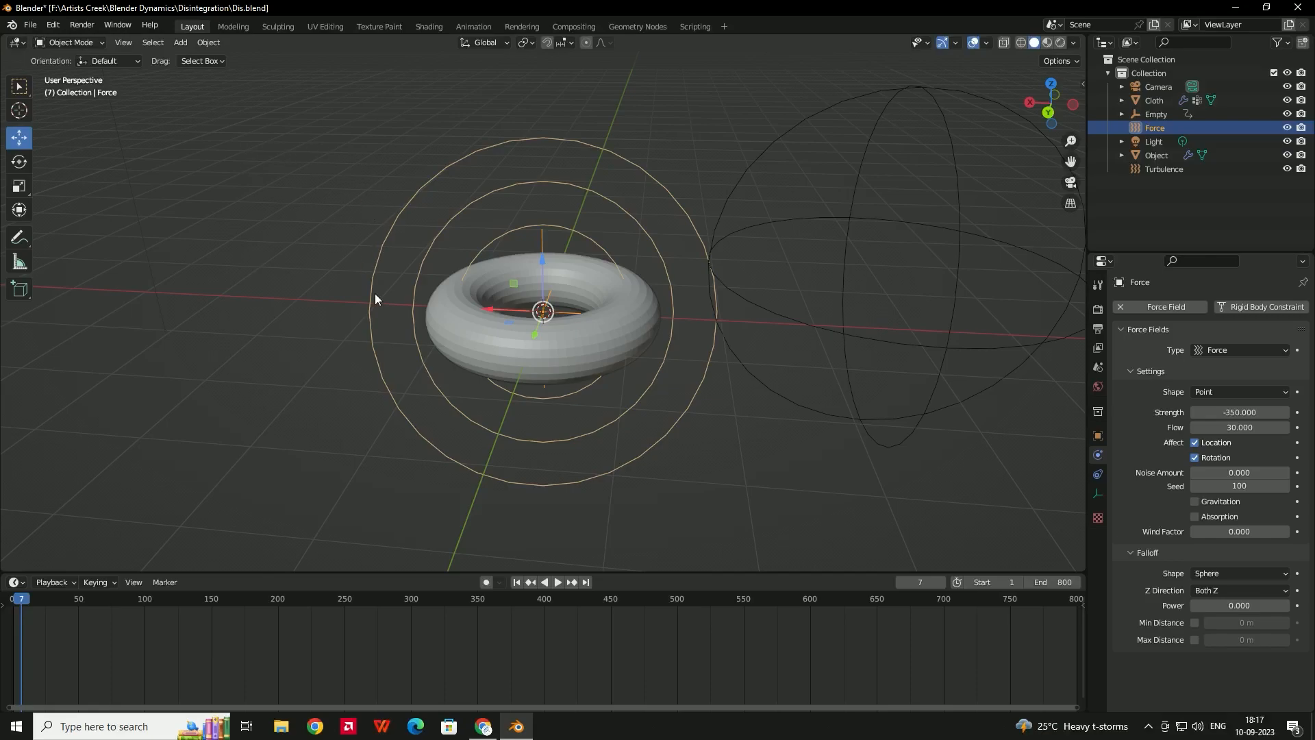
{"action": "left_click_drag", "start_coordinate": [496, 314], "coordinate": [205, 293]}
{"action": "left_click_drag", "start_coordinate": [247, 250], "coordinate": [207, 177]}
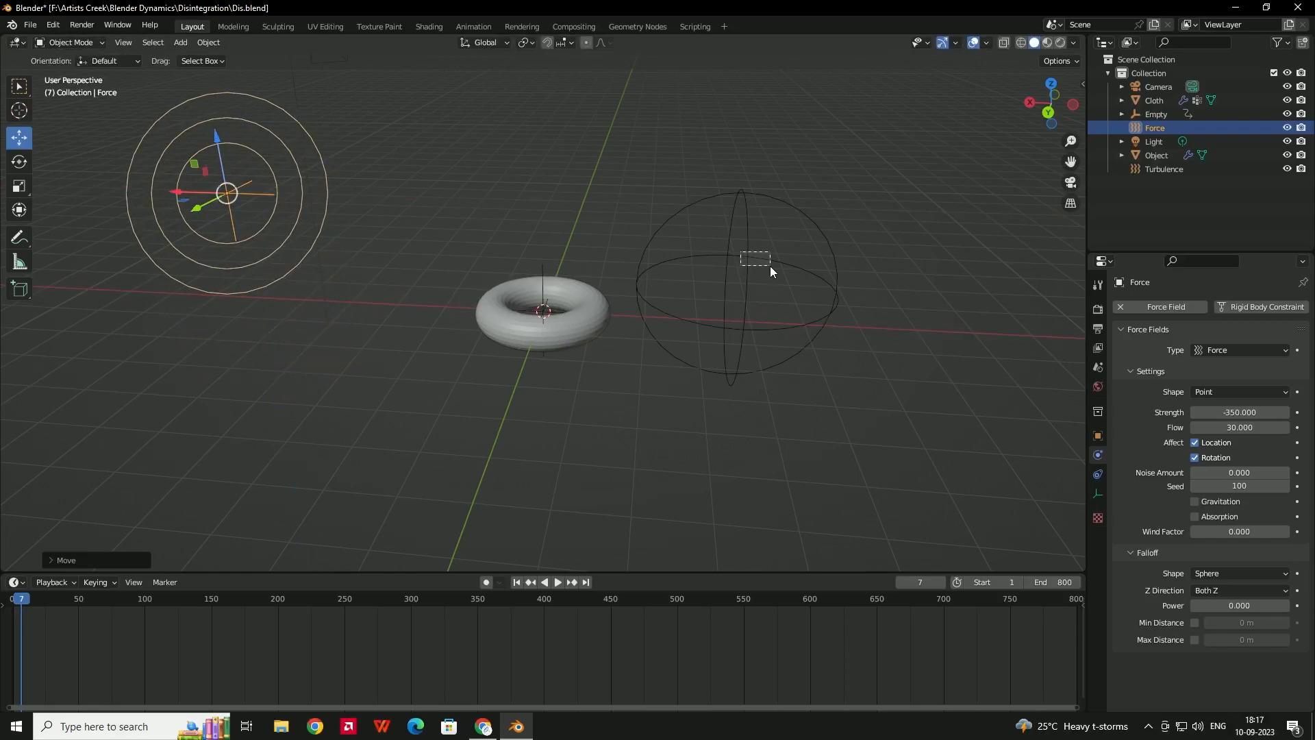
{"action": "left_click_drag", "start_coordinate": [770, 267], "coordinate": [770, 268]}
{"action": "left_click", "coordinate": [601, 305]}
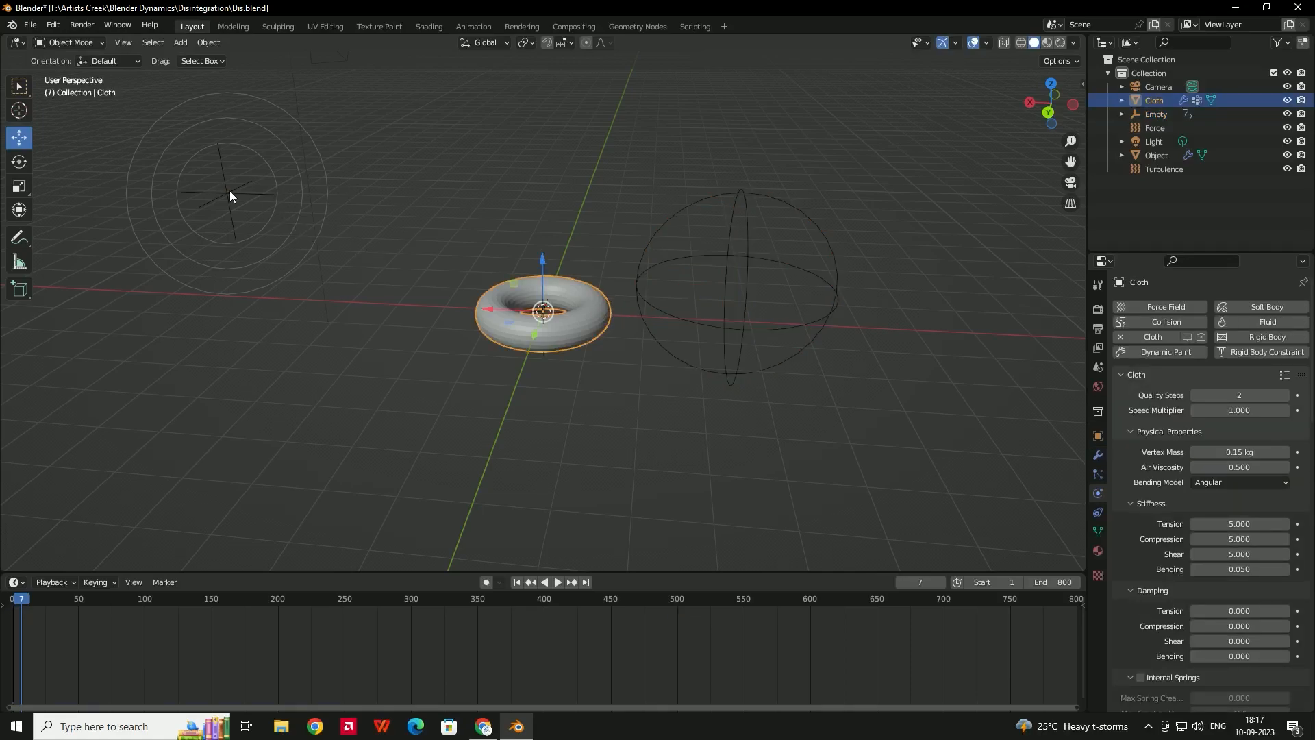
{"action": "scroll", "coordinate": [612, 316], "scroll_direction": "up", "scroll_amount": 5}
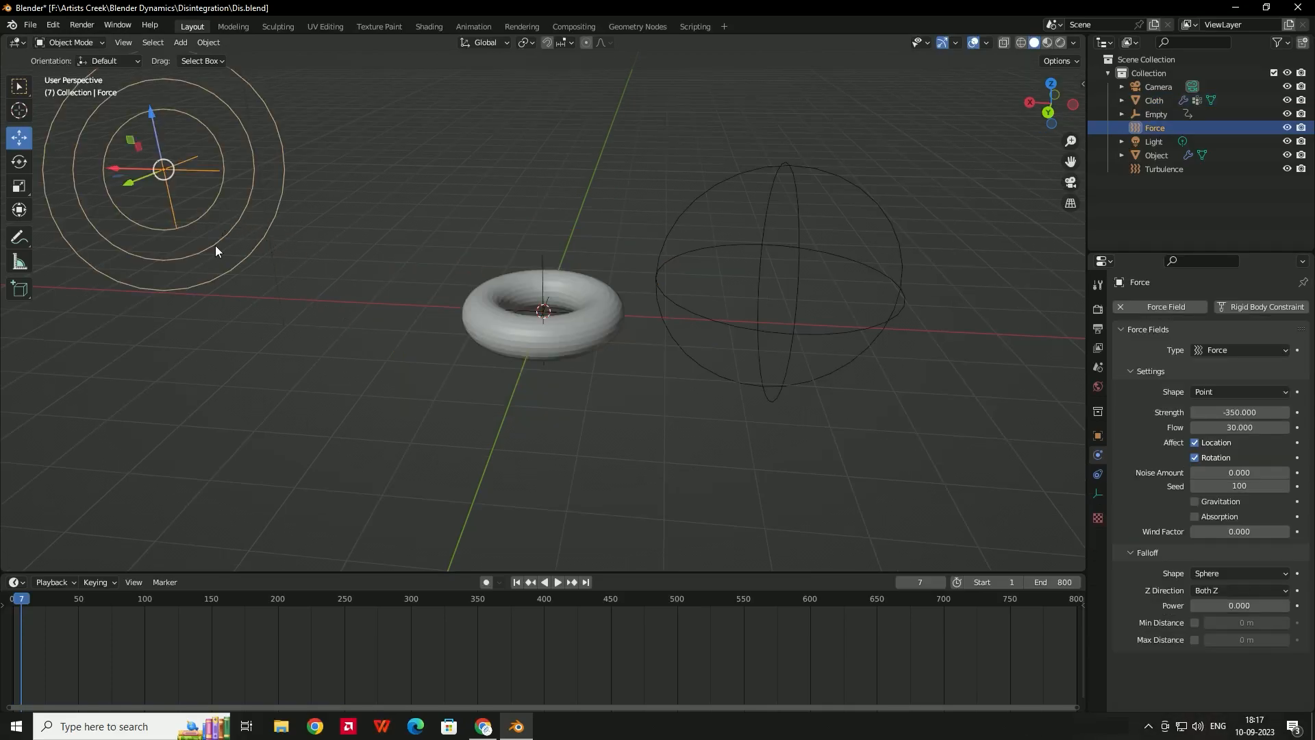
Keyframe the Force field's strength at -350 on frame 400.
{"action": "key", "text": "space"}
{"action": "left_click", "coordinate": [543, 599]}
{"action": "key", "text": "space"}
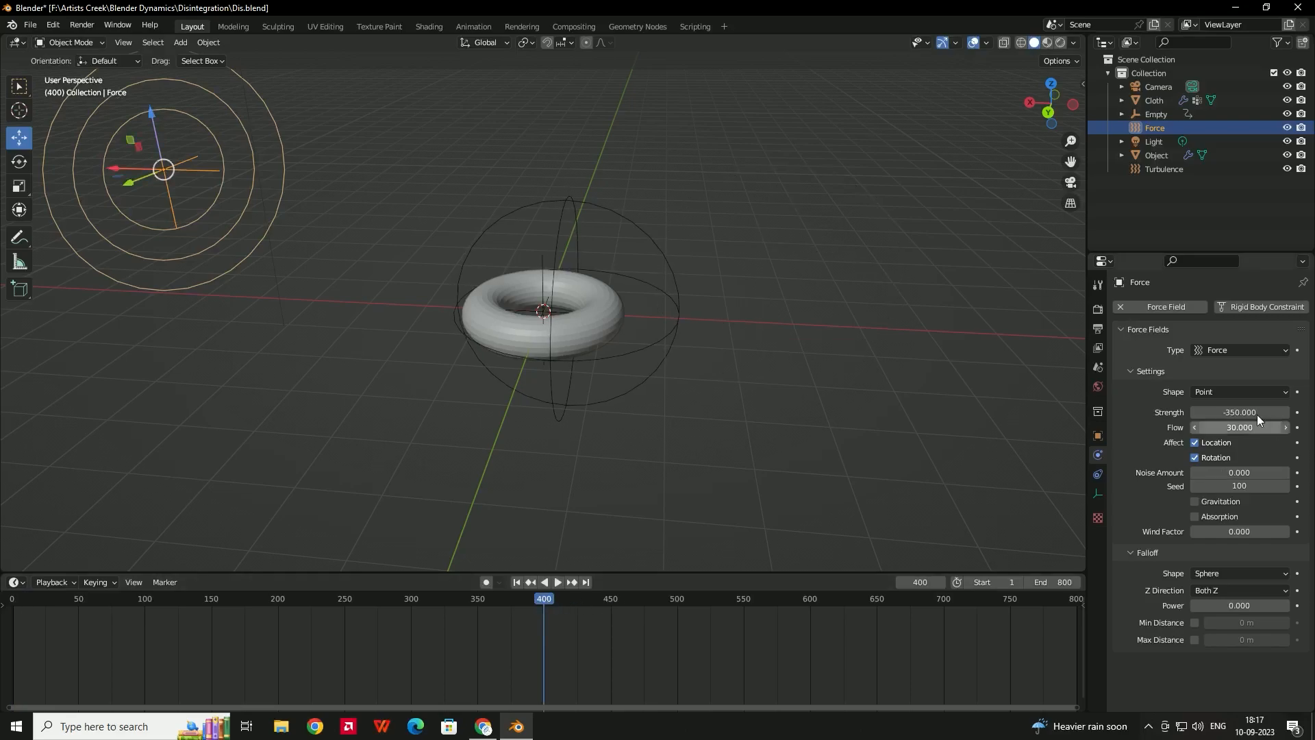
{"action": "left_click", "coordinate": [1236, 413]}
{"action": "key", "text": "Return"}
{"action": "right_click", "coordinate": [1204, 417]}
{"action": "left_click", "coordinate": [1195, 413]}
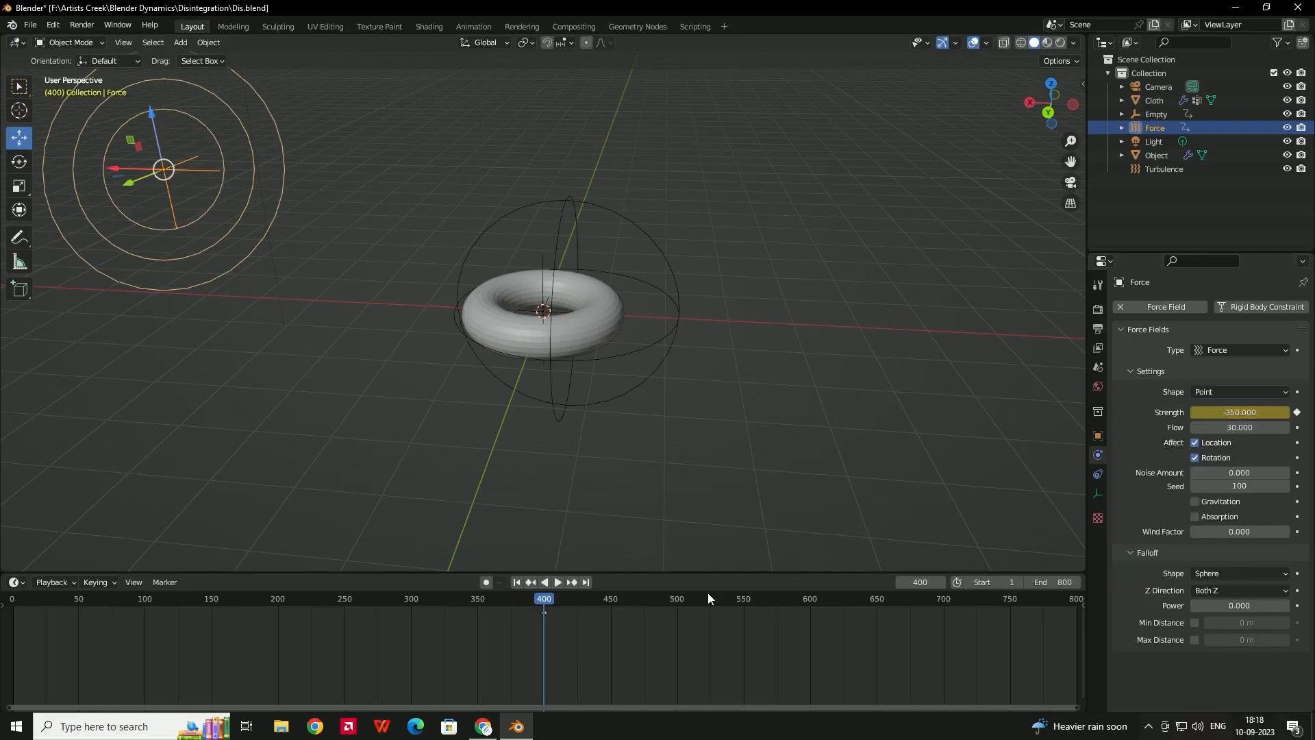
On frame 500, set the Force field's strength to -500 and keyframe it.
{"action": "left_click_drag", "start_coordinate": [593, 602], "coordinate": [681, 601]}
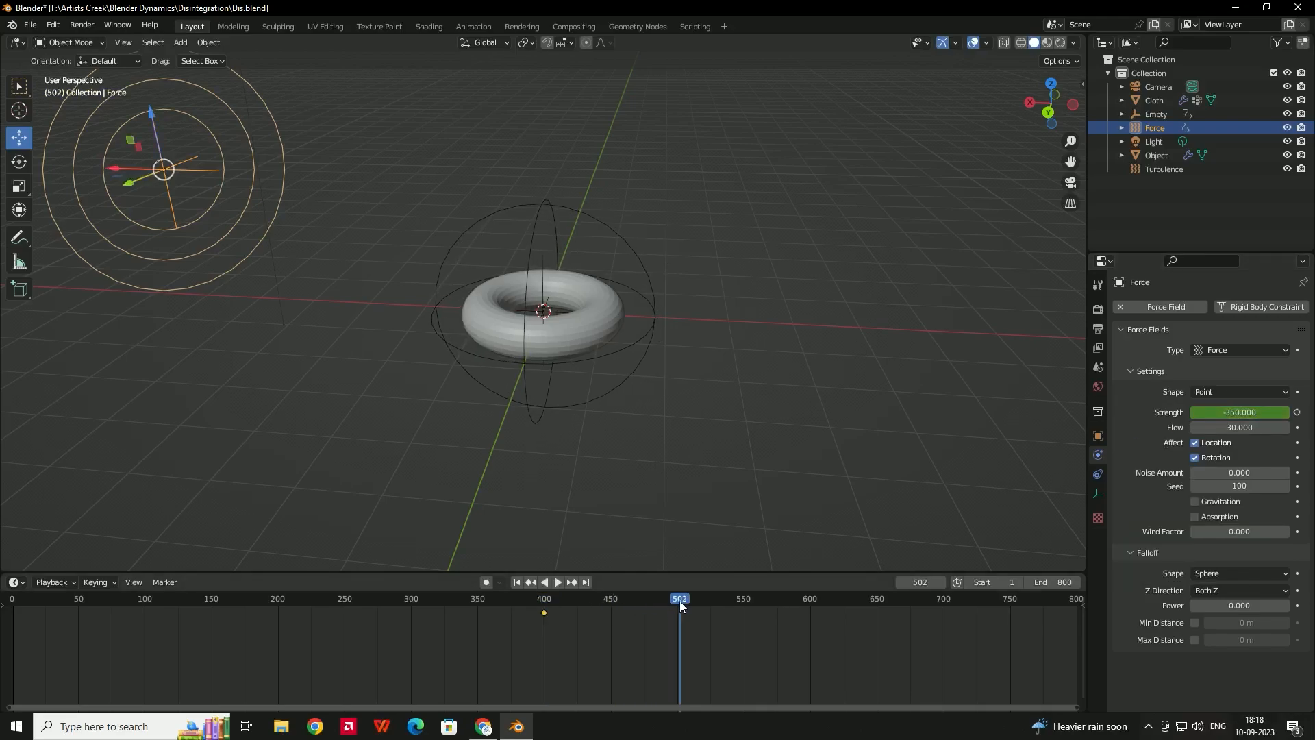
{"action": "key", "text": "space"}
{"action": "key", "text": "space"}
{"action": "left_click", "coordinate": [1237, 412]}
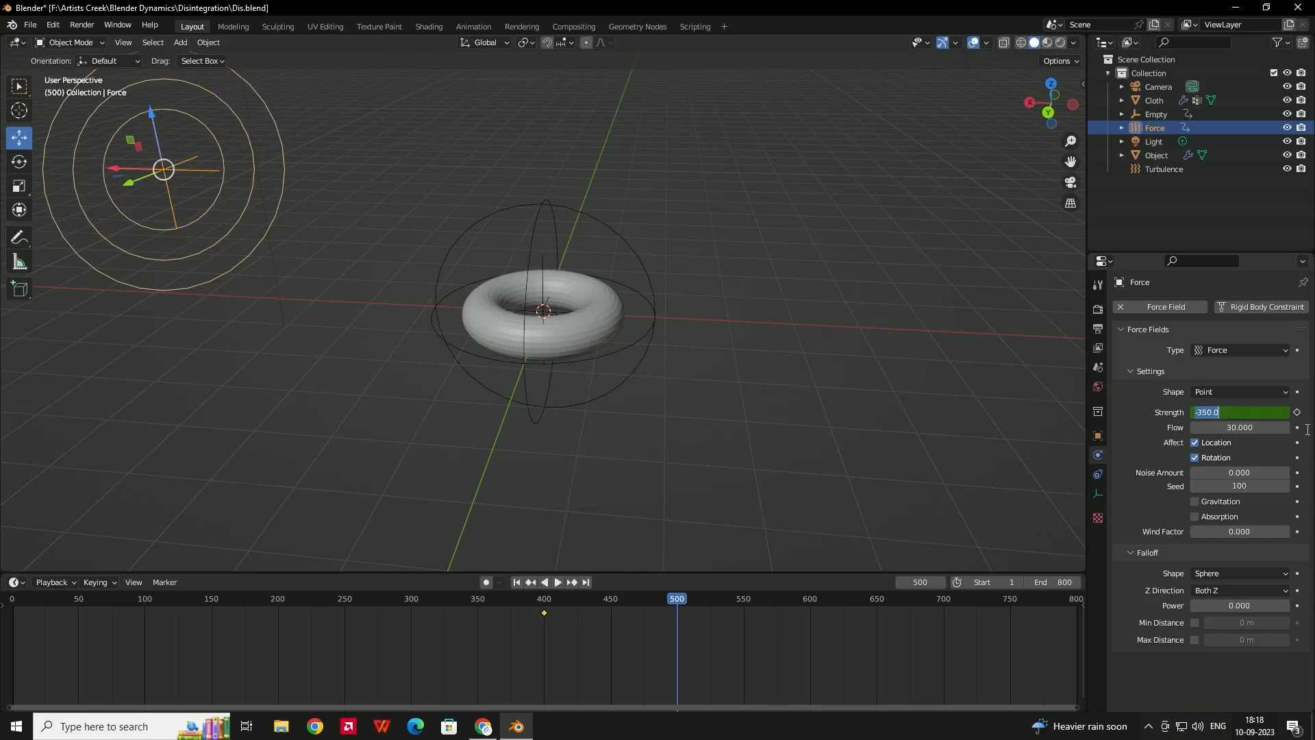
{"action": "type", "text": "-500"}
{"action": "key", "text": "Return"}
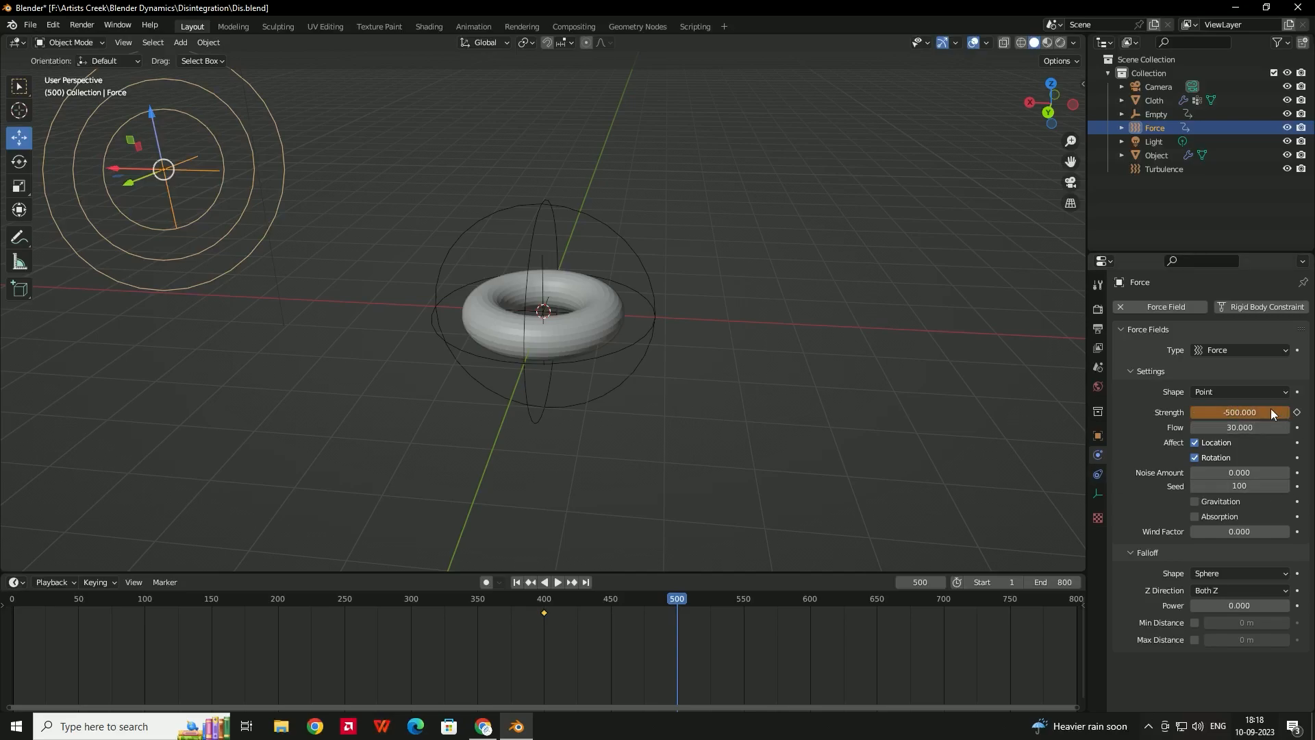
{"action": "right_click", "coordinate": [1207, 413]}
{"action": "left_click", "coordinate": [1183, 411]}
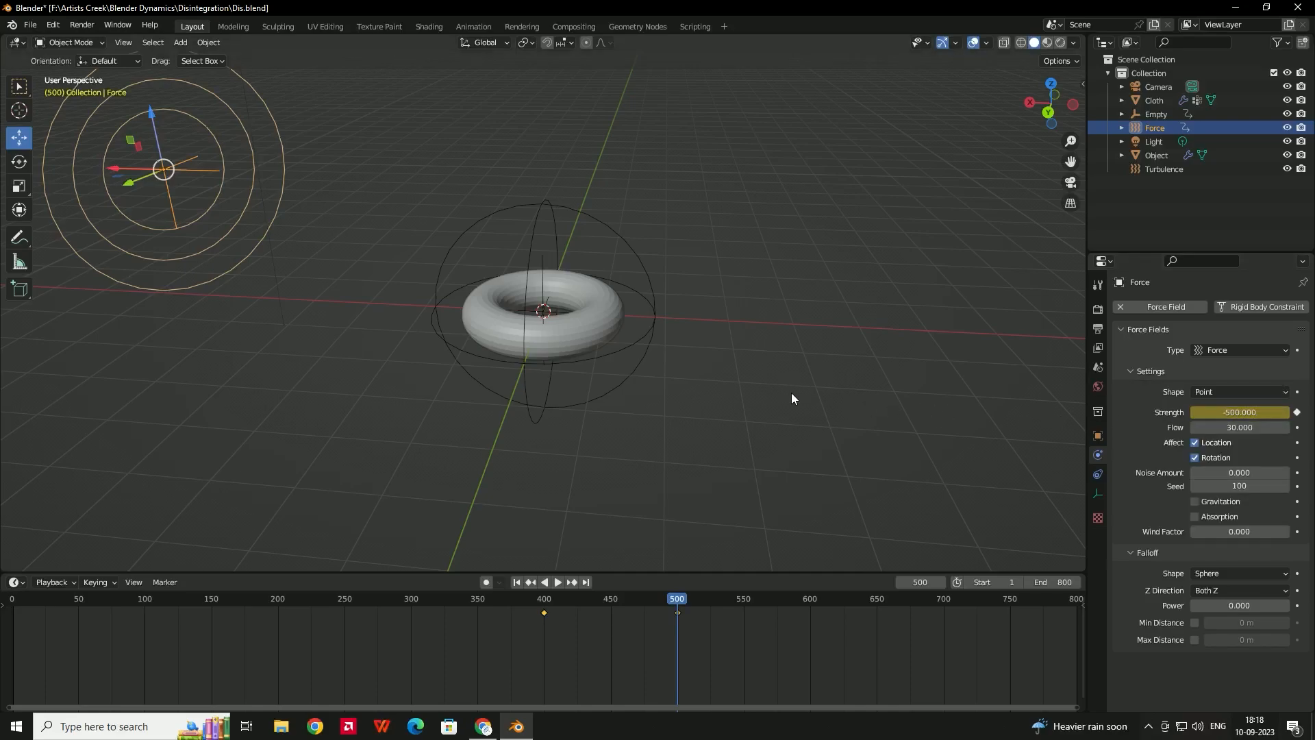
Set the Cloth object's cache simulation end to frame 800 and bake the cloth simulation.
{"action": "middle_click_drag", "start_coordinate": [619, 369], "coordinate": [606, 319]}
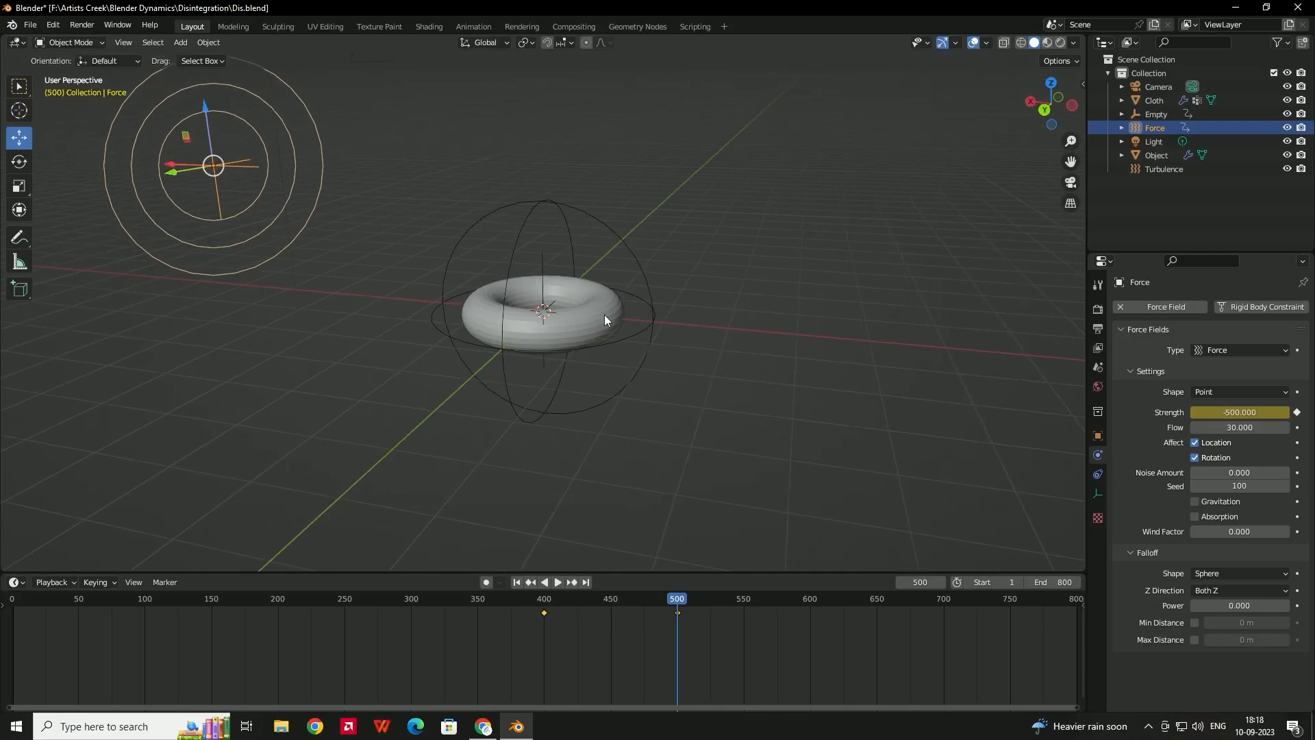
{"action": "left_click", "coordinate": [582, 325]}
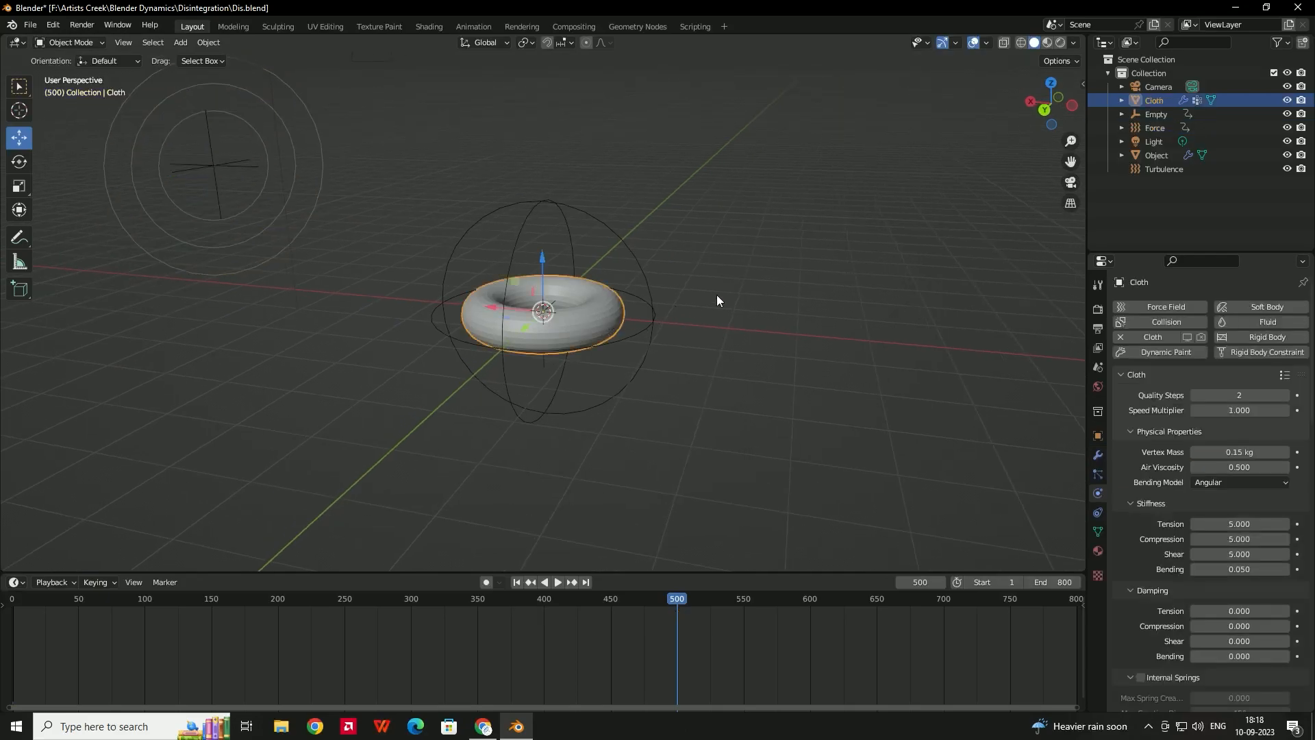
{"action": "left_click", "coordinate": [1201, 337]}
{"action": "scroll", "coordinate": [1135, 492], "scroll_direction": "down", "scroll_amount": 12}
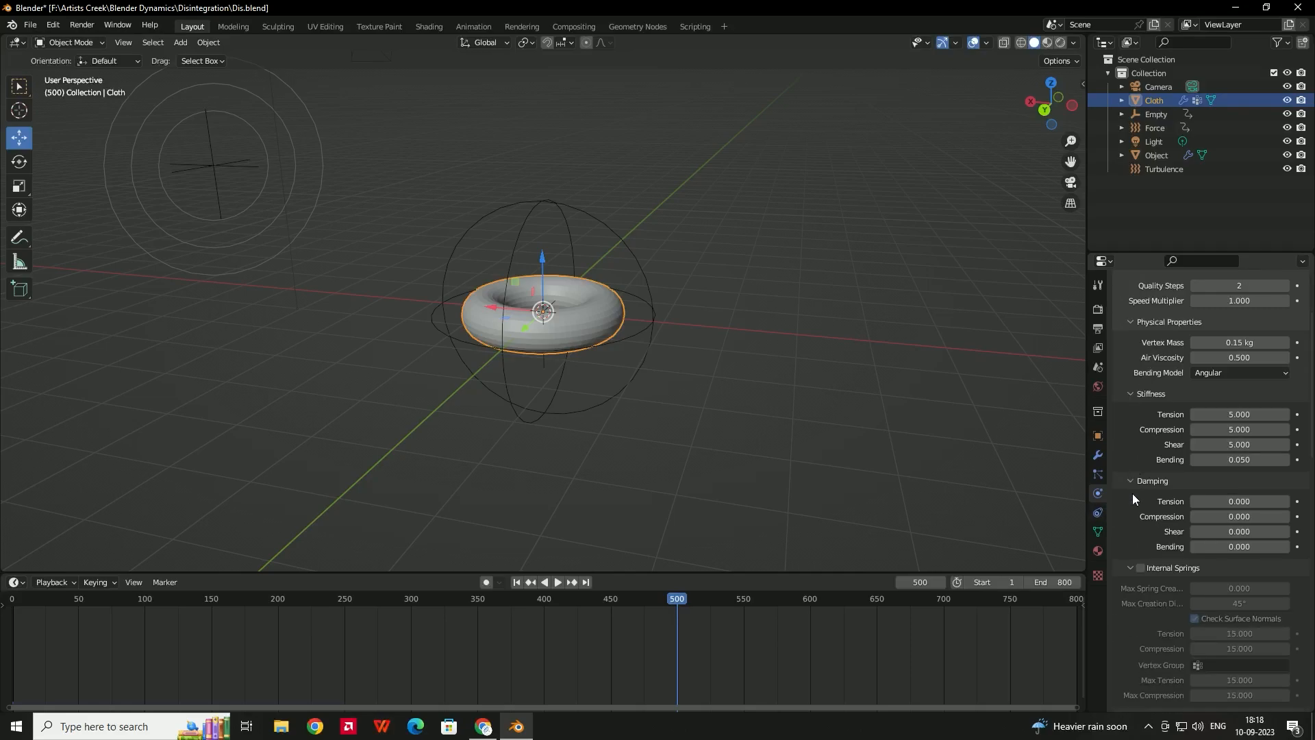
{"action": "scroll", "coordinate": [1132, 487], "scroll_direction": "down", "scroll_amount": 3}
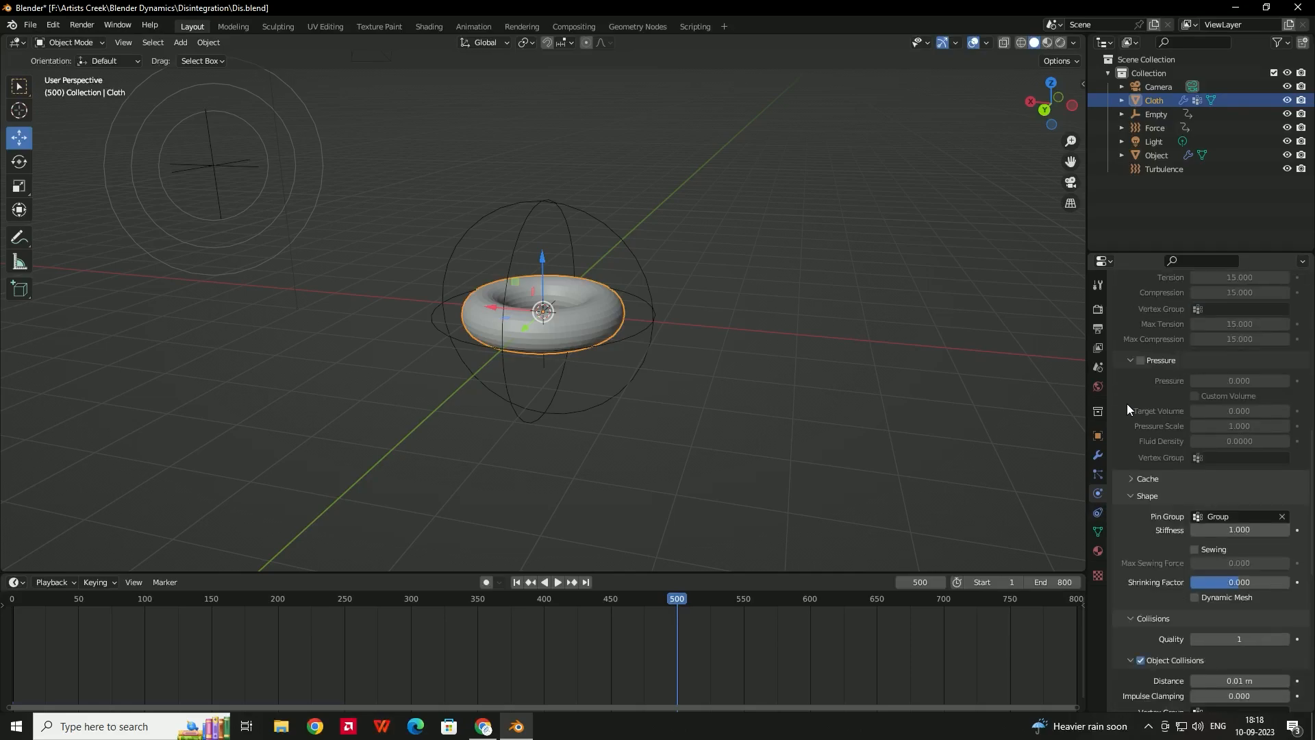
{"action": "scroll", "coordinate": [1138, 500], "scroll_direction": "down", "scroll_amount": 3}
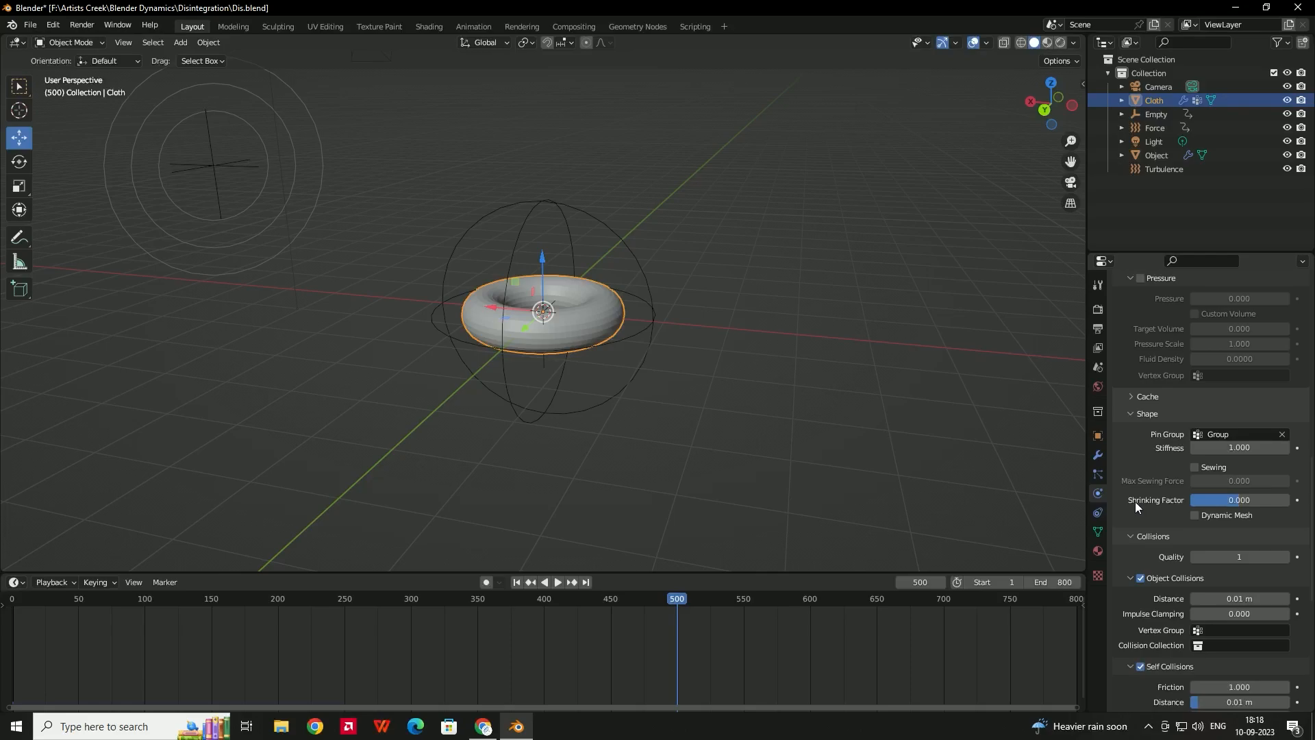
{"action": "scroll", "coordinate": [1123, 478], "scroll_direction": "up", "scroll_amount": 4}
{"action": "left_click", "coordinate": [1136, 504]}
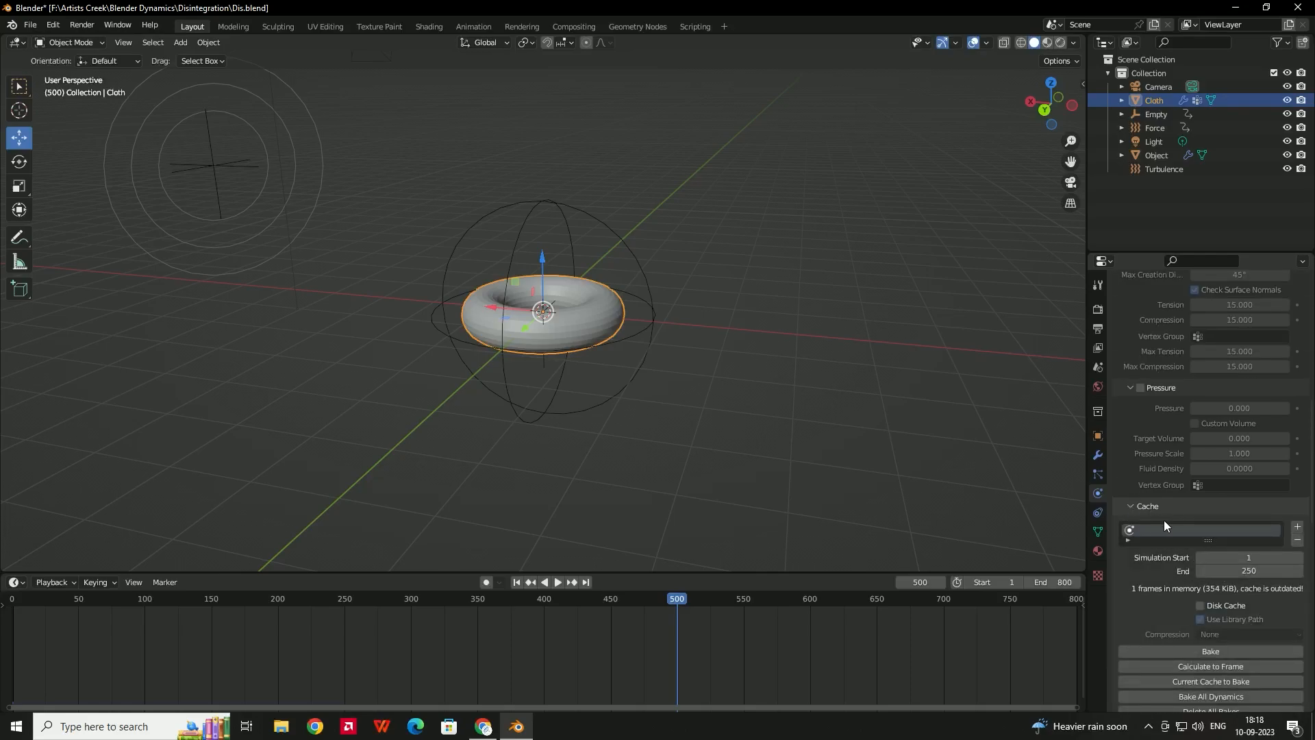
{"action": "left_click", "coordinate": [1237, 569]}
{"action": "type", "text": "800"}
{"action": "key", "text": "Return"}
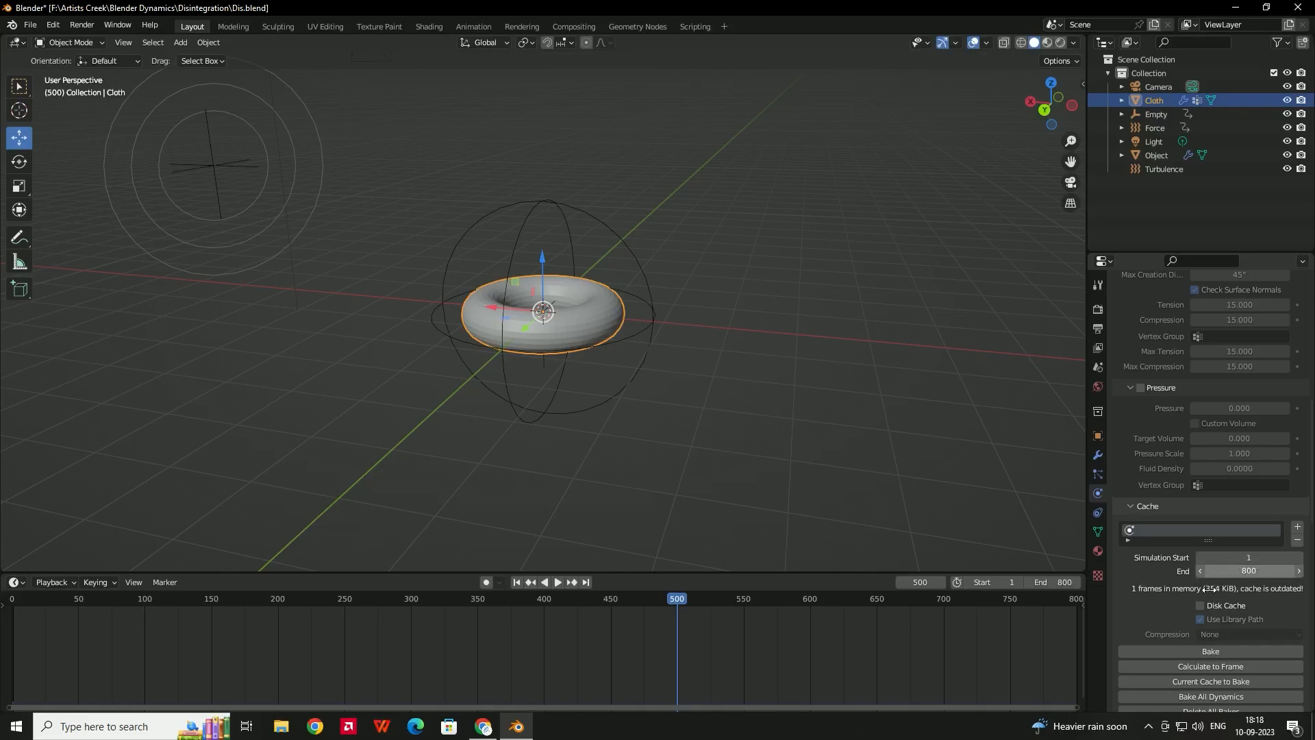
{"action": "left_click", "coordinate": [1189, 651]}
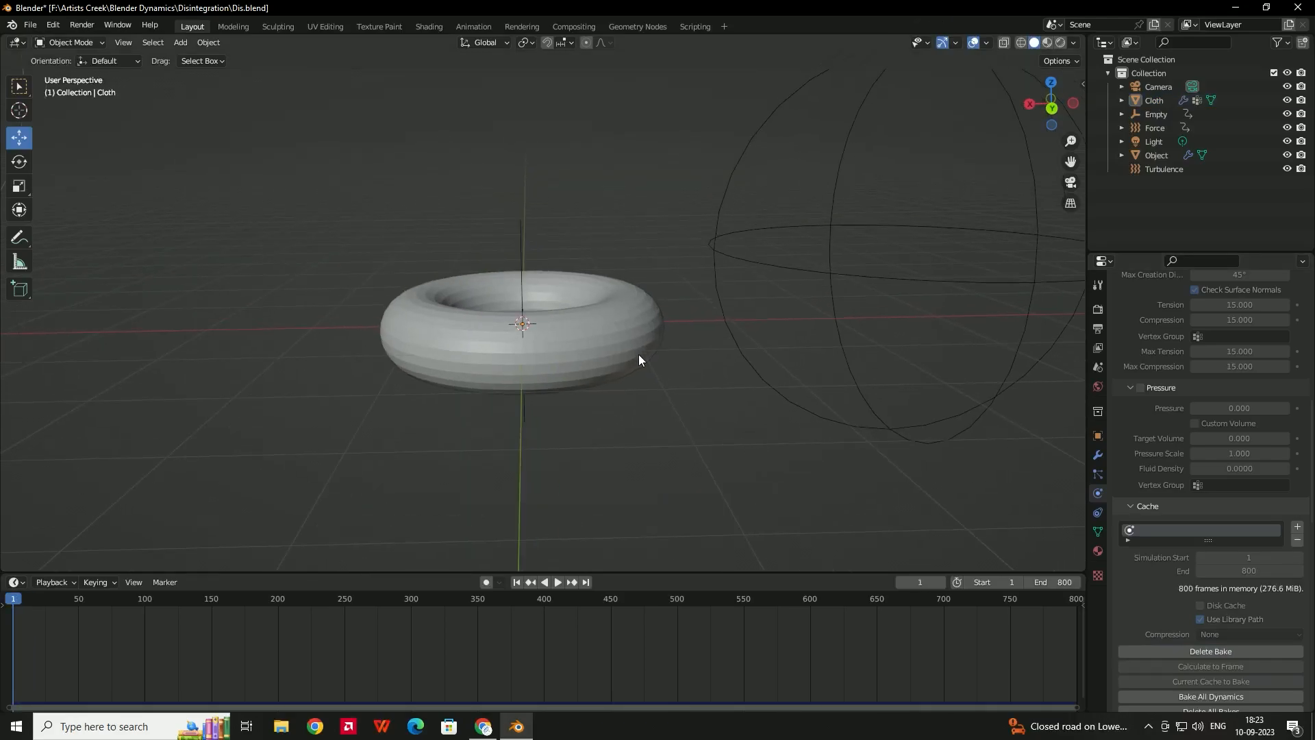
Play the baked simulation, scrub to frame 210 and examine the torn pieces between the sphere empty and the Force field.
{"action": "middle_click_drag", "start_coordinate": [638, 359], "coordinate": [593, 439]}
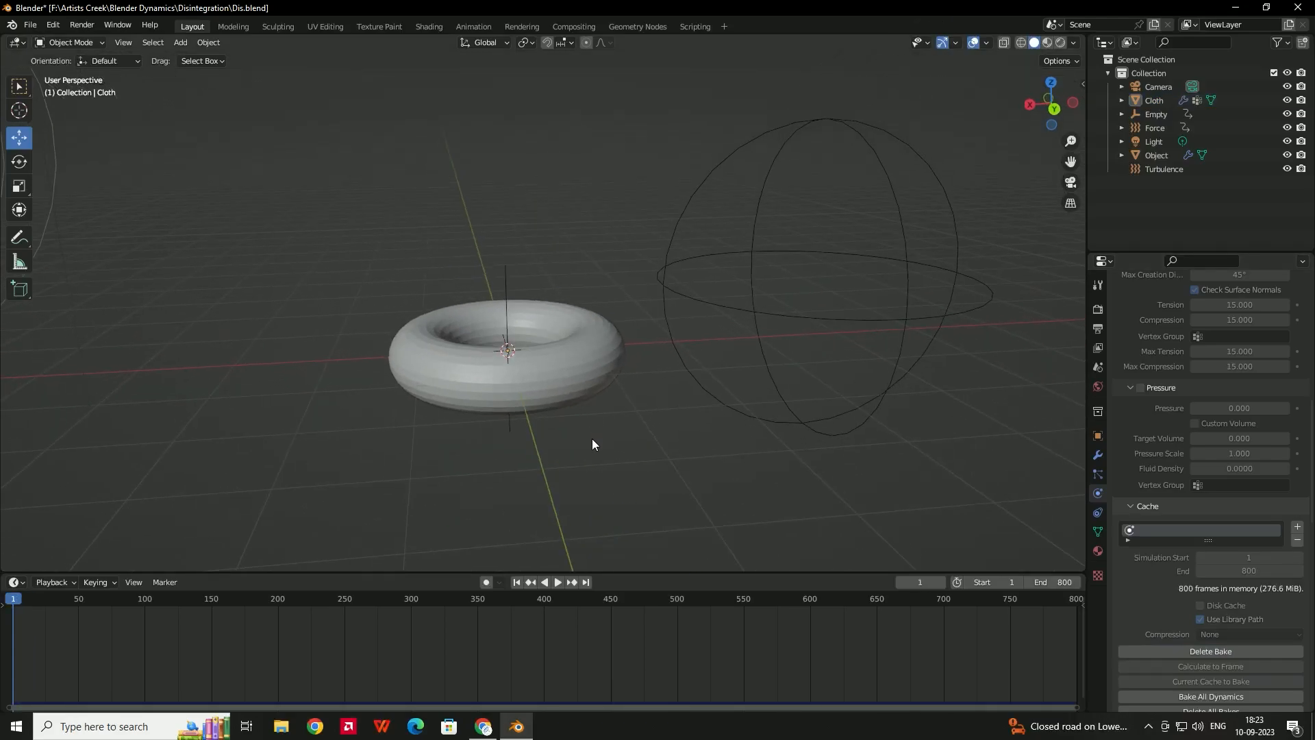
{"action": "left_click", "coordinate": [558, 583]}
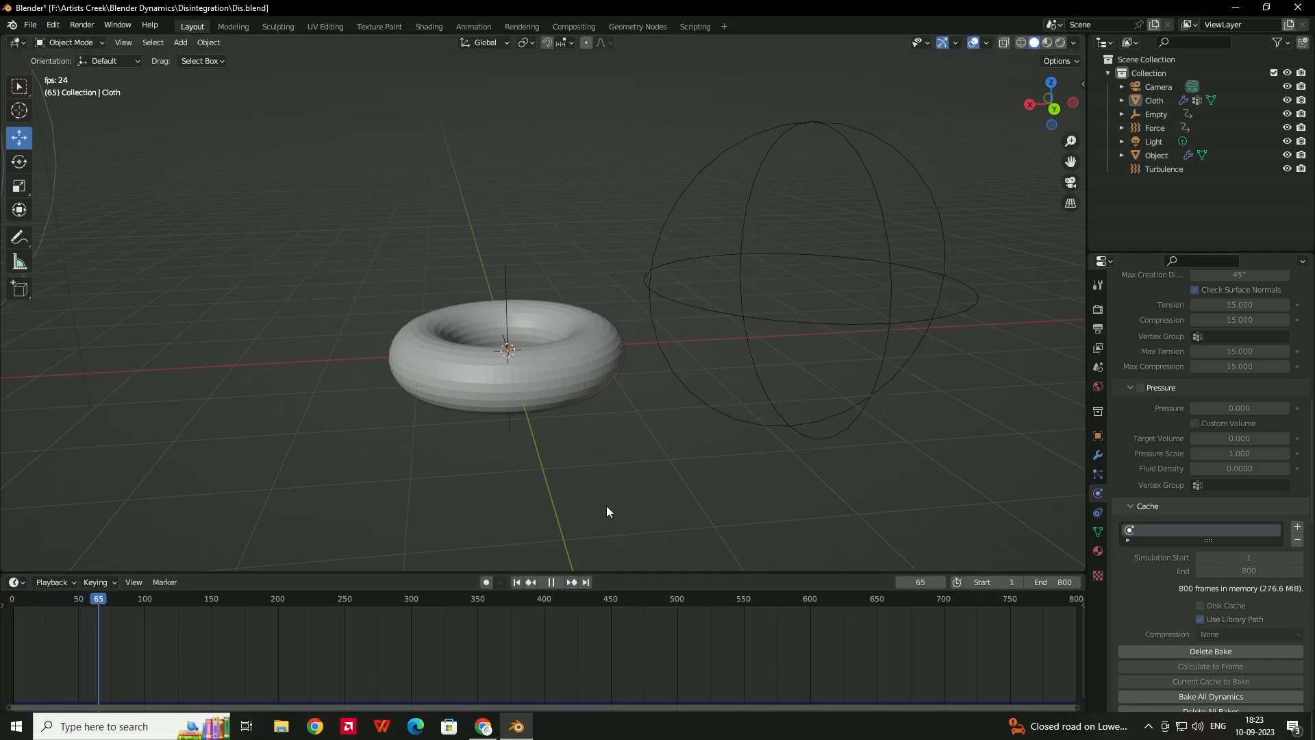
{"action": "left_click", "coordinate": [551, 582]}
{"action": "left_click_drag", "start_coordinate": [128, 597], "coordinate": [290, 623]}
{"action": "left_click", "coordinate": [727, 300]}
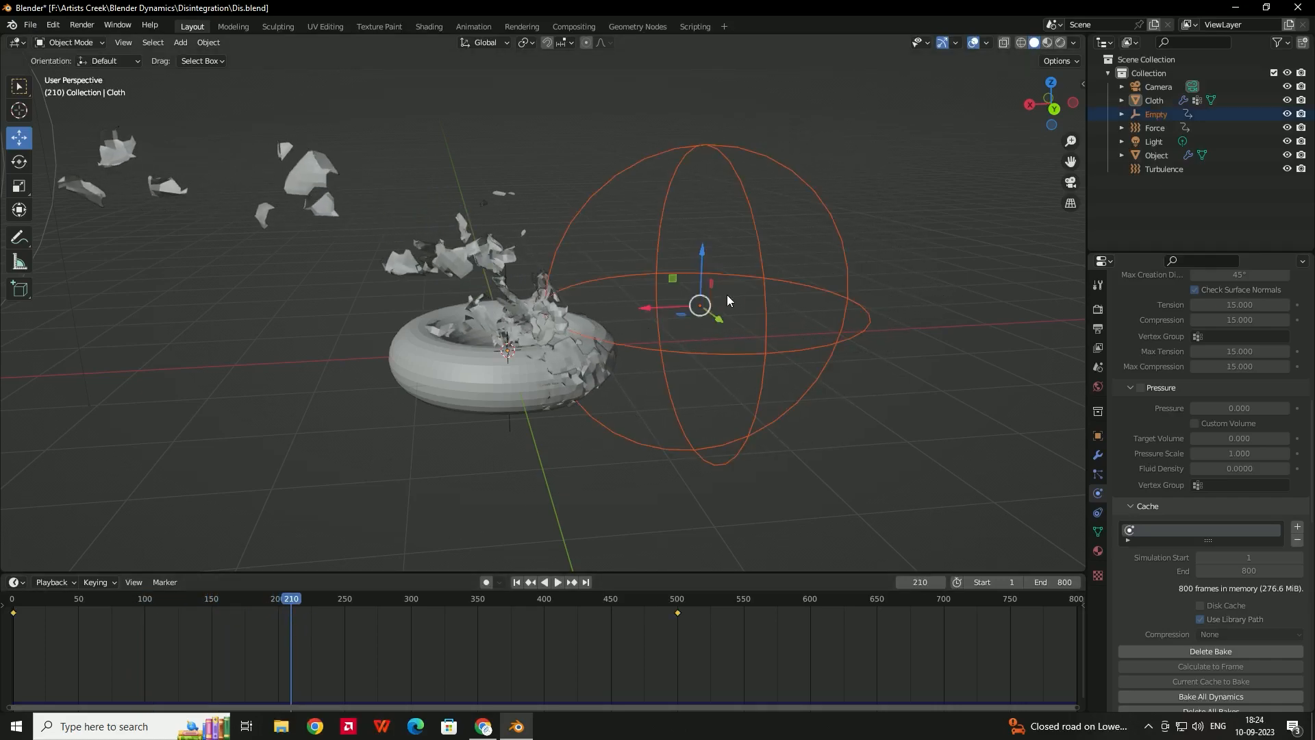
{"action": "left_click", "coordinate": [500, 263]}
{"action": "left_click", "coordinate": [545, 264]}
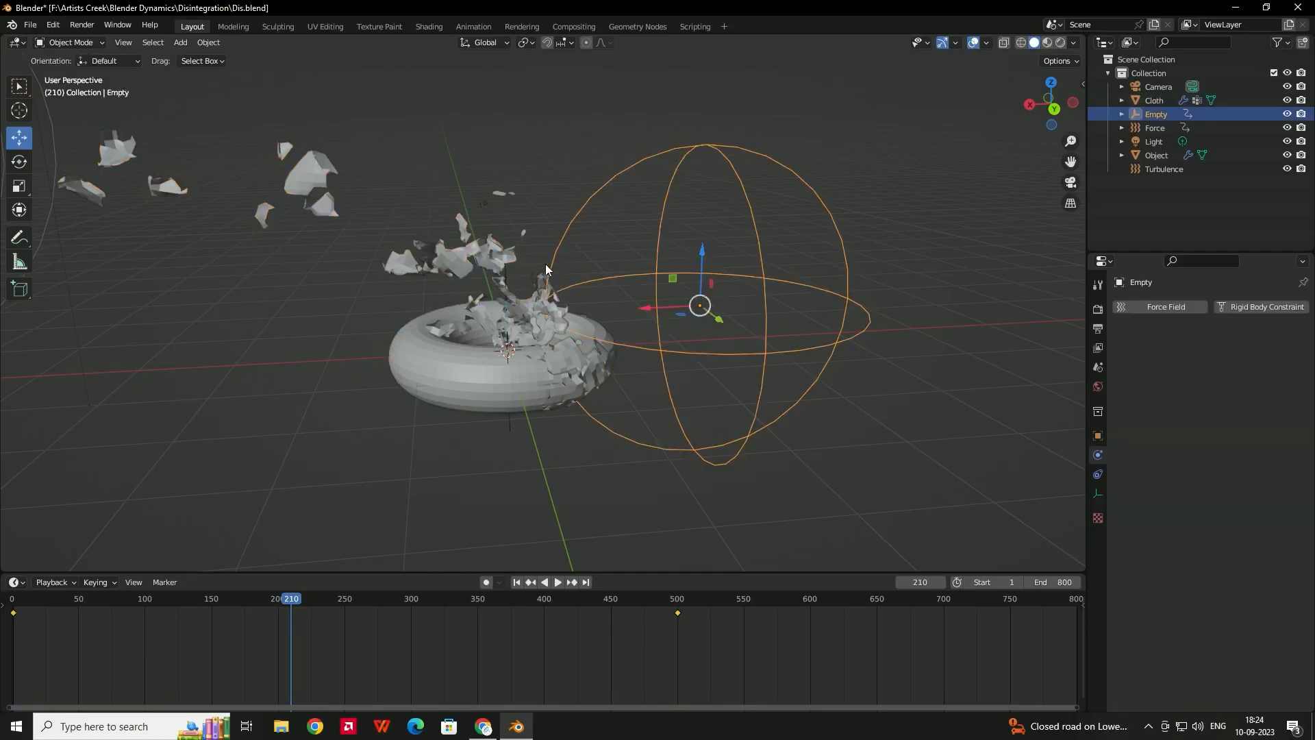
{"action": "middle_click_drag", "start_coordinate": [575, 306], "coordinate": [159, 171]}
{"action": "left_click", "coordinate": [226, 212]}
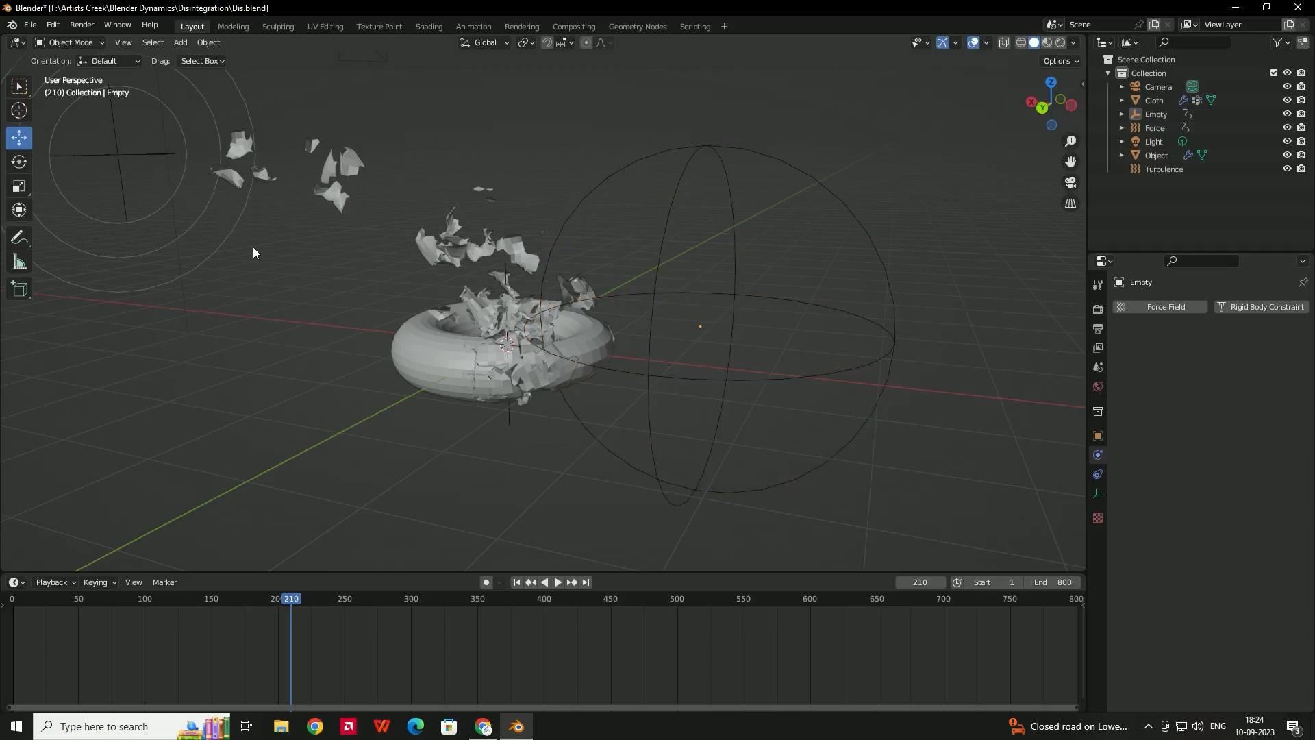
Scrub the timeline to frame 255, examine the pieces flying off the torus, and return to frame 1.
{"action": "middle_click_drag", "start_coordinate": [244, 236], "coordinate": [421, 360]}
{"action": "left_click_drag", "start_coordinate": [278, 602], "coordinate": [350, 588]}
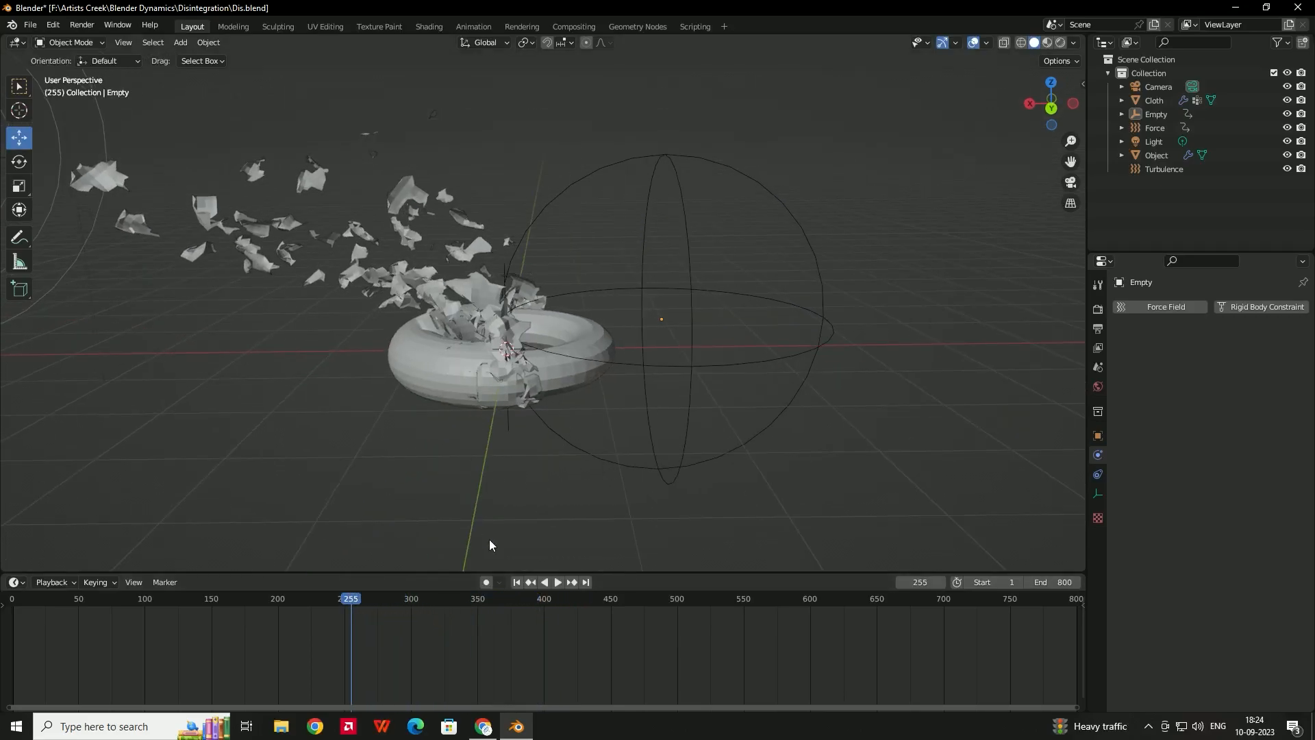
{"action": "left_click", "coordinate": [516, 581]}
{"action": "middle_click_drag", "start_coordinate": [522, 534], "coordinate": [638, 393]}
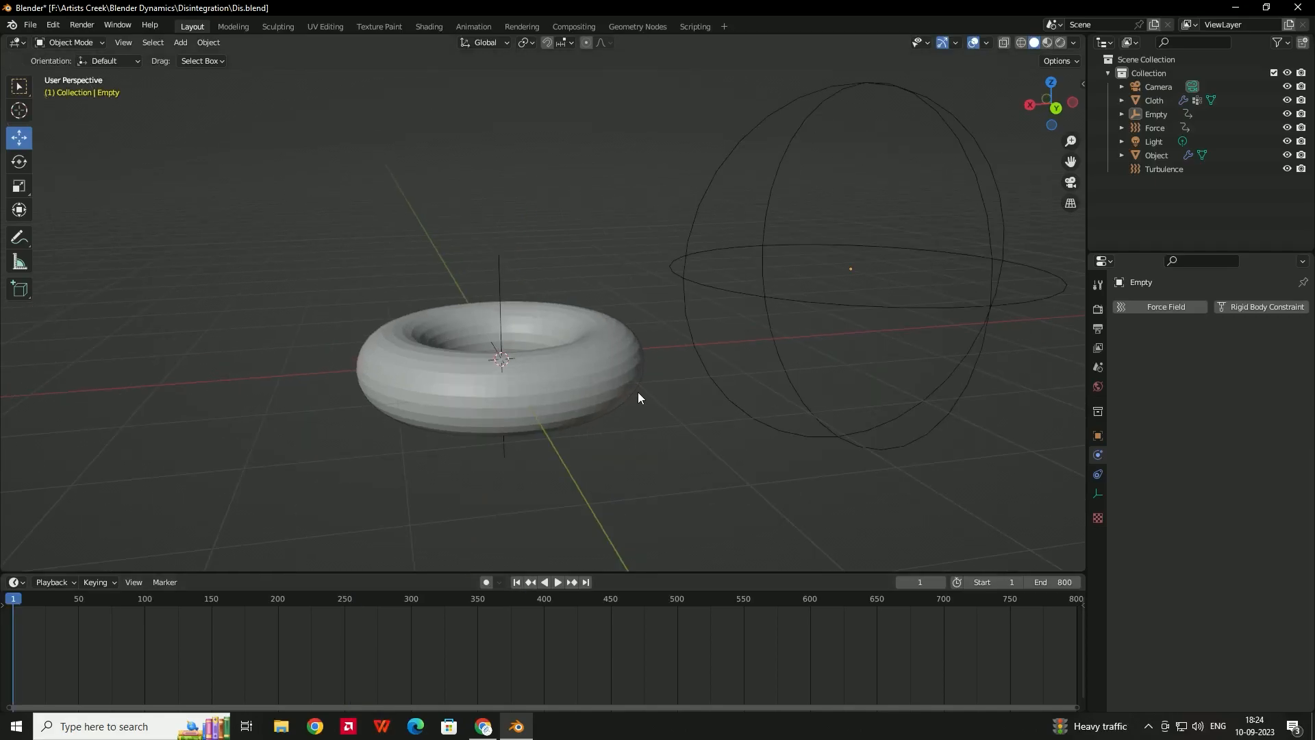
Add a new material to the Cloth torus and set its base color to golden yellow.
{"action": "left_click", "coordinate": [605, 408]}
{"action": "scroll", "coordinate": [646, 432], "scroll_direction": "up", "scroll_amount": 2}
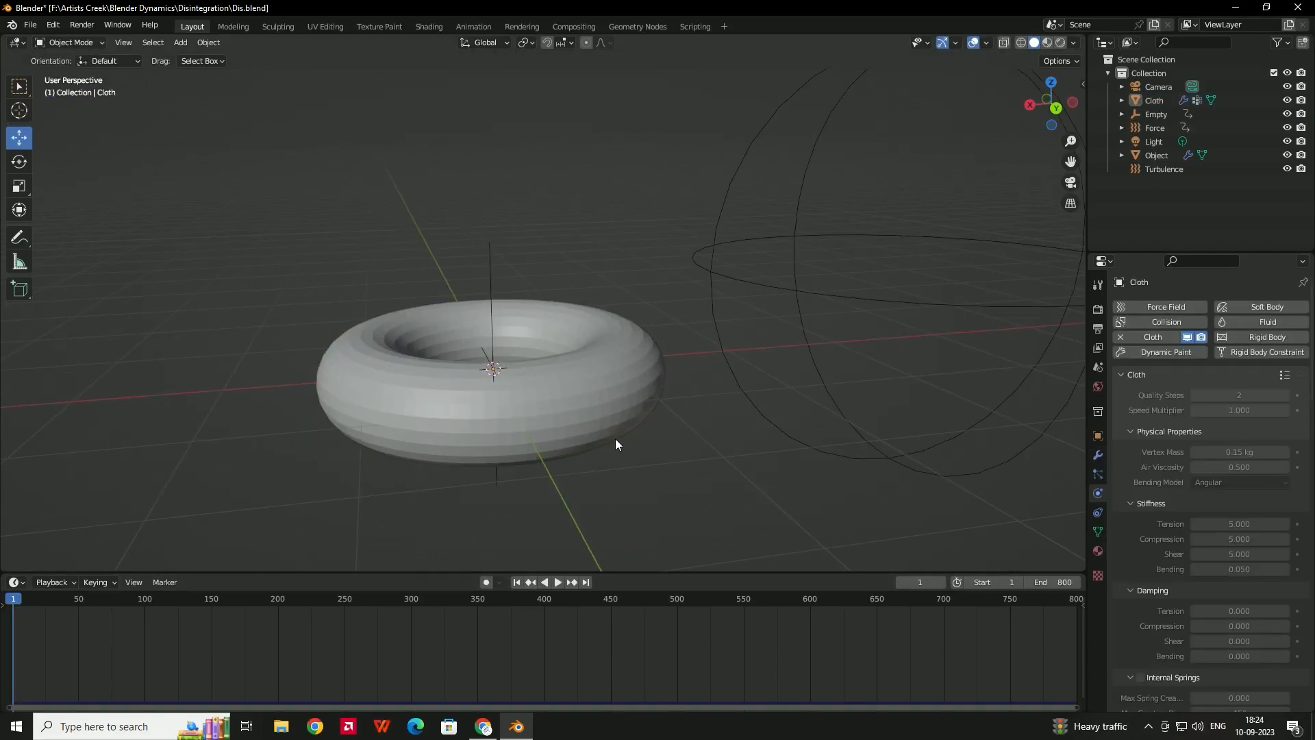
{"action": "left_click", "coordinate": [1098, 550]}
{"action": "left_click", "coordinate": [1202, 365]}
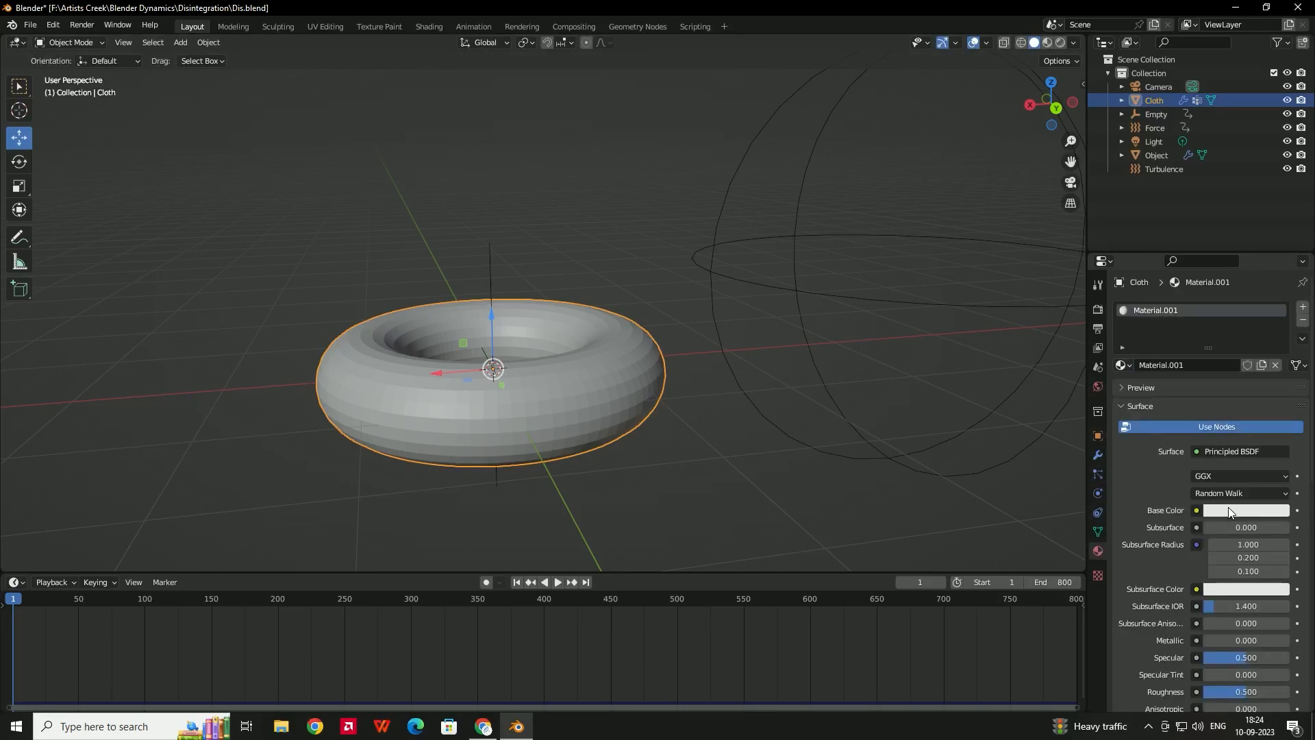
{"action": "left_click", "coordinate": [1230, 513]}
{"action": "mouse_move", "coordinate": [1214, 377]}
{"action": "left_mouse_down"}
{"action": "mouse_move", "coordinate": [1182, 399]}
{"action": "mouse_move", "coordinate": [1197, 389]}
{"action": "left_mouse_up"}
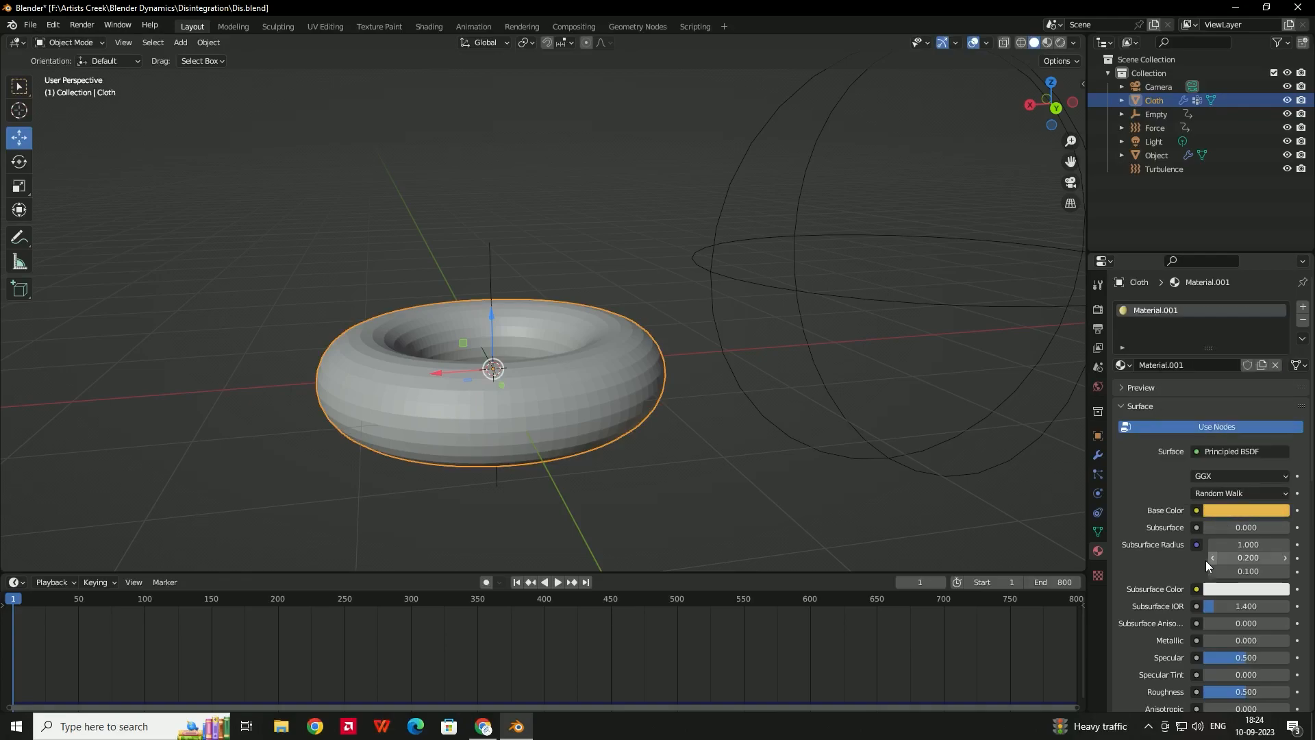
Set the gold material's Metallic to 0.189 and Roughness to 0.138, and switch the viewport to Material Preview shading.
{"action": "scroll", "coordinate": [1165, 558], "scroll_direction": "down", "scroll_amount": 2}
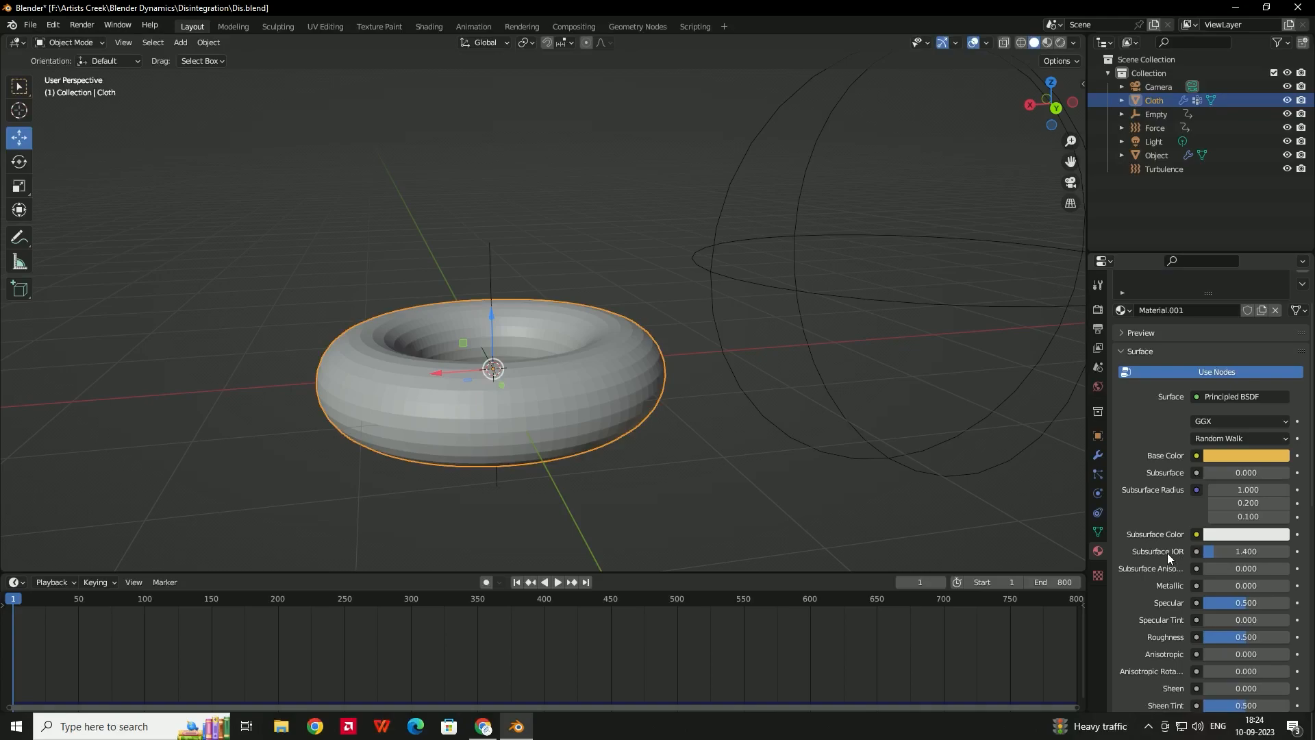
{"action": "scroll", "coordinate": [1167, 553], "scroll_direction": "down", "scroll_amount": 2}
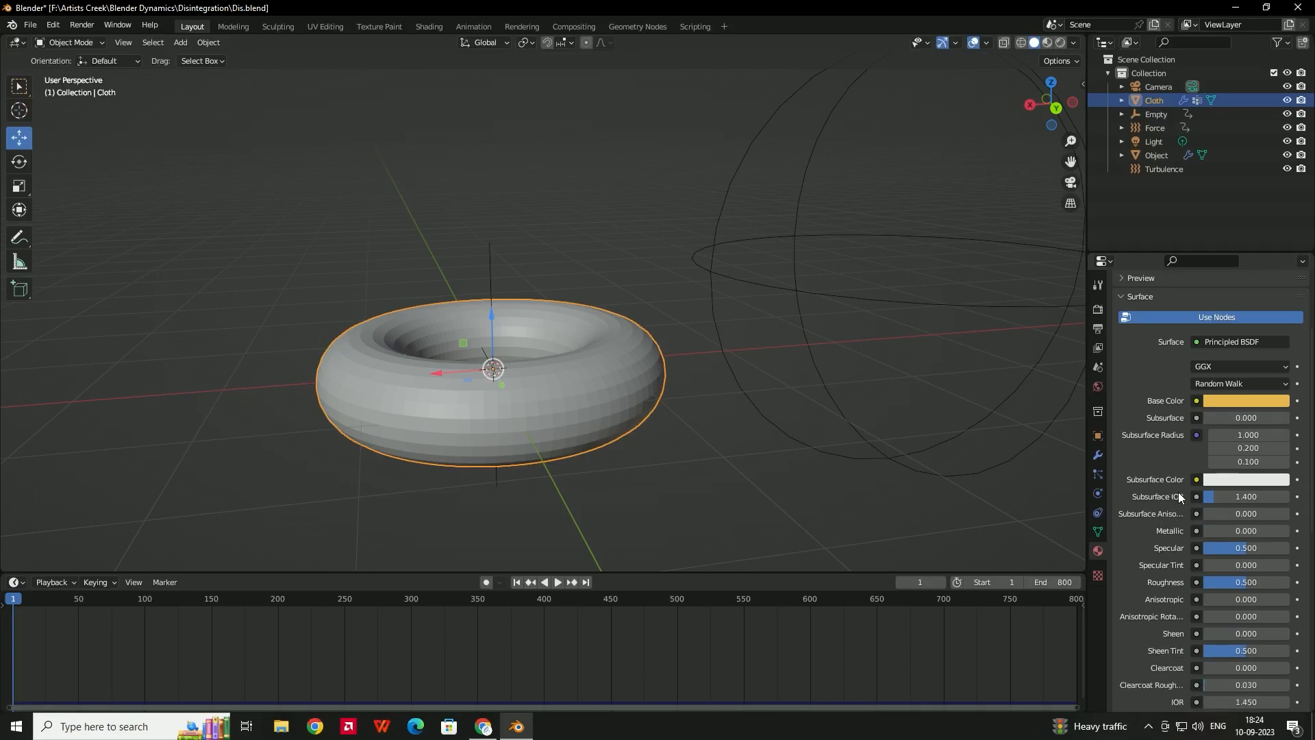
{"action": "left_click_drag", "start_coordinate": [1210, 532], "coordinate": [1213, 583]}
{"action": "left_click", "coordinate": [1047, 42]}
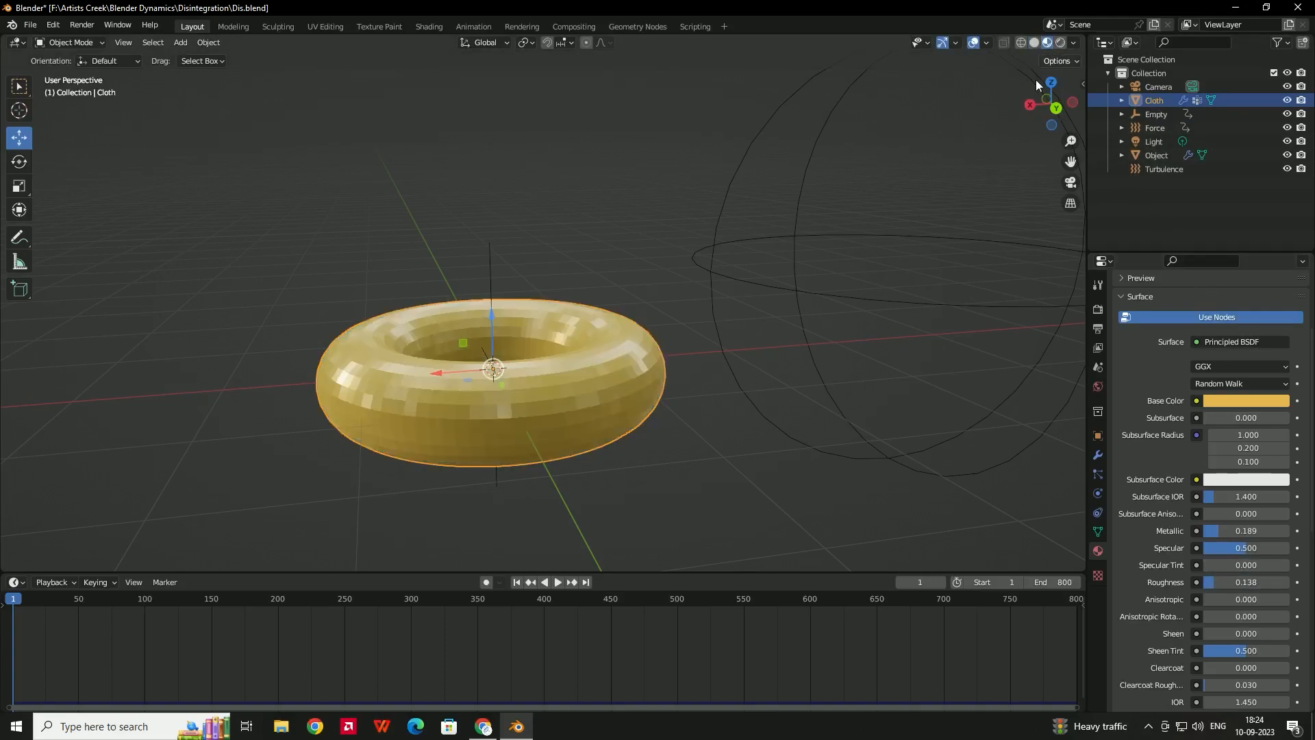
Deselect the torus, play the baked disintegration past frame 300 to examine the gold pieces, and return to frame 1.
{"action": "scroll", "coordinate": [712, 368], "scroll_direction": "up", "scroll_amount": 2}
{"action": "mouse_move", "coordinate": [713, 363]}
{"action": "middle_mouse_down"}
{"action": "mouse_move", "coordinate": [655, 341]}
{"action": "mouse_move", "coordinate": [689, 319]}
{"action": "mouse_move", "coordinate": [667, 351]}
{"action": "mouse_move", "coordinate": [714, 372]}
{"action": "mouse_move", "coordinate": [703, 364]}
{"action": "middle_mouse_up"}
{"action": "scroll", "coordinate": [725, 341], "scroll_direction": "down", "scroll_amount": 1}
{"action": "left_click", "coordinate": [703, 363]}
{"action": "key", "text": "space"}
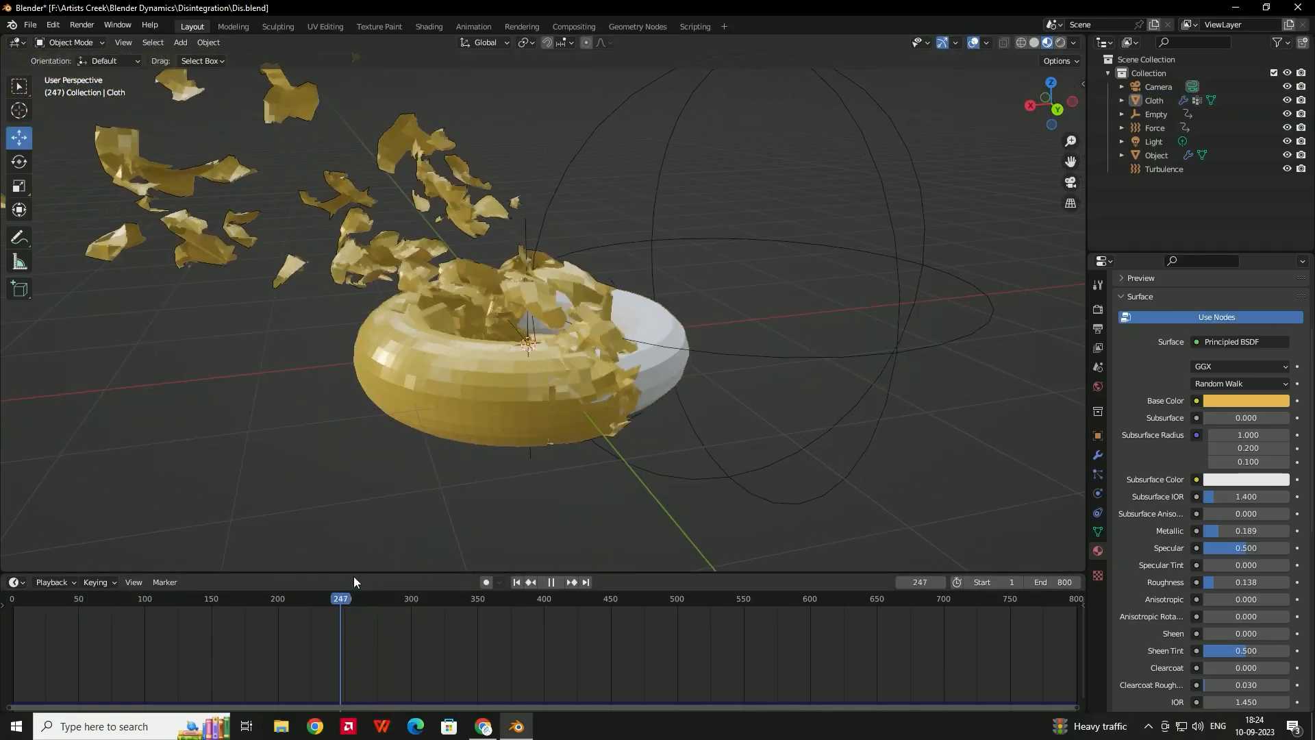
{"action": "key", "text": "space"}
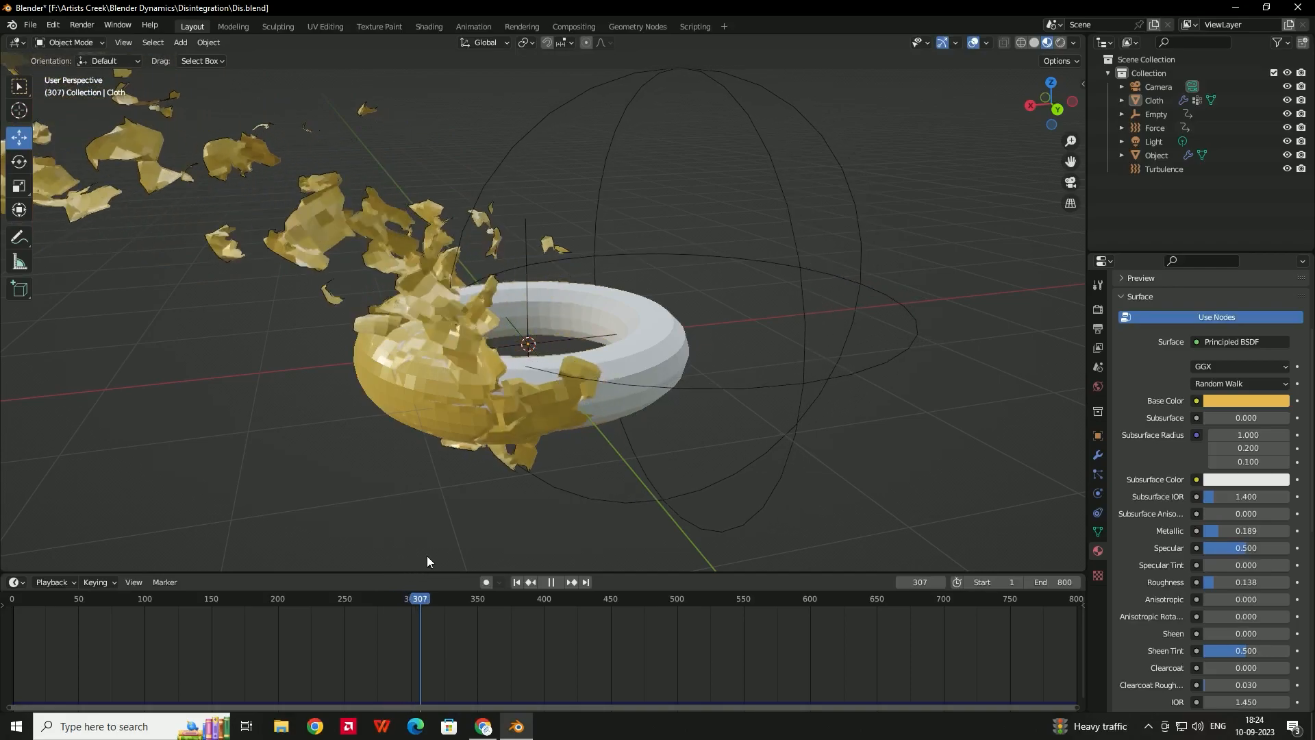
{"action": "middle_click_drag", "start_coordinate": [426, 556], "coordinate": [584, 388]}
{"action": "left_click", "coordinate": [517, 583]}
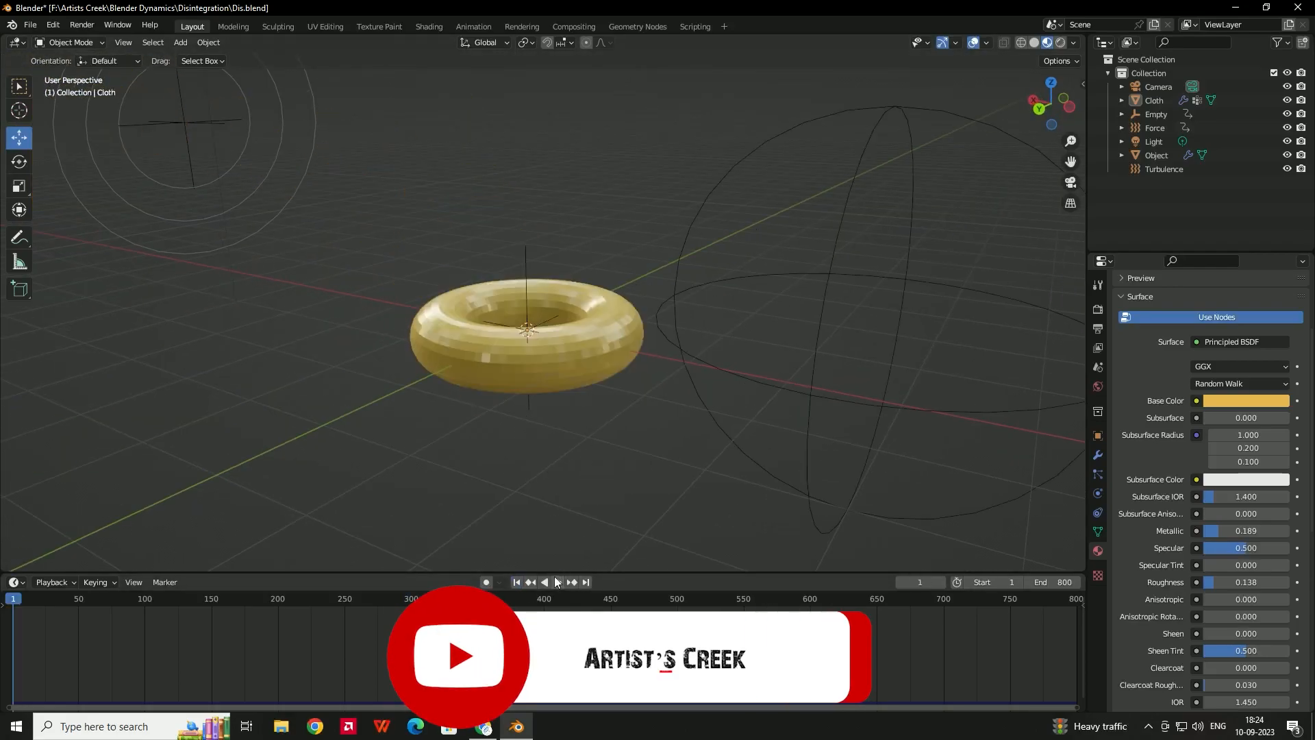
Replay the simulation from the start, pause at frame 64 and view the gold torus from another angle.
{"action": "left_click", "coordinate": [557, 581]}
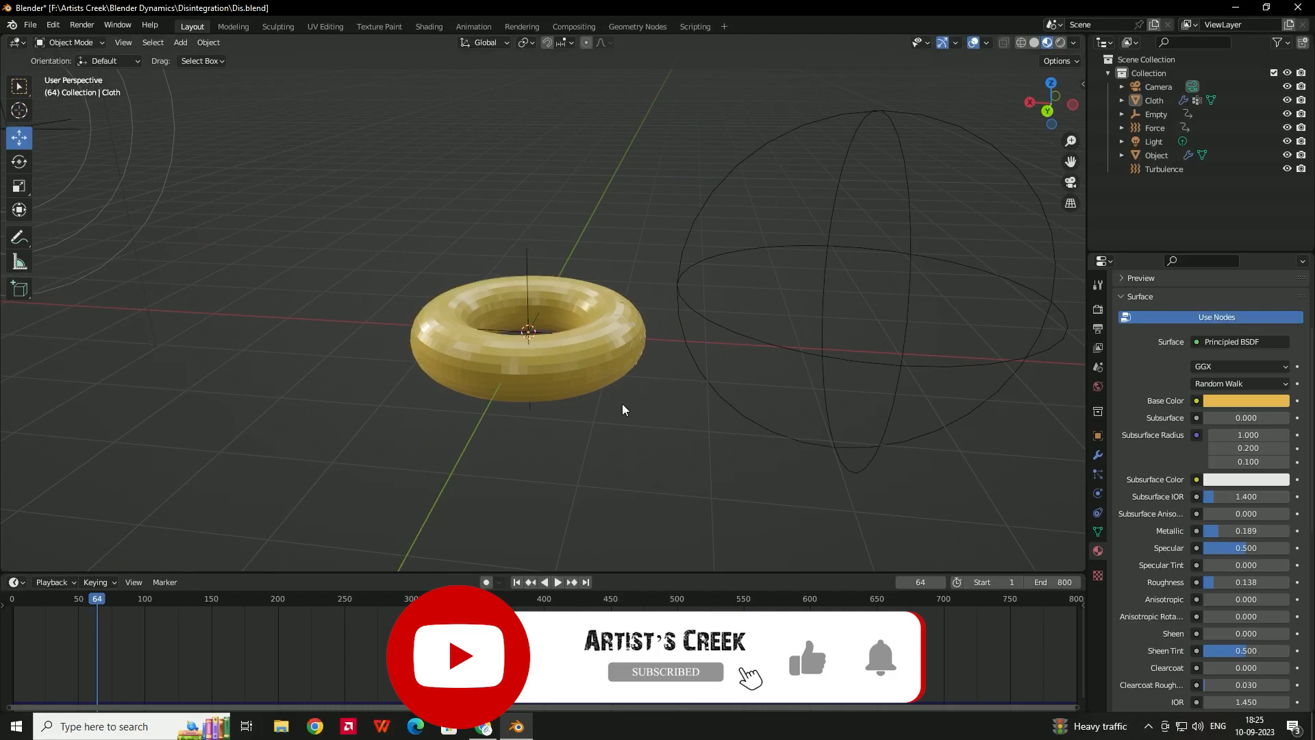
{"action": "key", "text": "space"}
{"action": "middle_click_drag", "start_coordinate": [668, 385], "coordinate": [625, 389]}
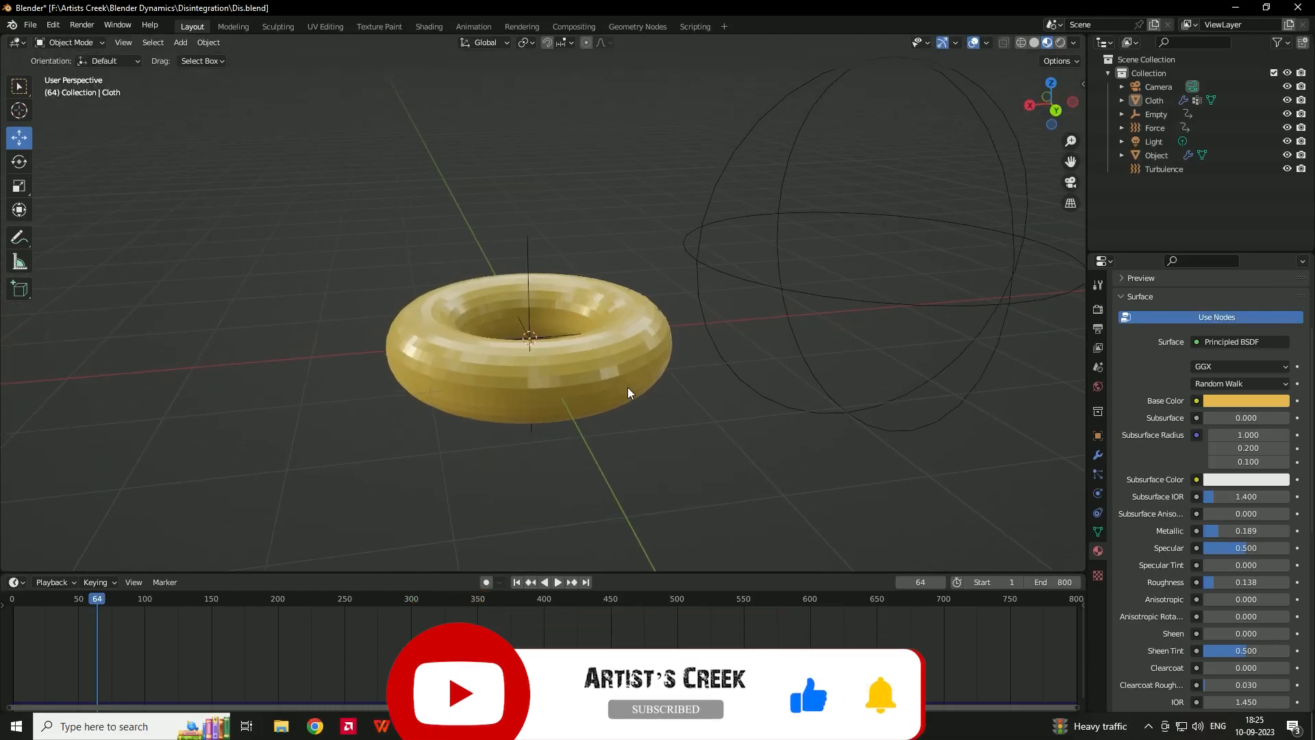